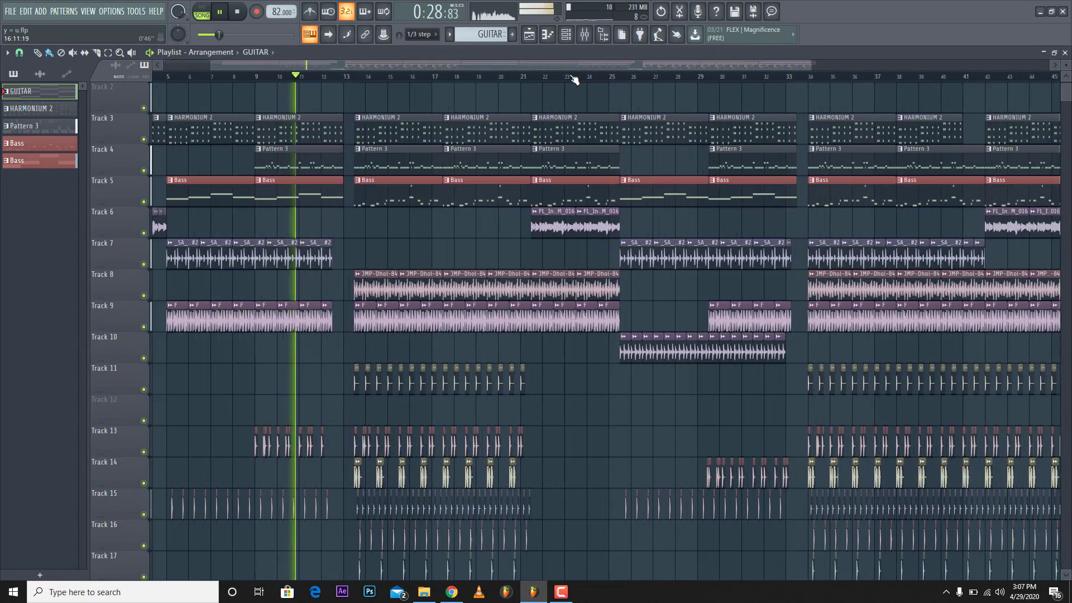
Review the song's pattern and audio clip layout across all playlist tracks during playback
scroll(435, 174, down, 3)
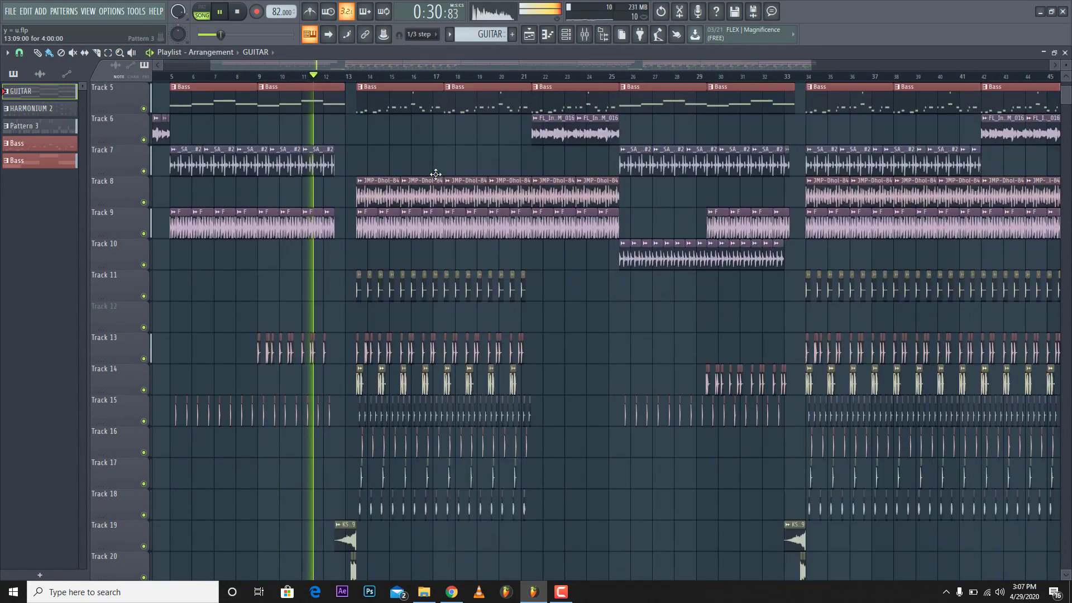
scroll(435, 174, up, 2)
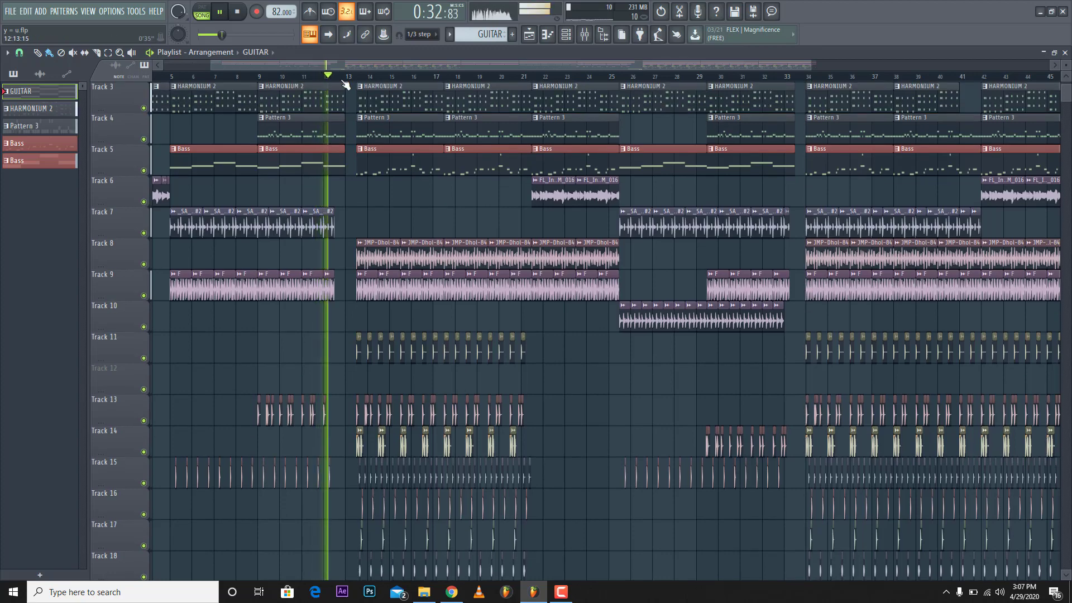
scroll(346, 83, up, 2)
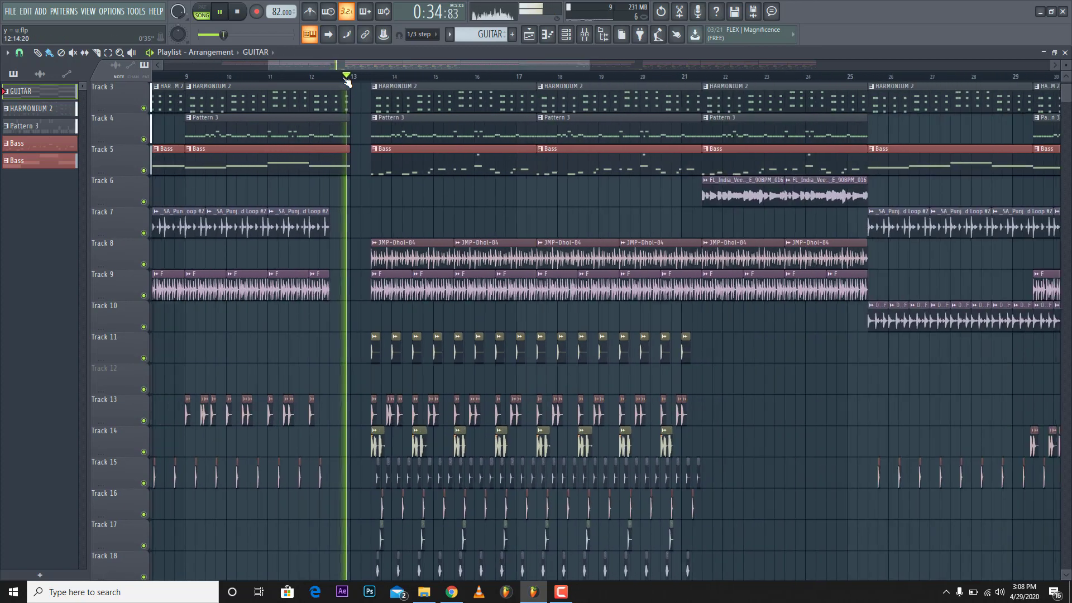
scroll(352, 149, down, 5)
scroll(354, 150, up, 4)
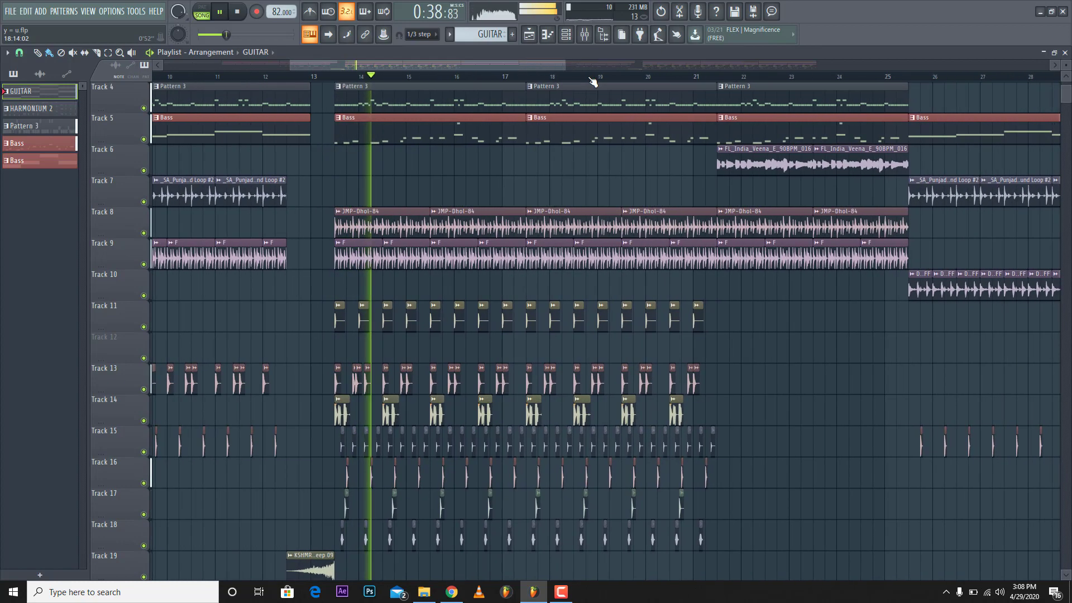
scroll(627, 179, up, 3)
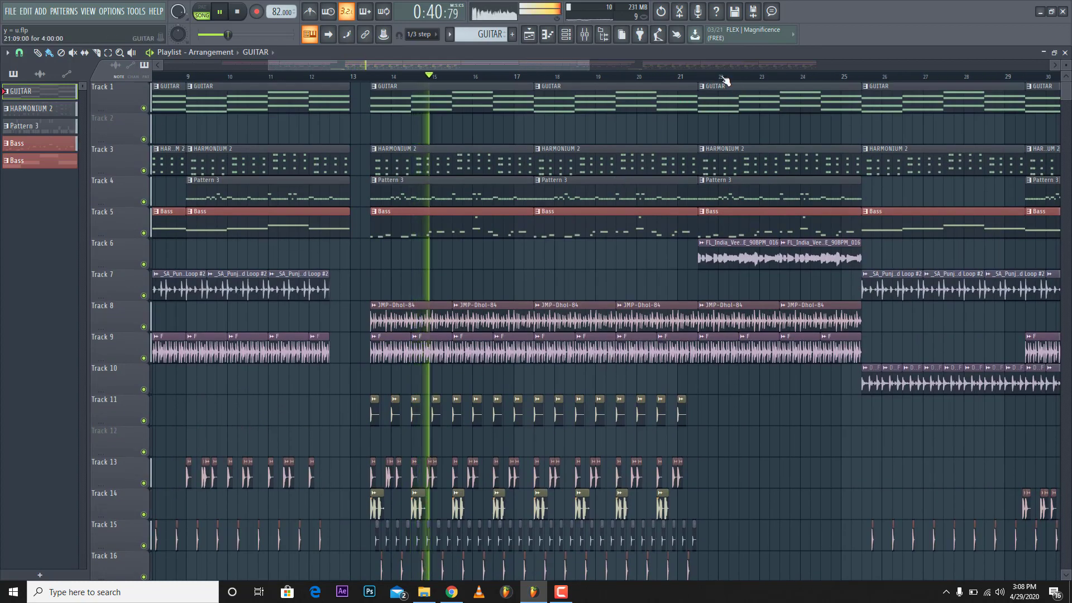
scroll(725, 81, up, 1)
scroll(722, 81, down, 3)
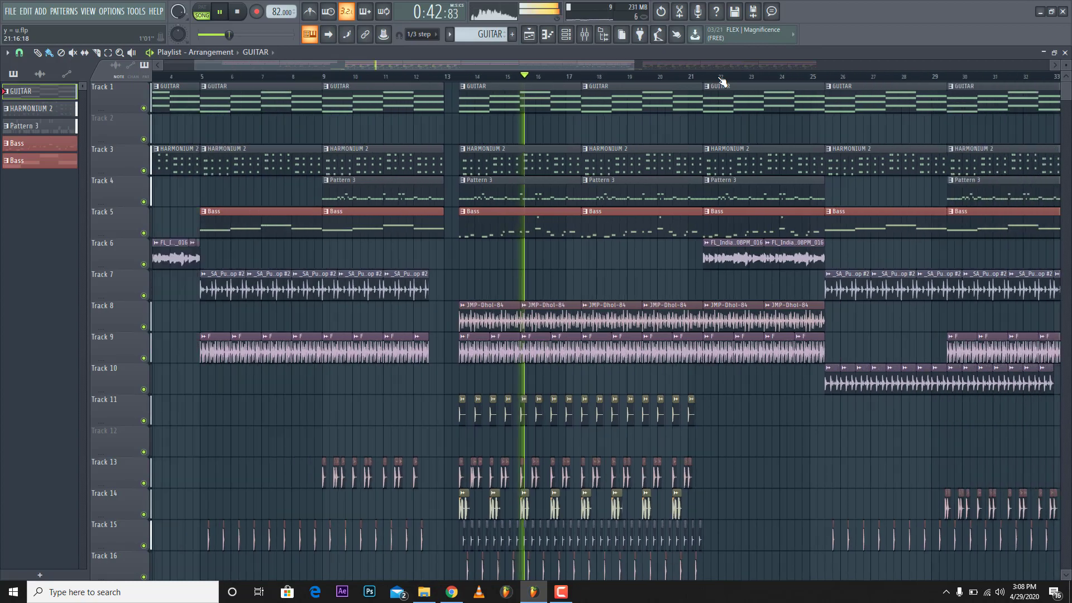
scroll(541, 83, up, 2)
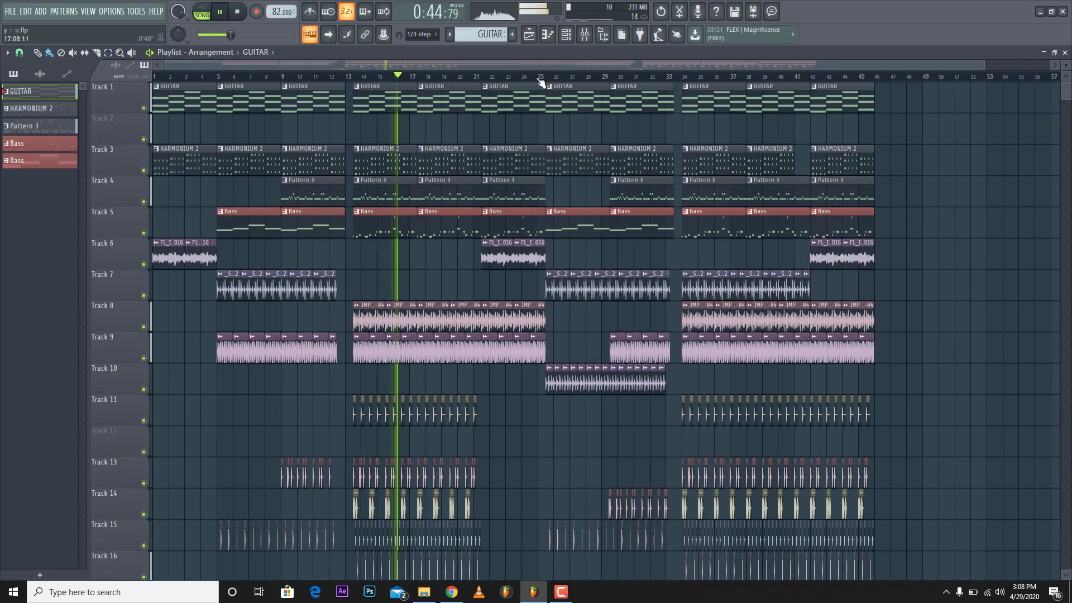
scroll(540, 83, down, 1)
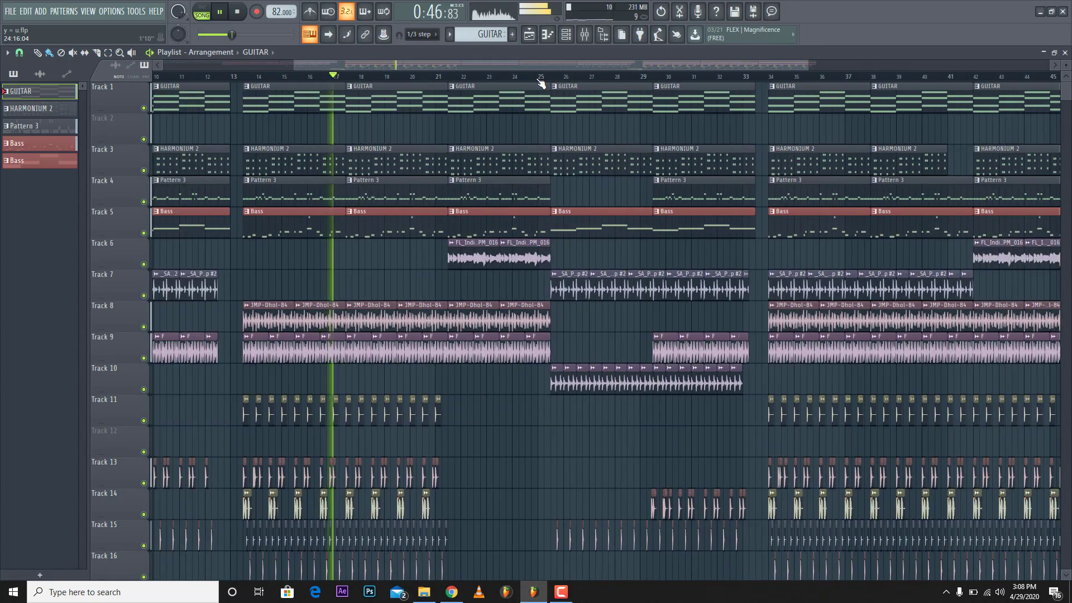
drag(579, 66, 523, 78)
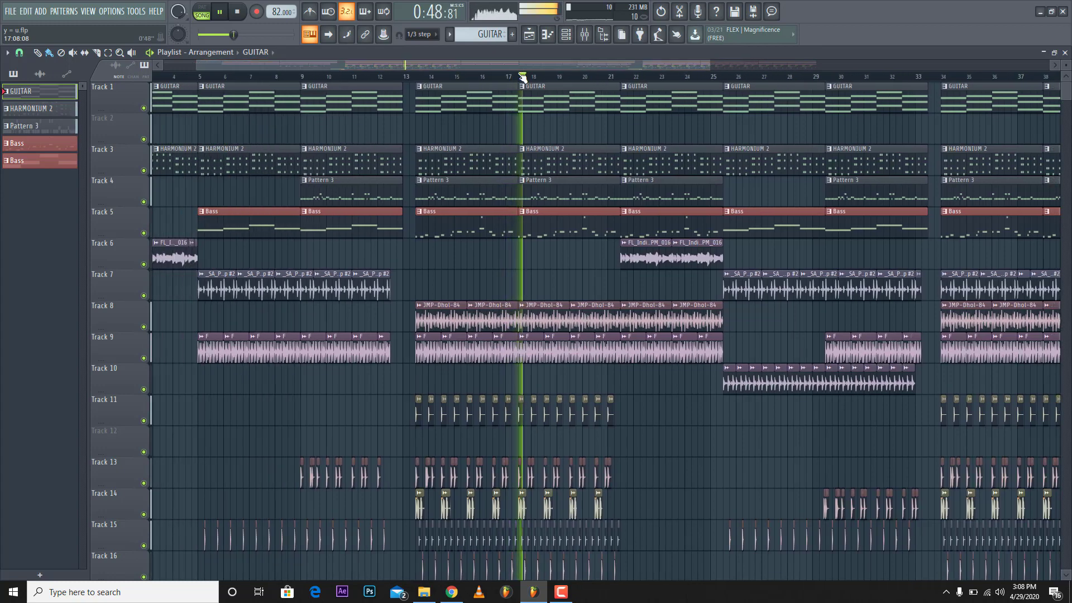
scroll(590, 78, down, 3)
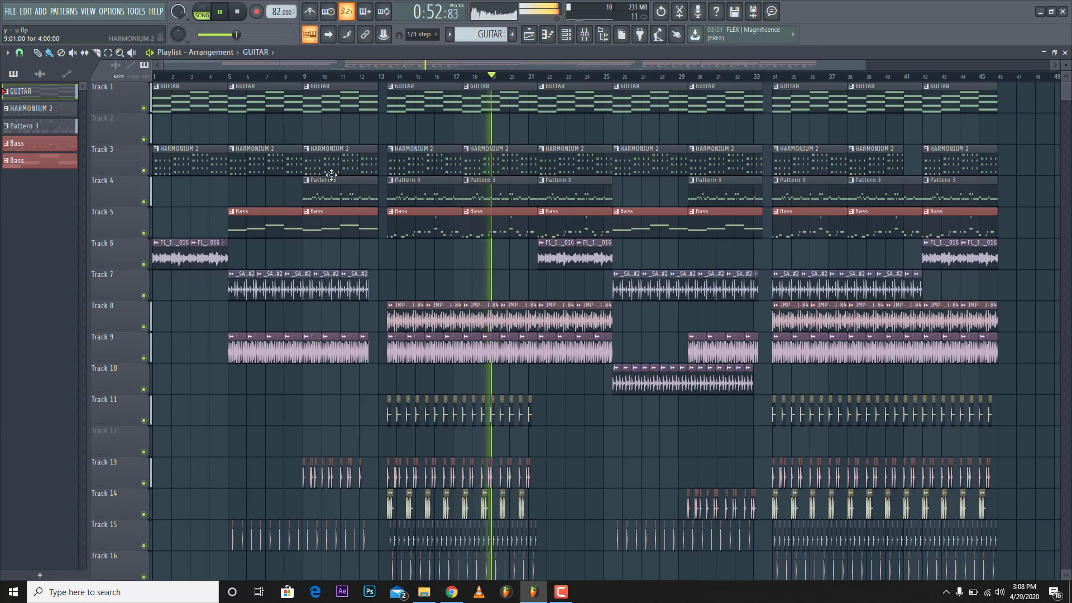
scroll(331, 175, down, 4)
scroll(331, 175, up, 4)
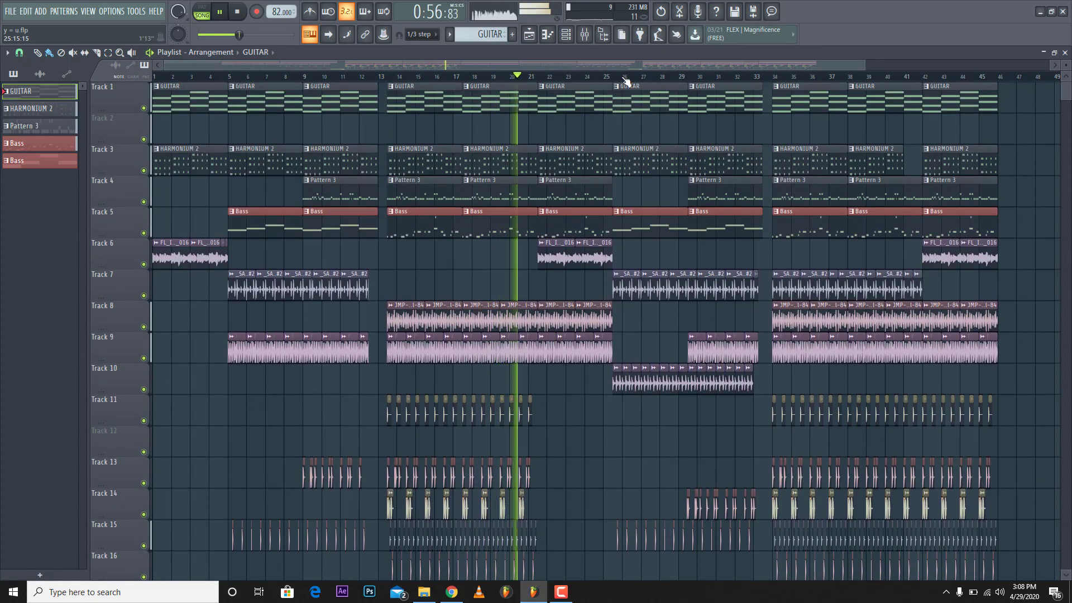
Play the song from about bar 28, examine the arrangement's second half, and stop playback
click(659, 76)
scroll(735, 81, up, 4)
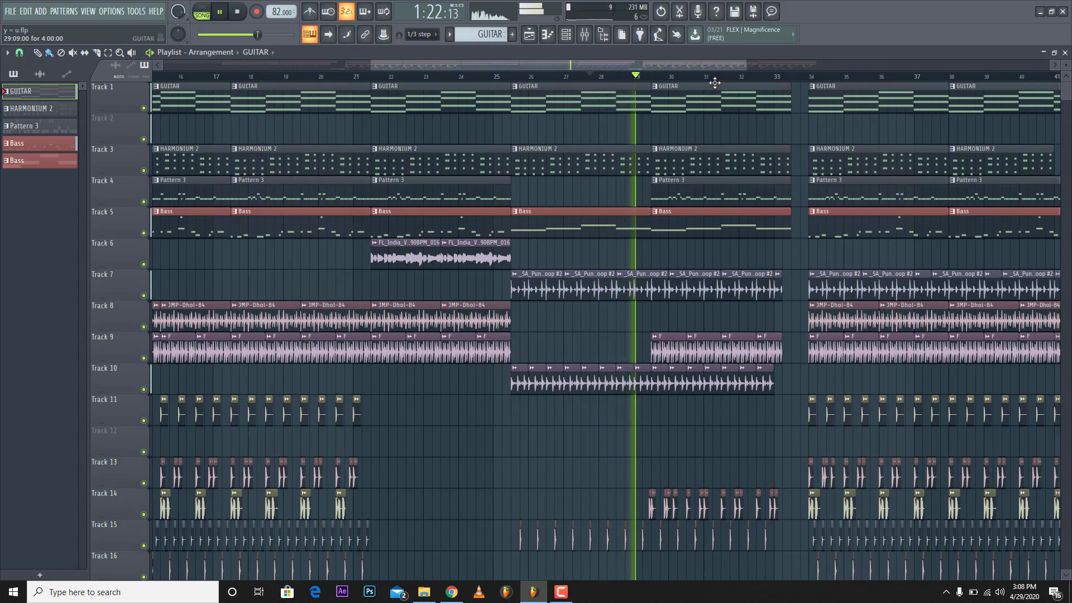
scroll(751, 83, up, 1)
scroll(751, 82, up, 2)
scroll(749, 82, down, 4)
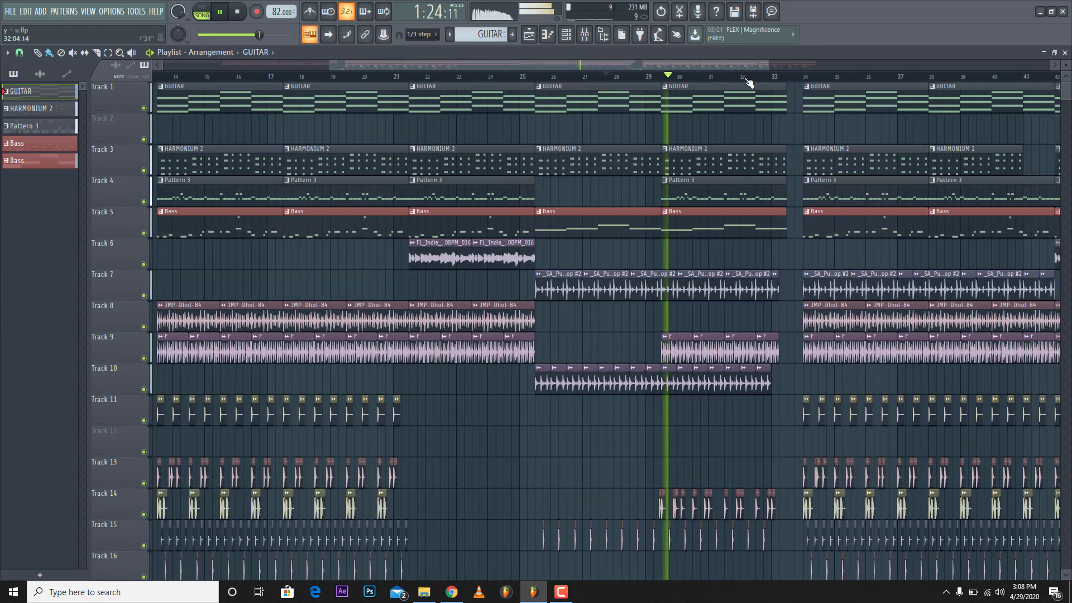
drag(643, 67, 713, 74)
scroll(759, 79, down, 3)
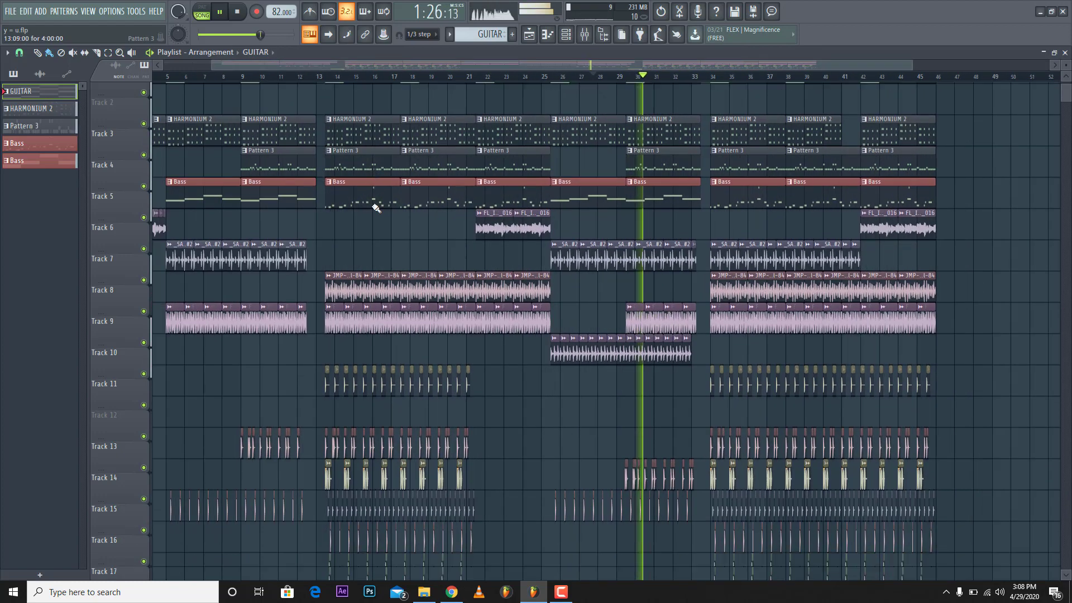
scroll(371, 203, down, 4)
key(space)
Return the playhead to the start of the song at bar 1
drag(400, 66, 347, 72)
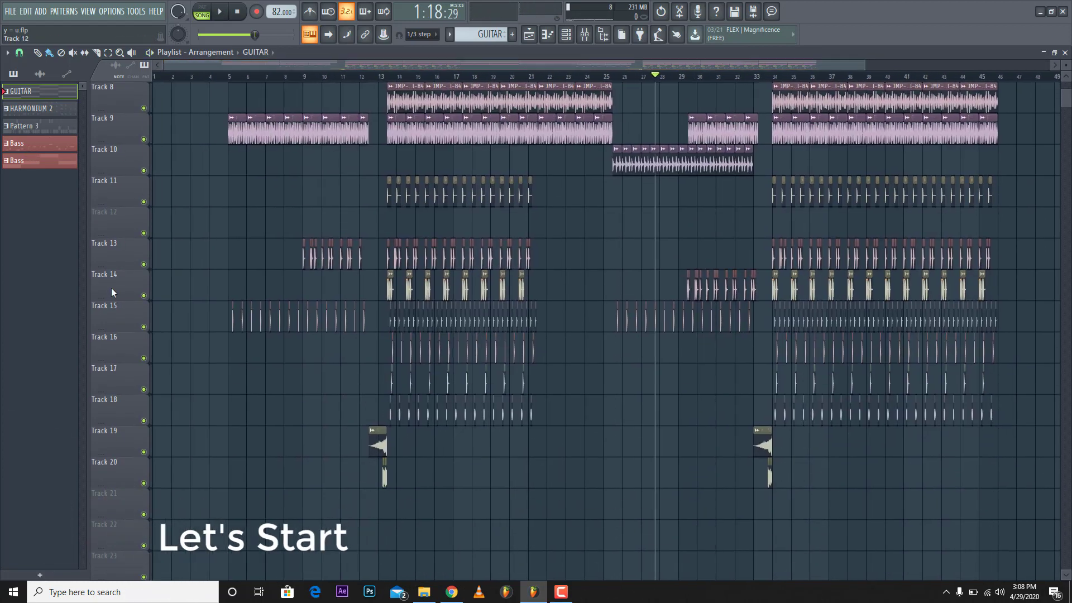
scroll(110, 280, up, 5)
scroll(157, 79, up, 2)
scroll(167, 145, up, 2)
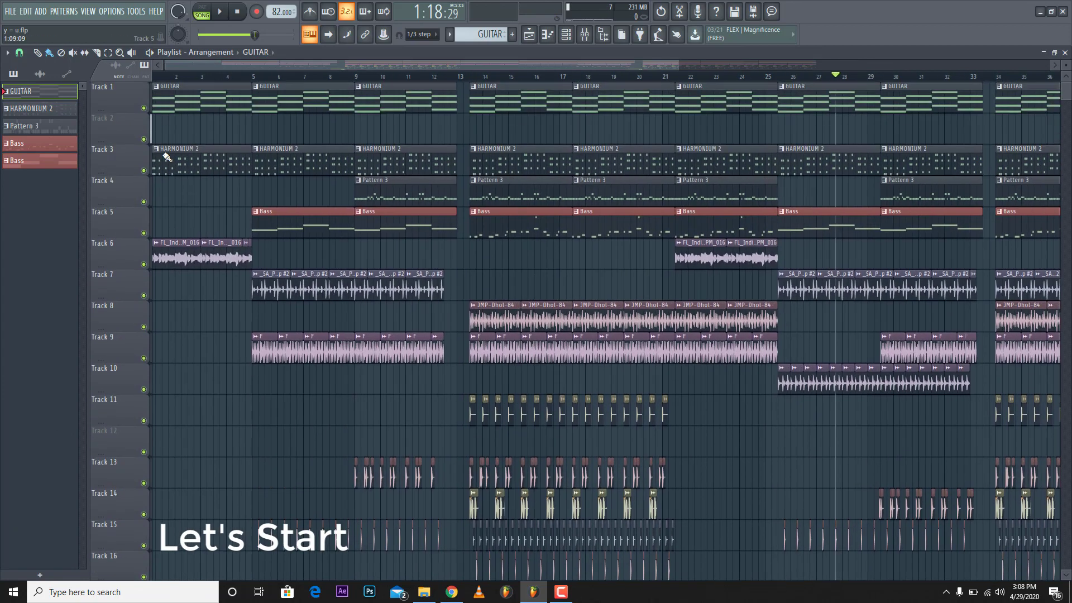
scroll(271, 79, down, 1)
drag(162, 77, 121, 82)
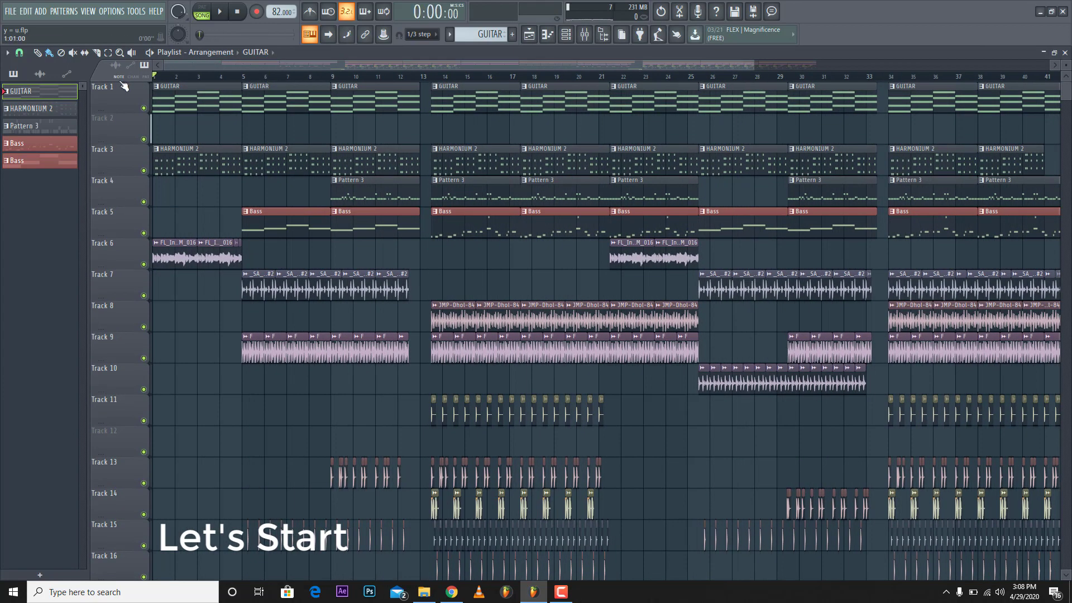
Open the GUITAR pattern in the piano roll and play its chord notes, then stop playback
double_click(159, 98)
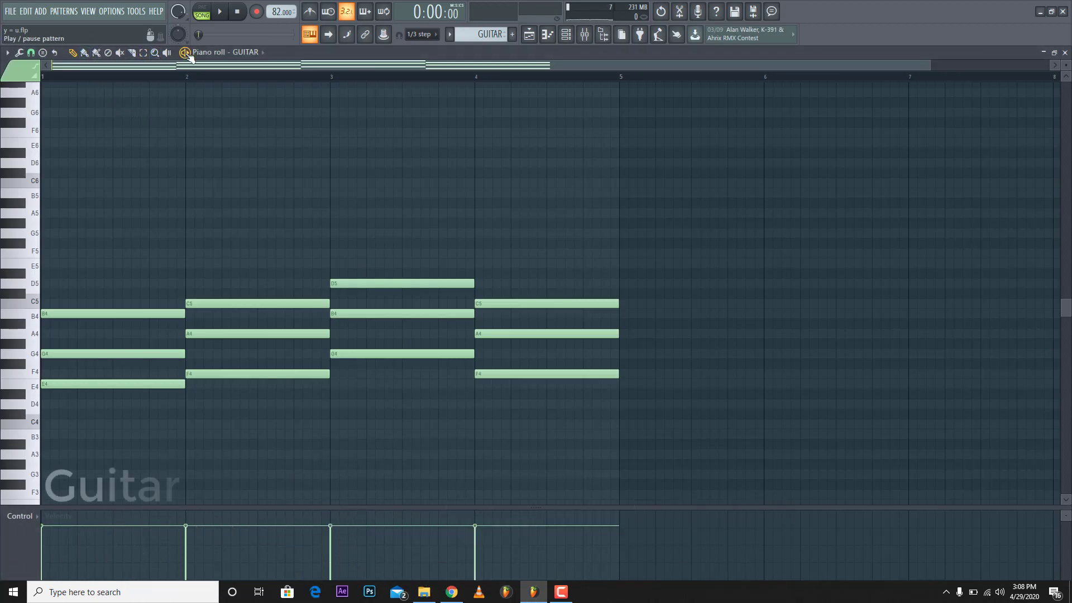
key(space)
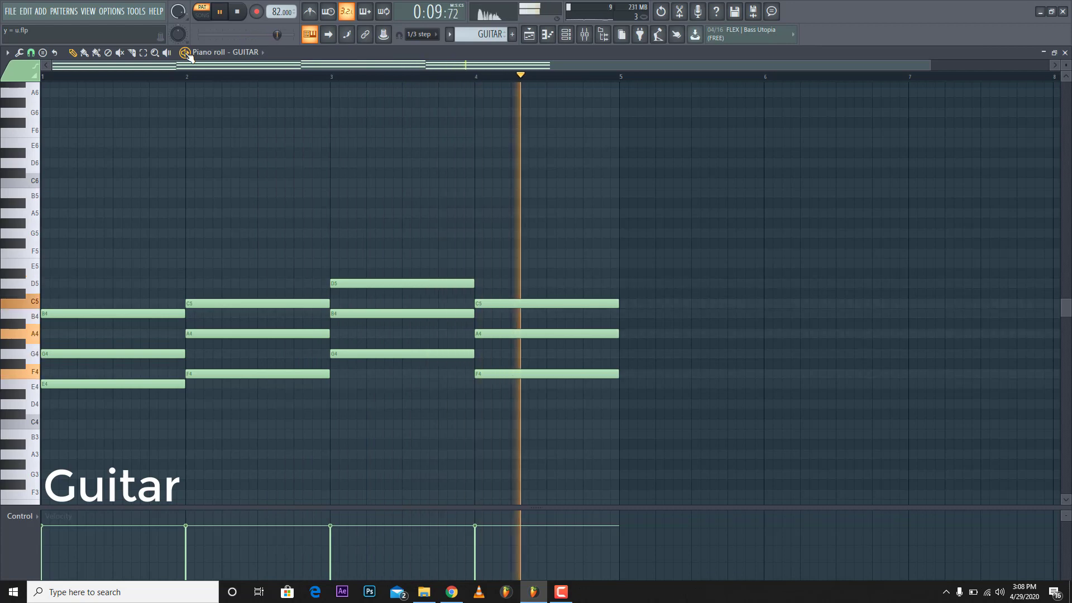
key(space)
Inspect the GUITAR channel's SwarPlug 4 instrument settings from the channel rack, then close them and return to the playlist
click(529, 35)
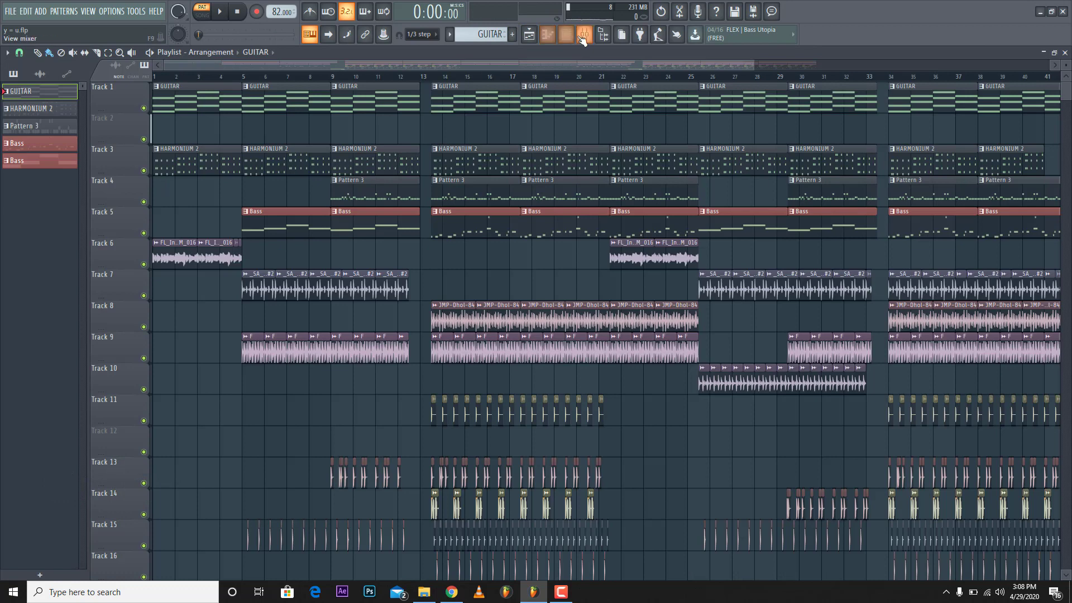
click(583, 36)
click(583, 36)
click(566, 35)
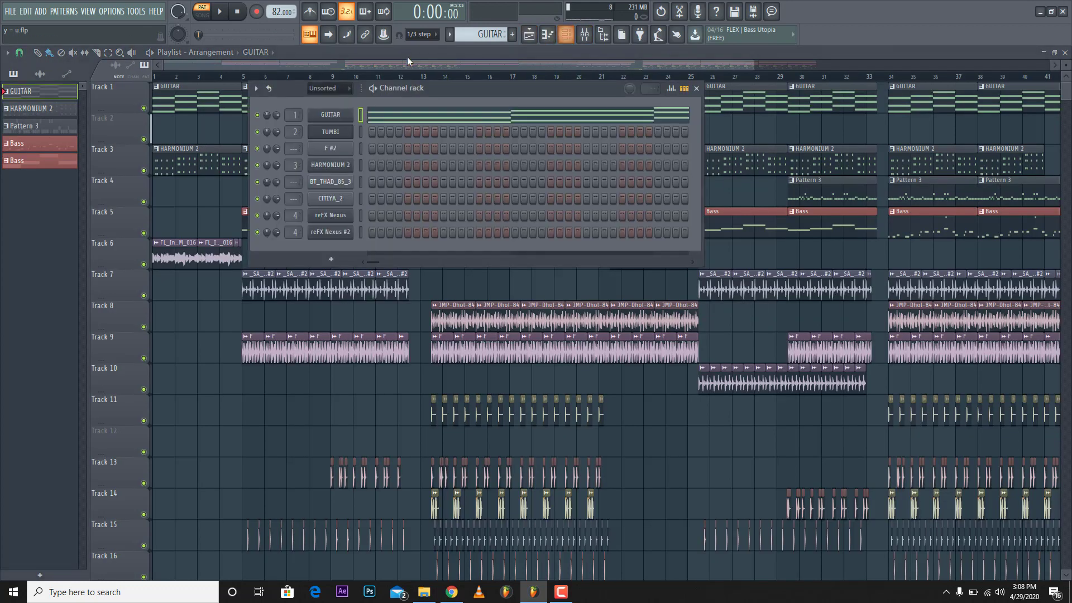
click(330, 115)
drag(444, 206, 469, 159)
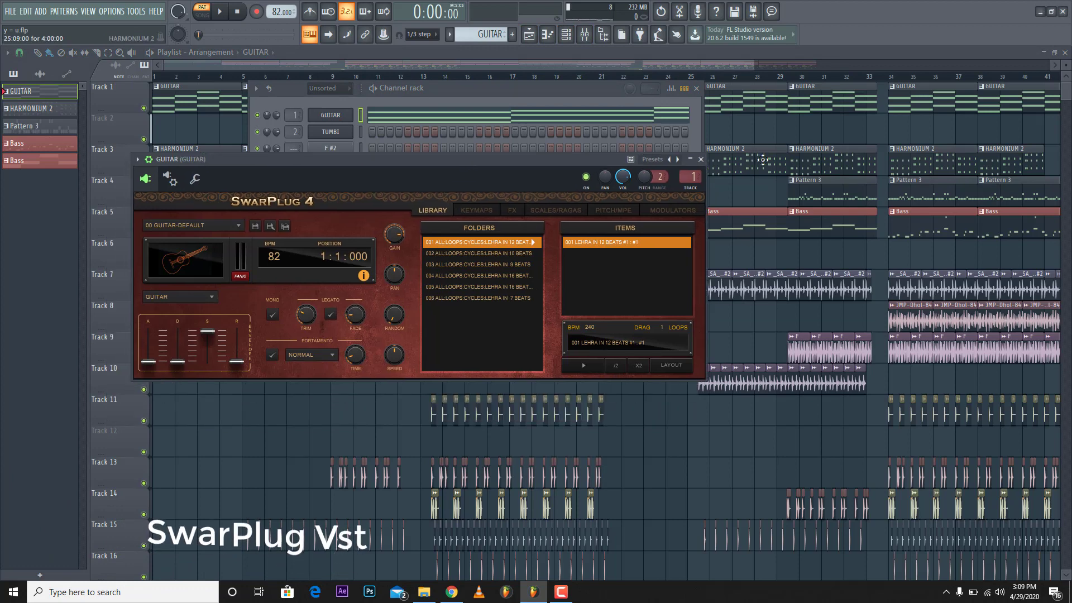
click(702, 160)
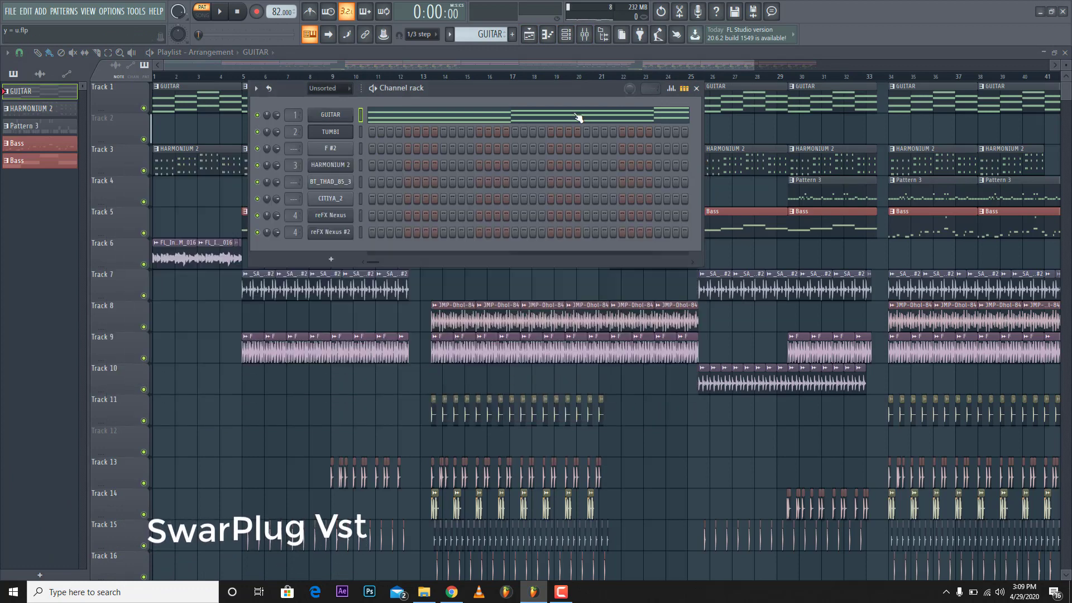
click(400, 73)
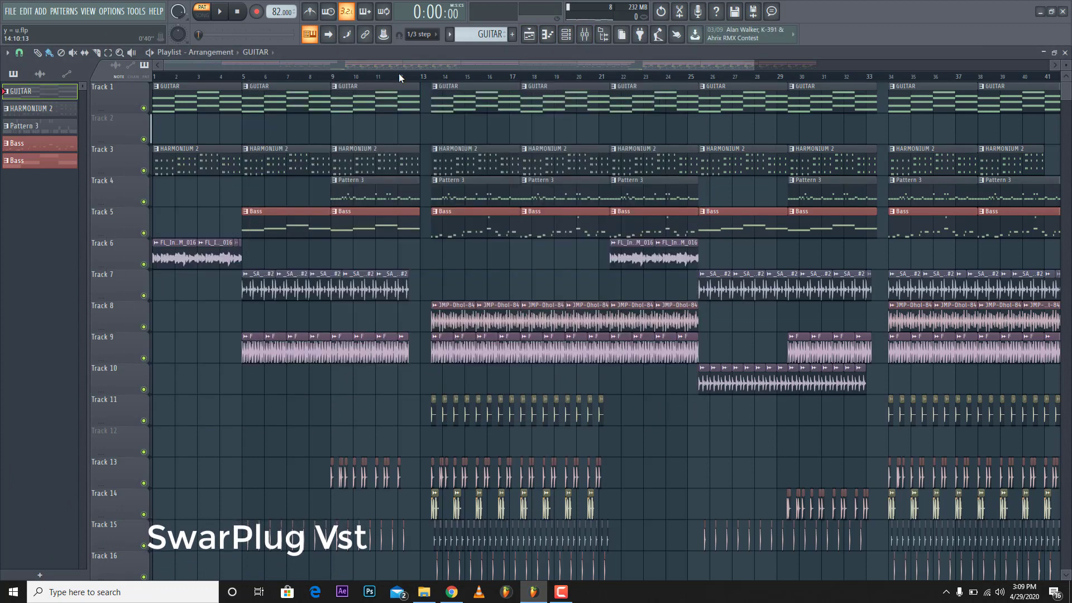
Open the HARMONIUM 2 pattern in the piano roll and play its notes from the beginning, then stop playback
click(160, 163)
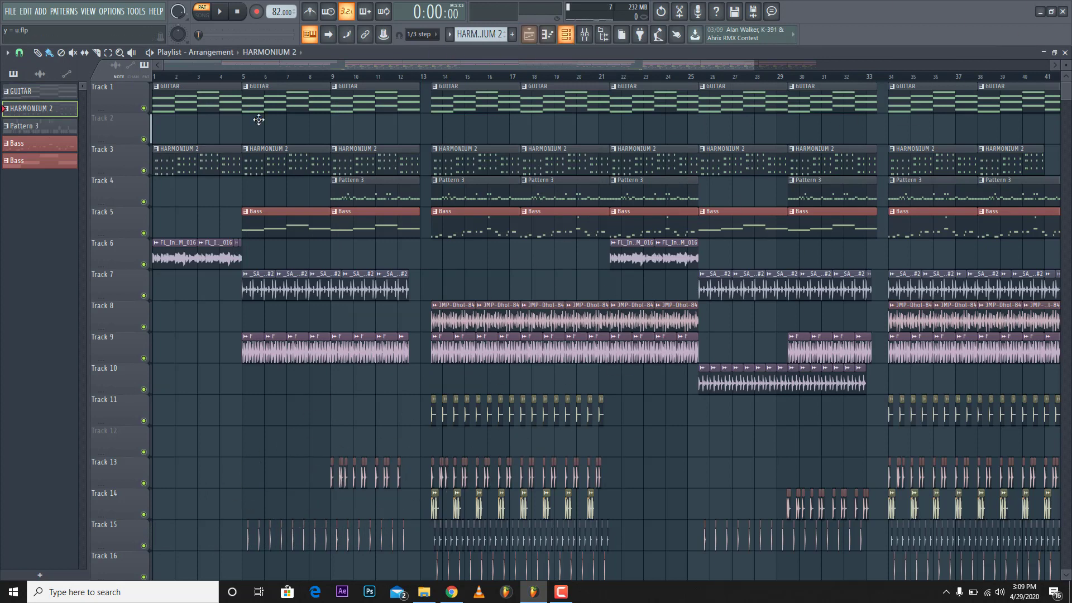
double_click(182, 156)
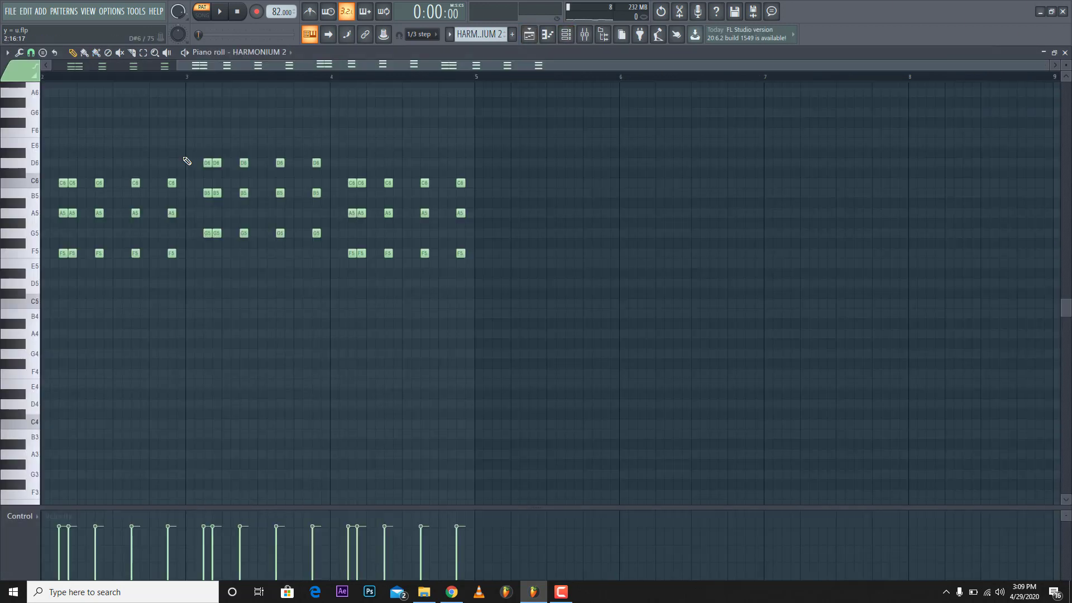
click(121, 66)
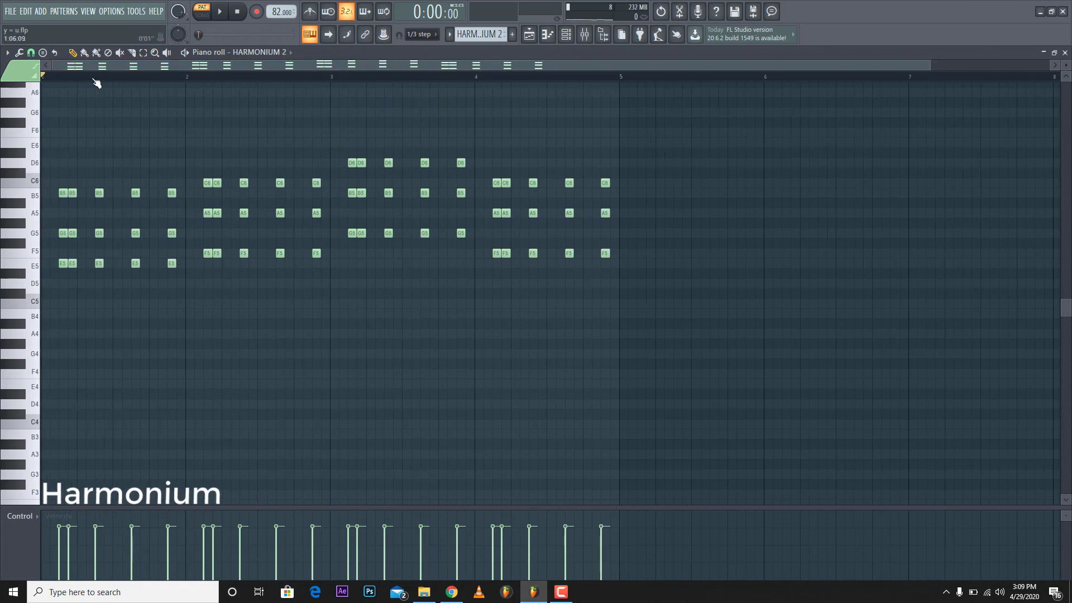
scroll(100, 79, down, 1)
scroll(99, 161, up, 1)
scroll(102, 164, up, 1)
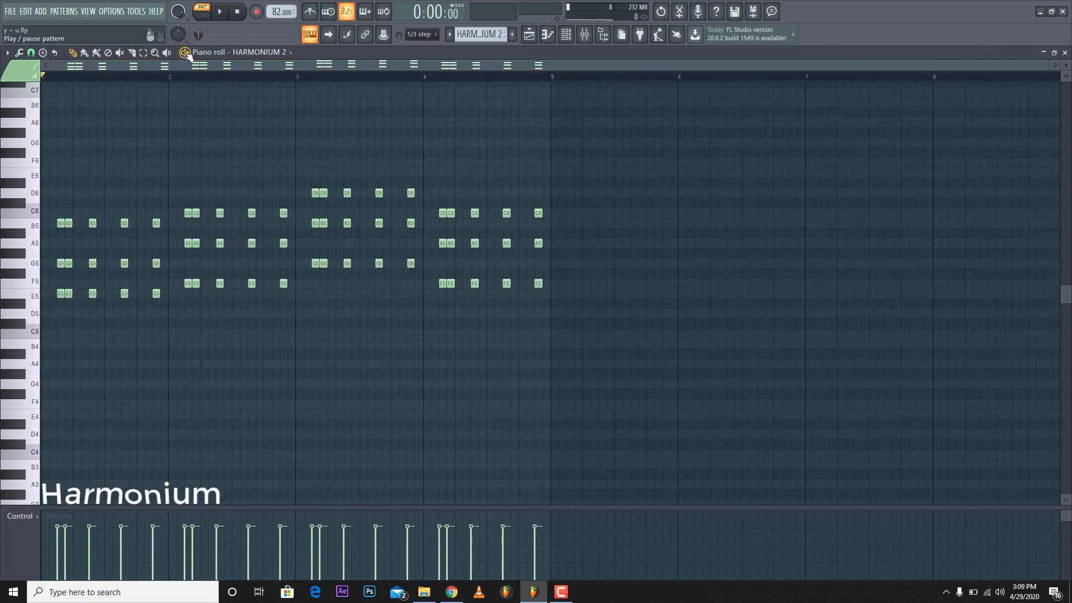
click(186, 54)
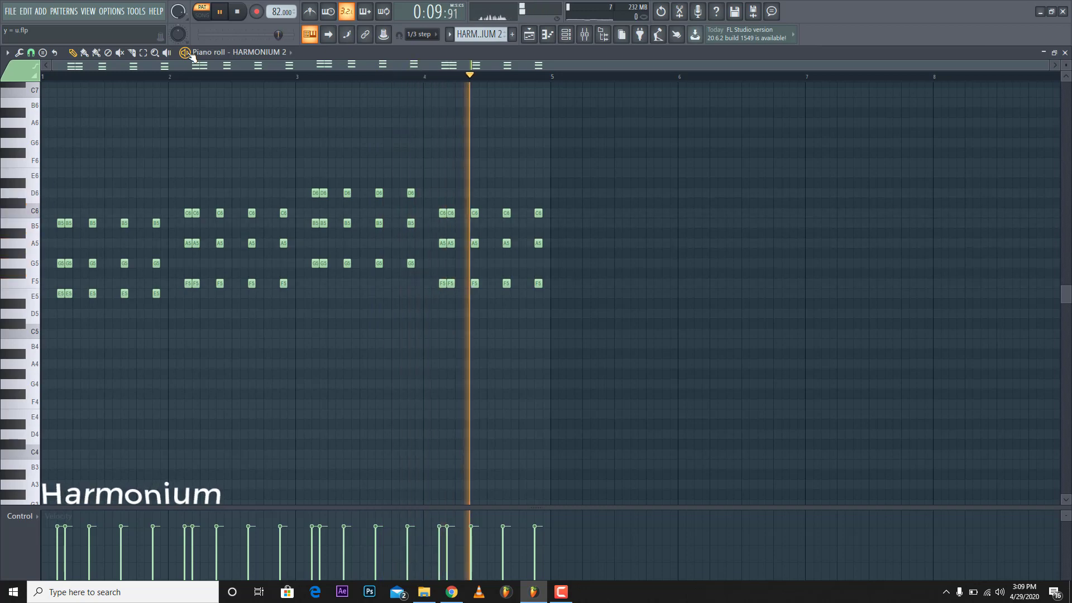
key(space)
Examine the FL Keys mixer track's effect chain while playing the HARMONIUM 2 pattern, then stop and return to the playlist
click(584, 35)
key(space)
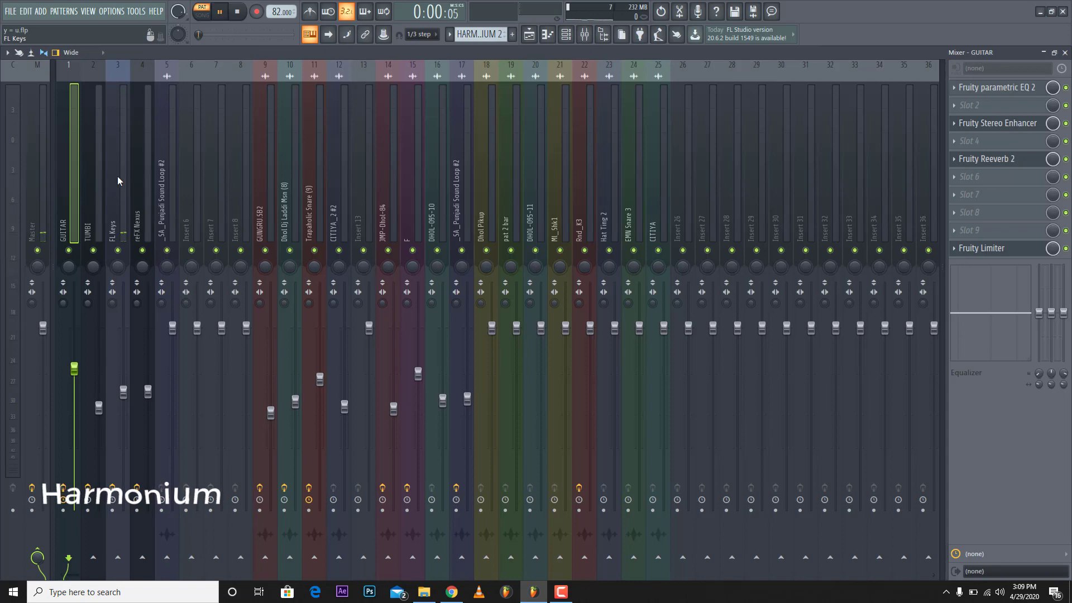
click(118, 176)
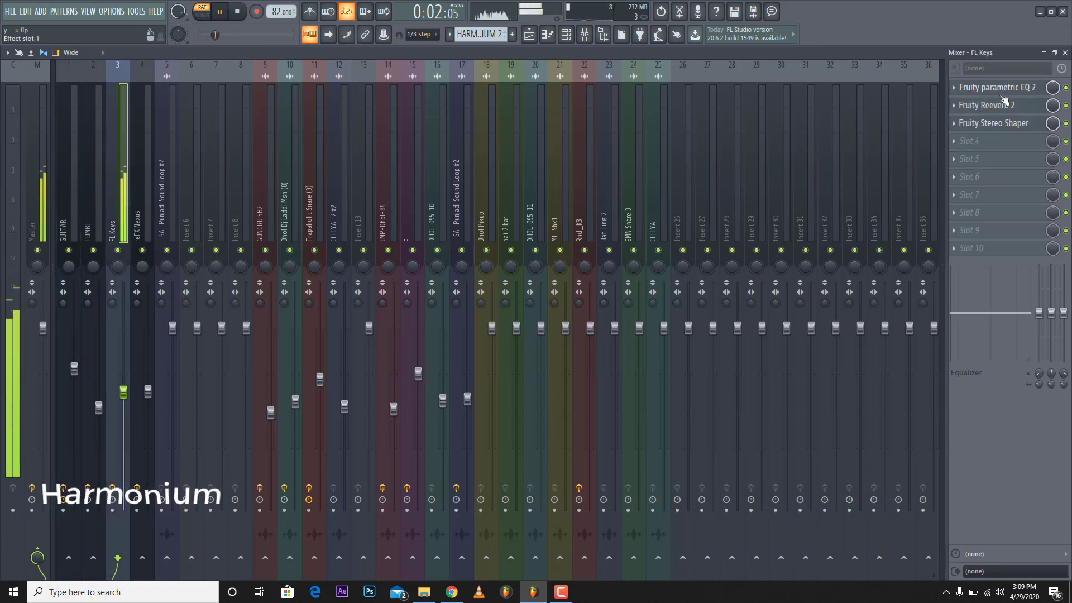
click(529, 35)
key(space)
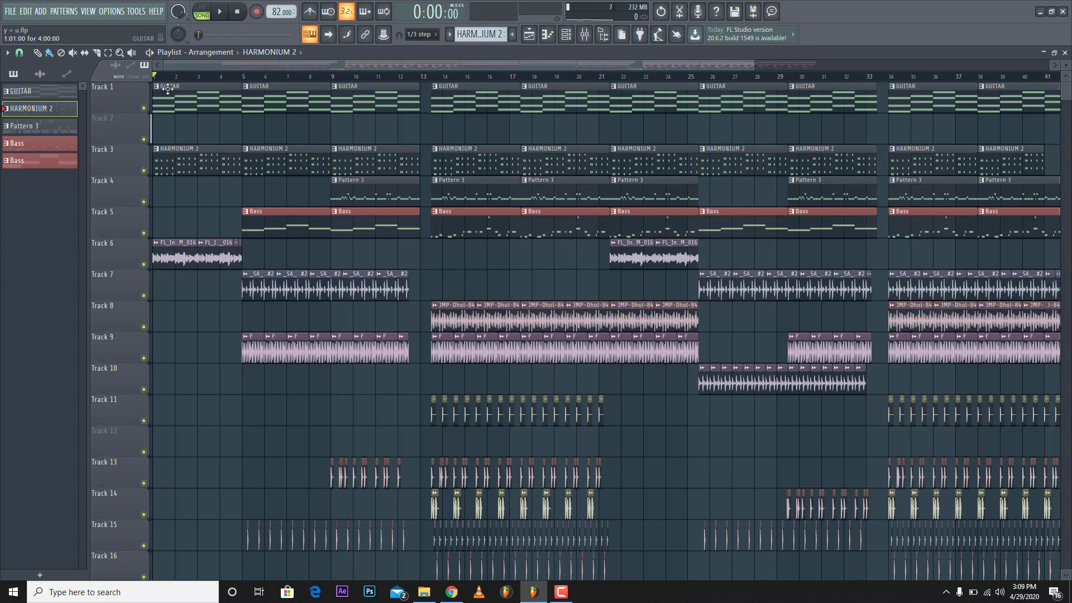
Solo Track 6 in the playlist and select its first FL_India_Veena_E_90BPM_016 audio clip
scroll(166, 78, up, 7)
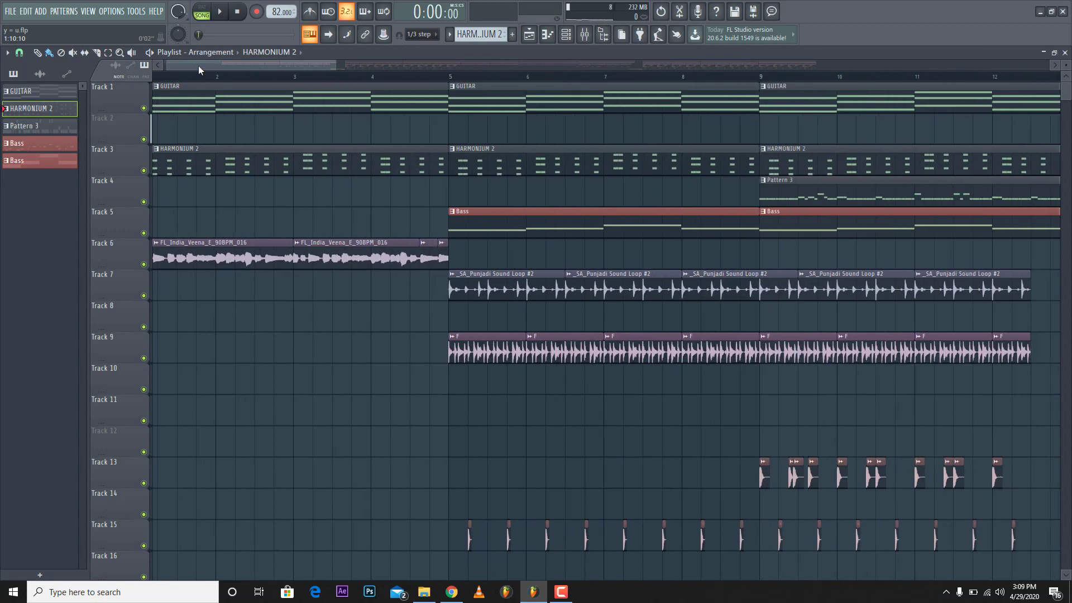
right_click(144, 265)
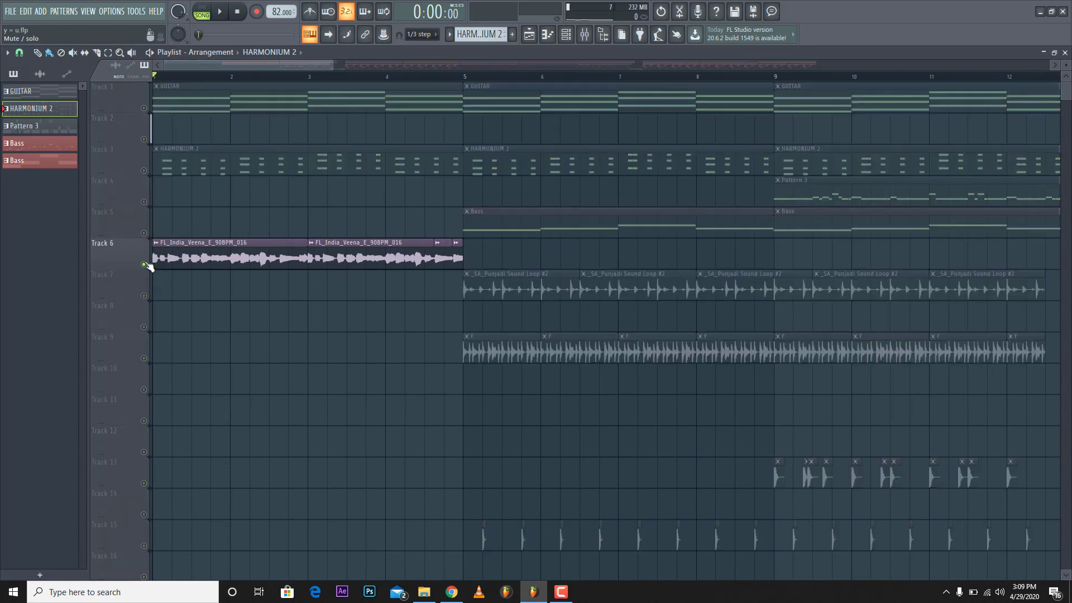
click(182, 256)
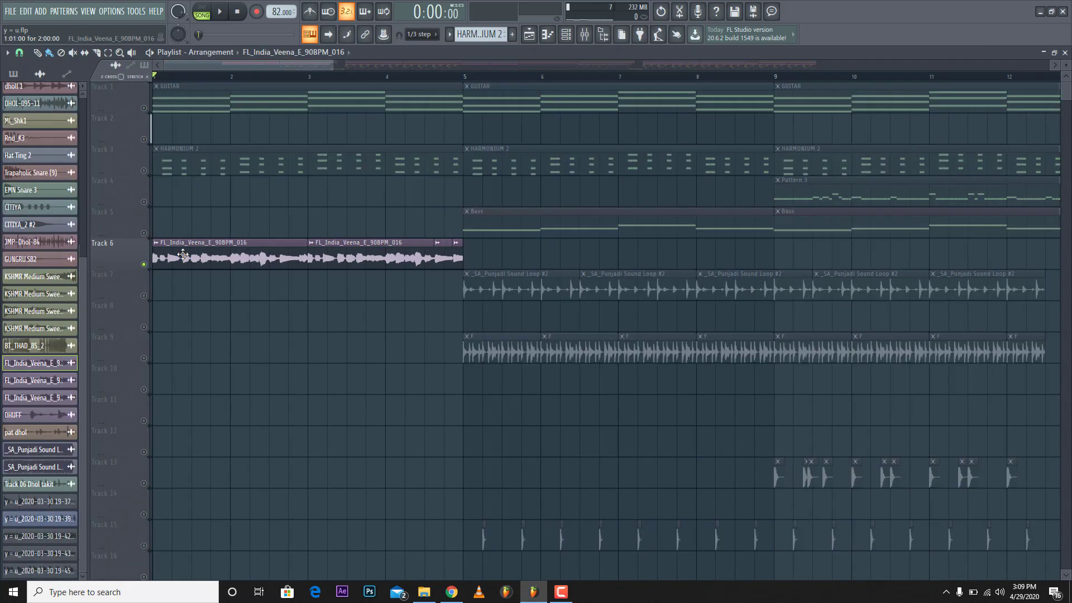
Open the sample settings of Track 6's first FL_India_Veena_E_90BPM_016 clip, look them over, then close them
double_click(182, 256)
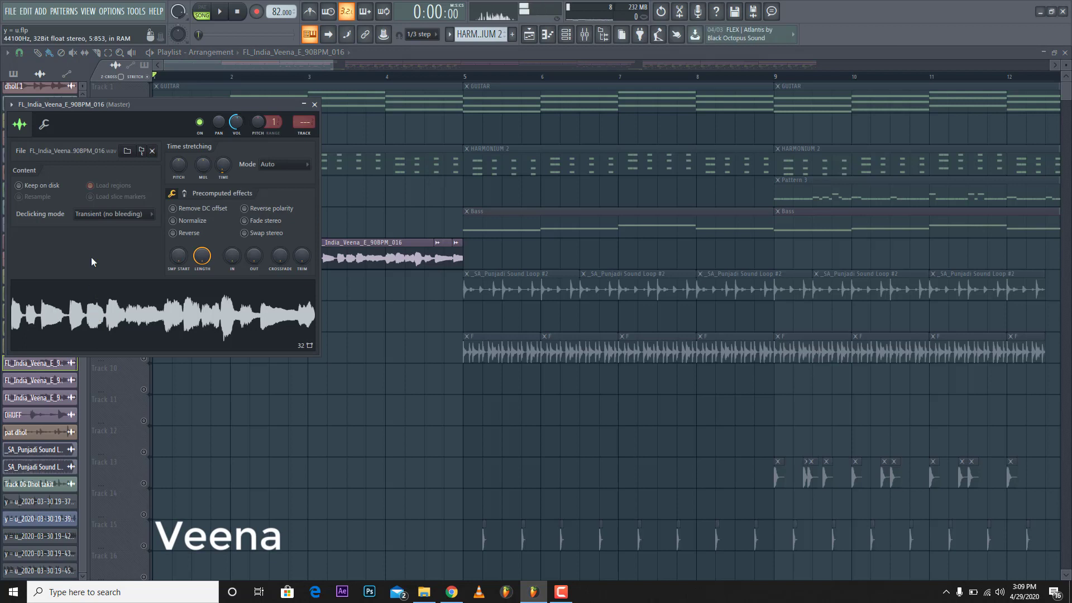
drag(133, 107, 275, 123)
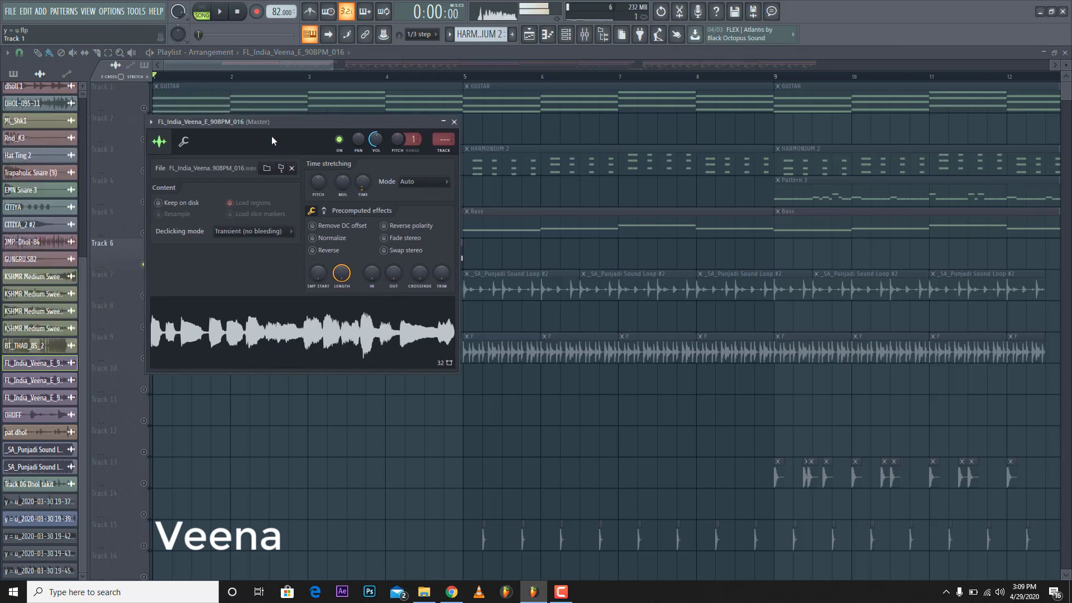
click(454, 122)
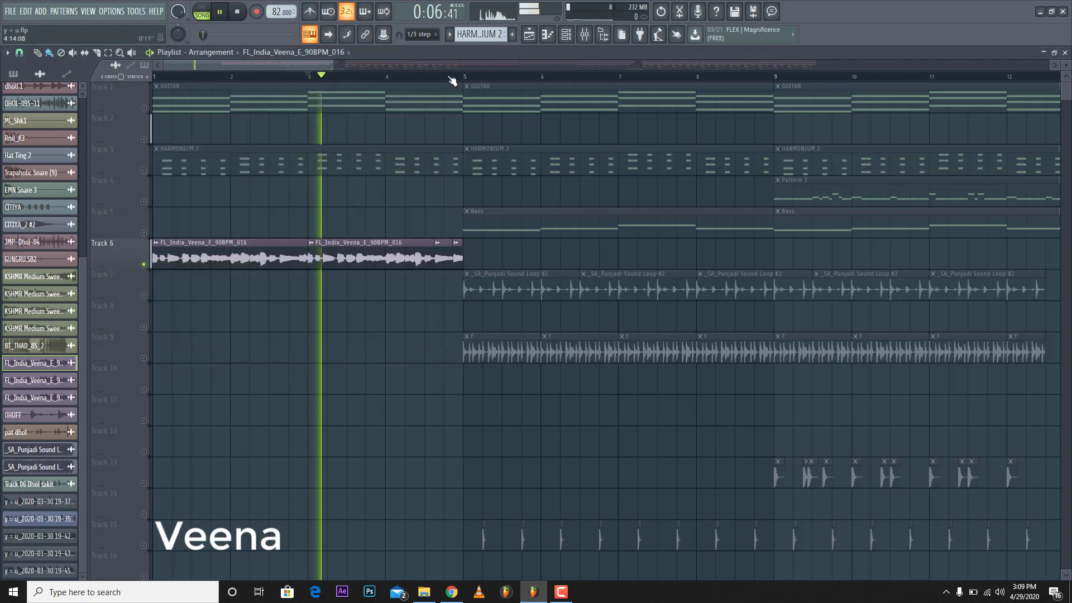
Listen to the soloed veena clips on Track 6 up to their end at bar 5, then stop playback
scroll(450, 81, up, 5)
scroll(448, 80, up, 2)
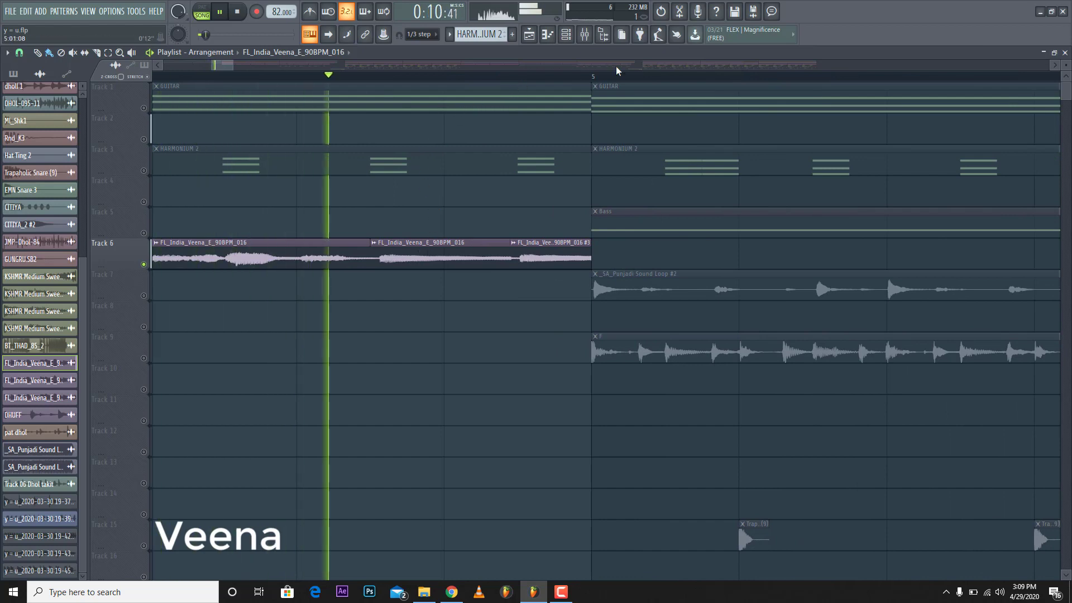
scroll(620, 78, down, 6)
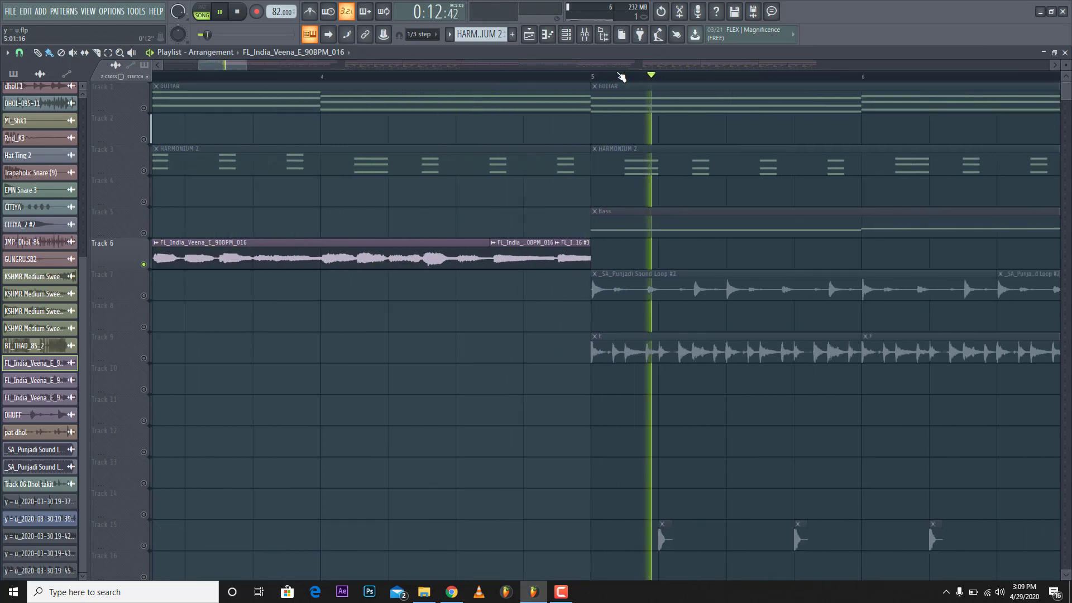
key(space)
Unmute Track 3 and Track 1, play them together with the veena on Track 6, then stop playback
click(144, 170)
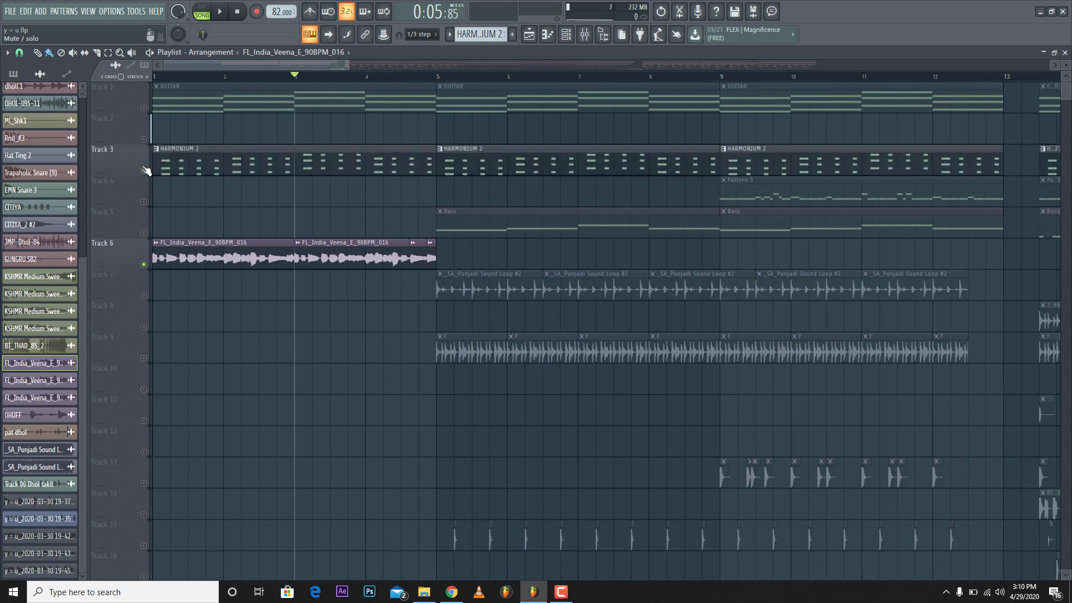
click(143, 108)
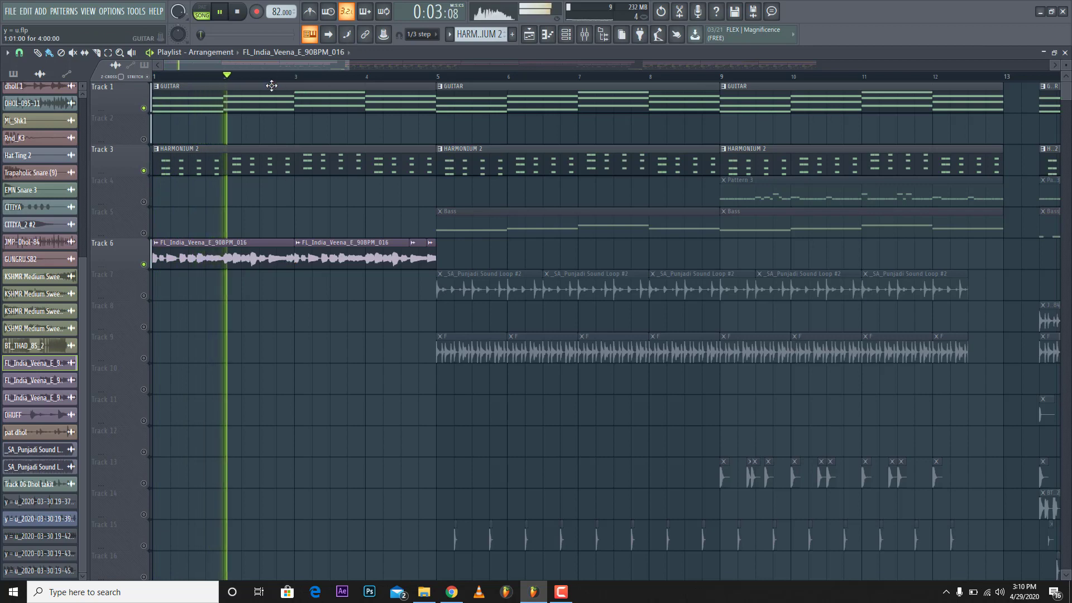
drag(270, 66, 296, 70)
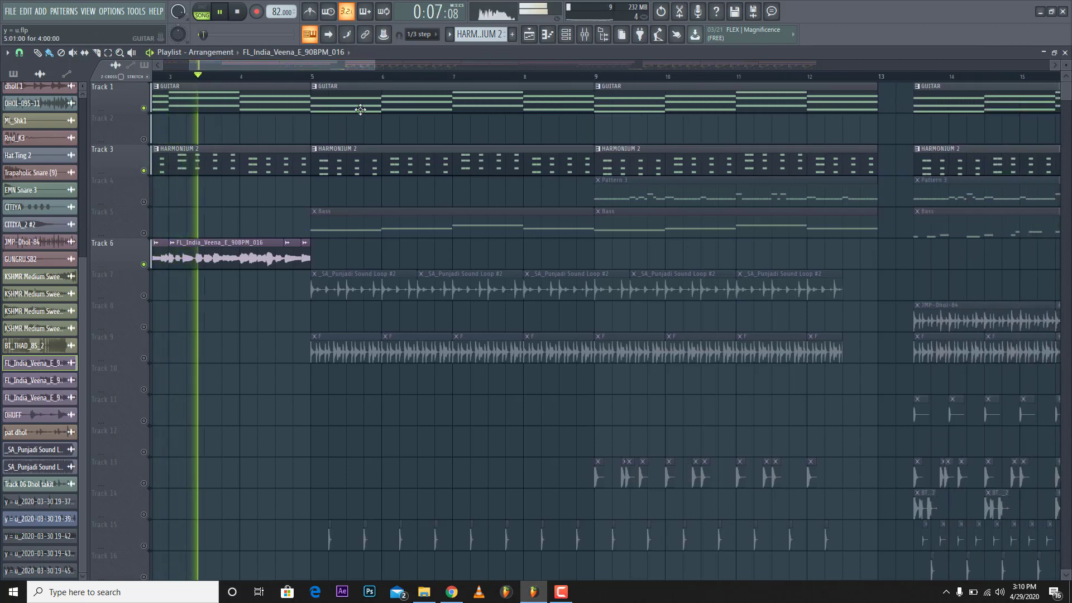
scroll(329, 188, down, 5)
scroll(330, 188, down, 3)
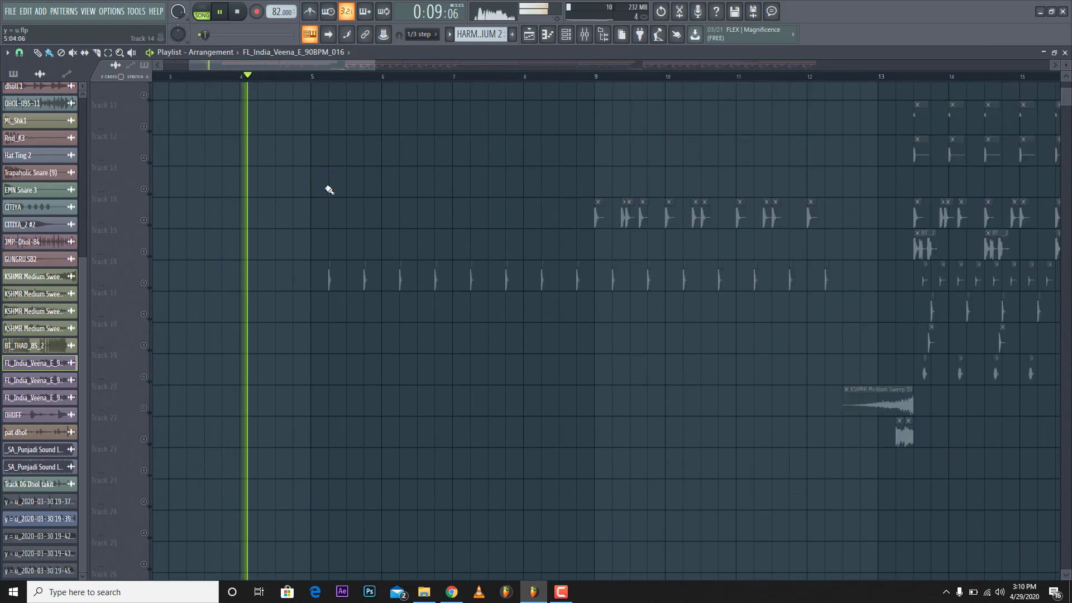
scroll(330, 187, up, 8)
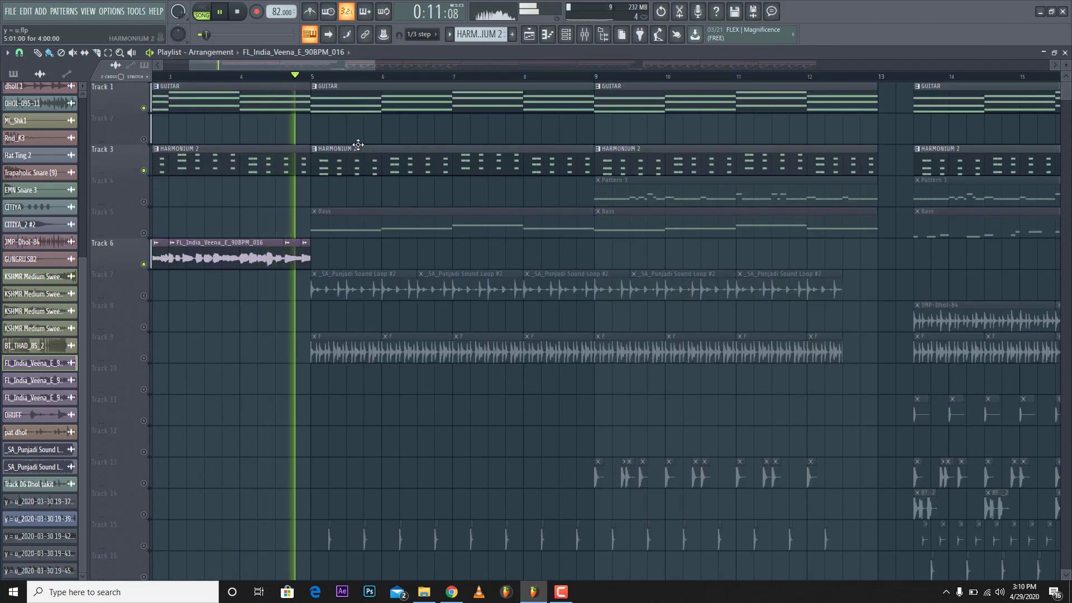
key(space)
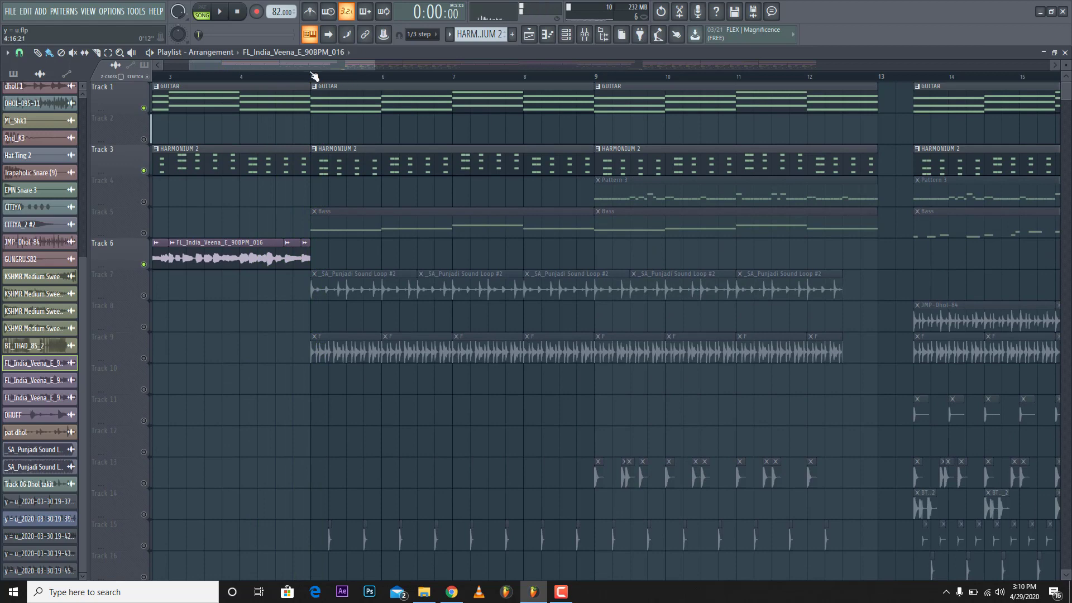
Open the Bass pattern starting at bar 5 in the piano roll and play its notes, then stop
scroll(360, 82, up, 1)
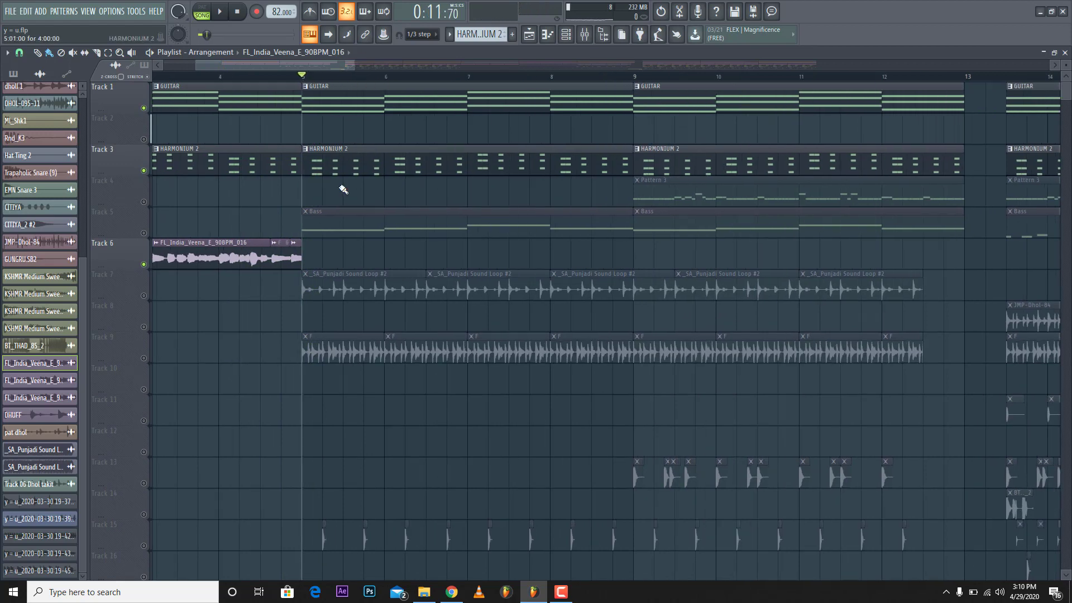
double_click(345, 223)
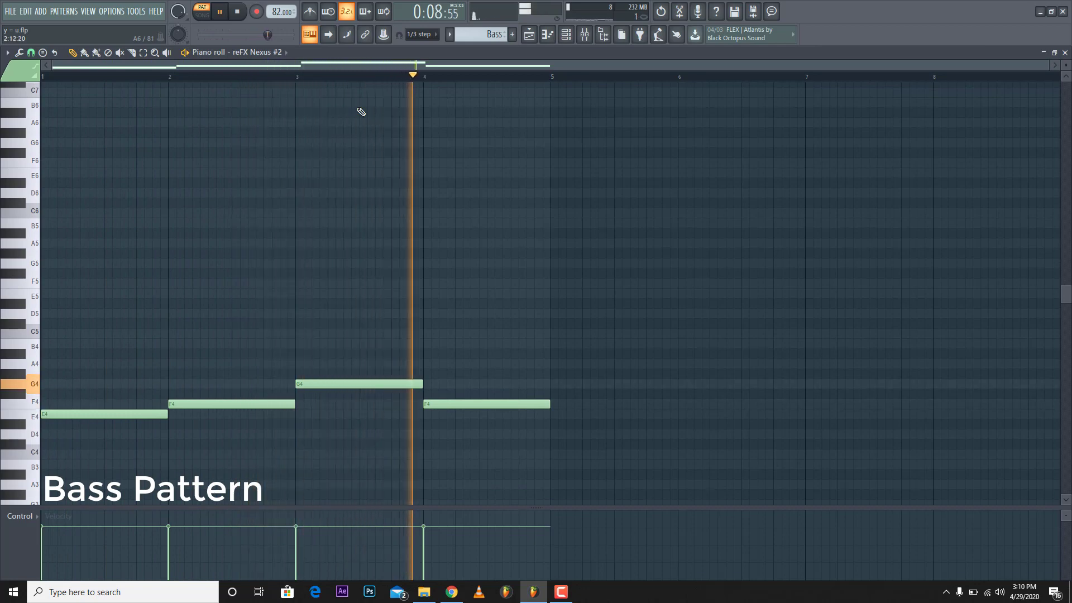
key(space)
Inspect the reFX Nexus #2 channel's BA E-Bass 3 preset from the channel rack, then close the plugin and the rack
click(533, 36)
click(567, 35)
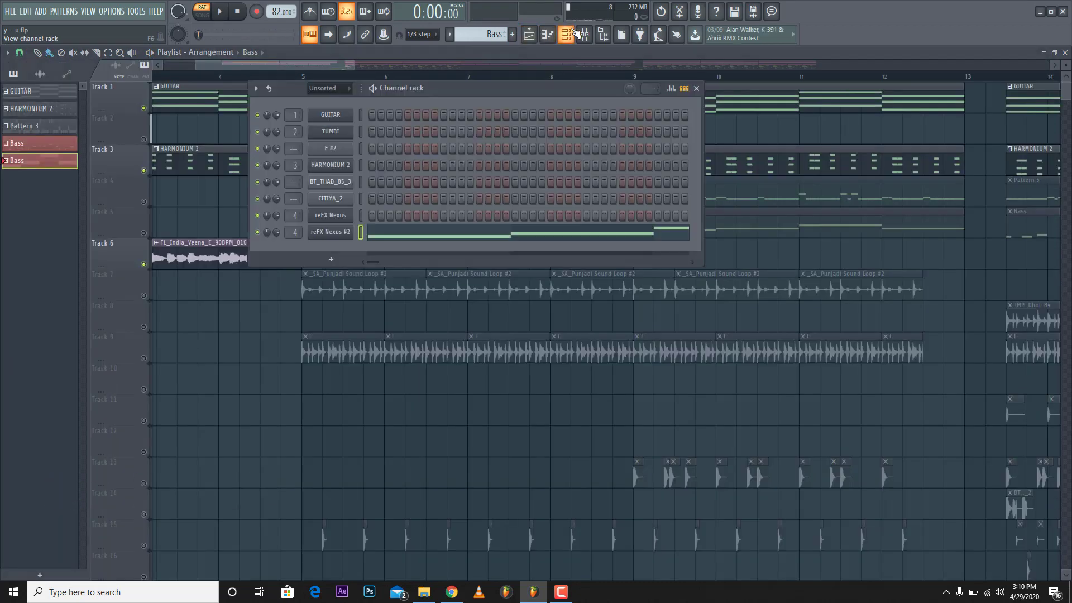
right_click(341, 230)
click(341, 230)
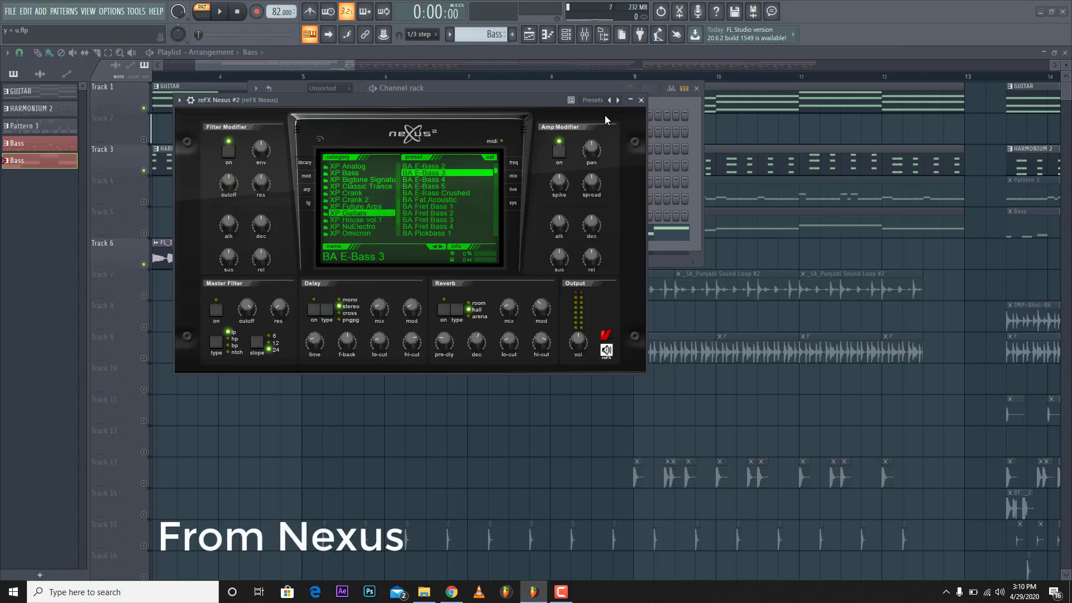
click(641, 101)
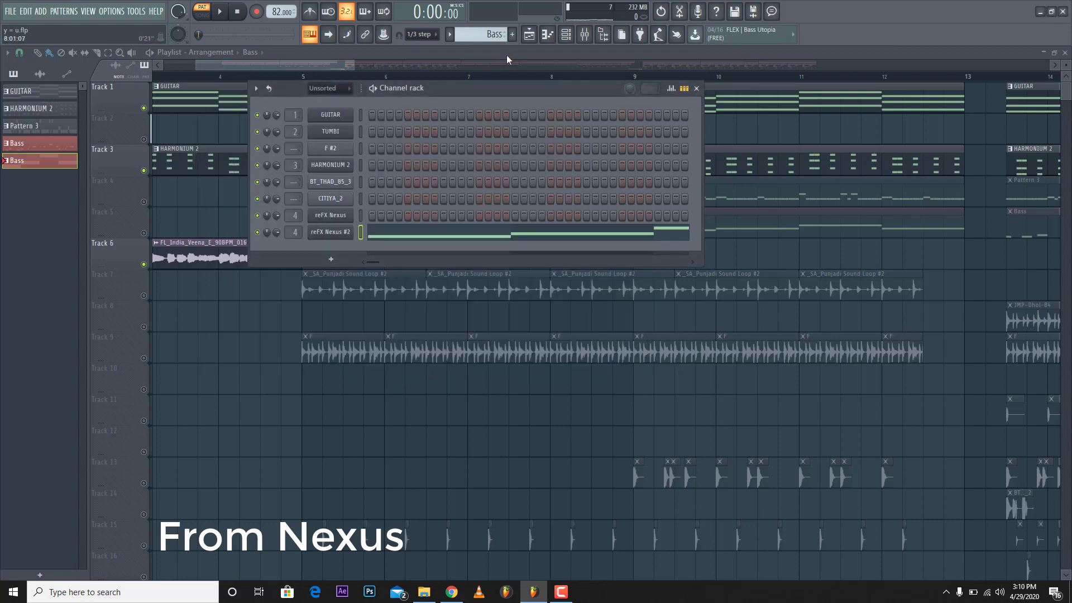
key(F6)
Unmute Track 5 in the playlist so the Bass clips sound along with Tracks 1, 3 and 6
scroll(294, 167, down, 3)
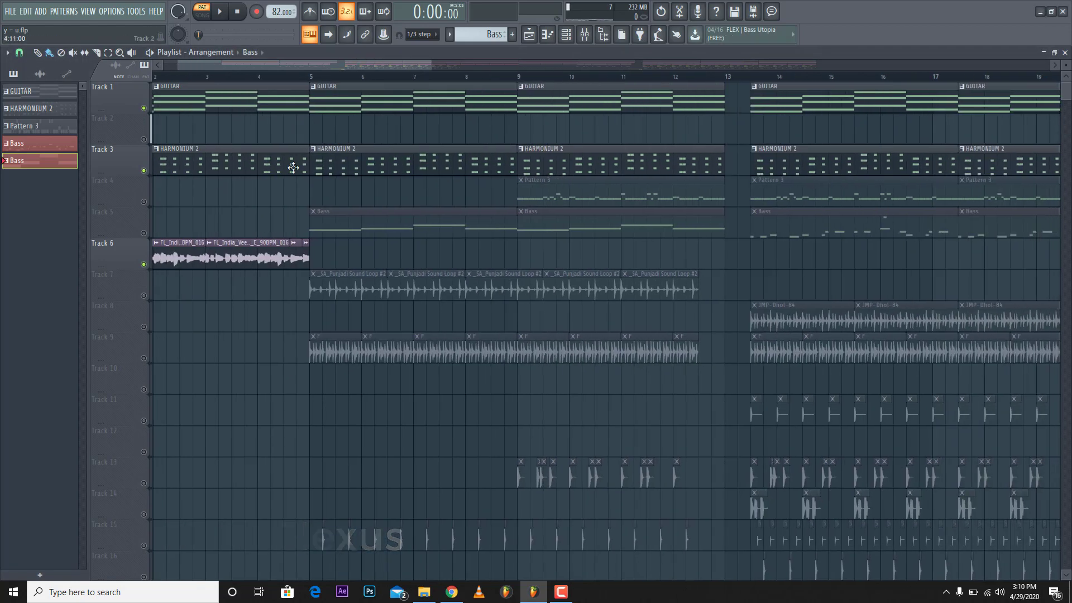
click(143, 233)
scroll(221, 254, down, 2)
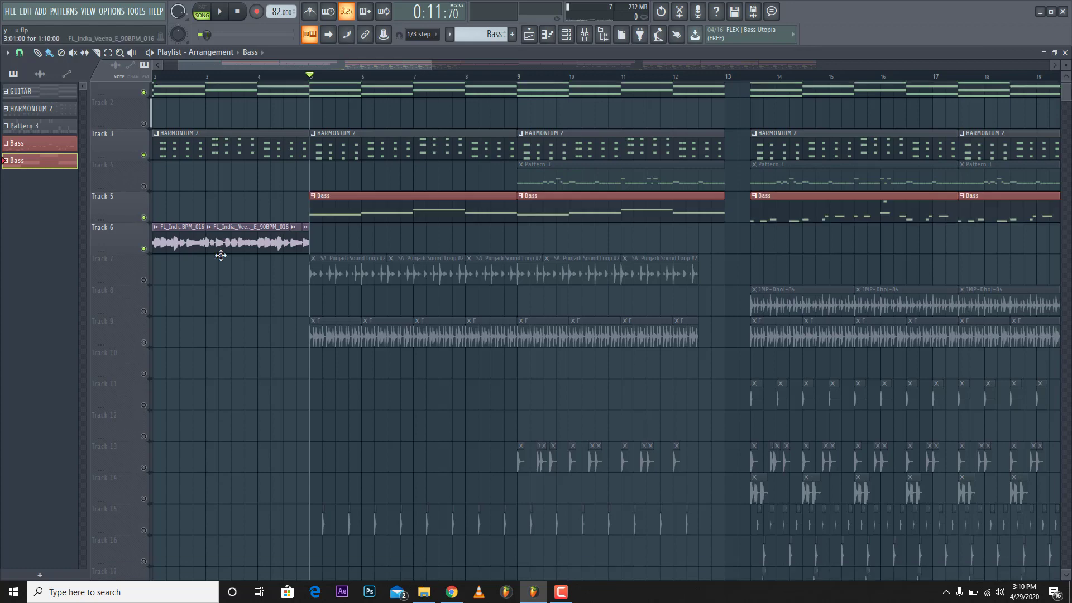
scroll(585, 124, up, 3)
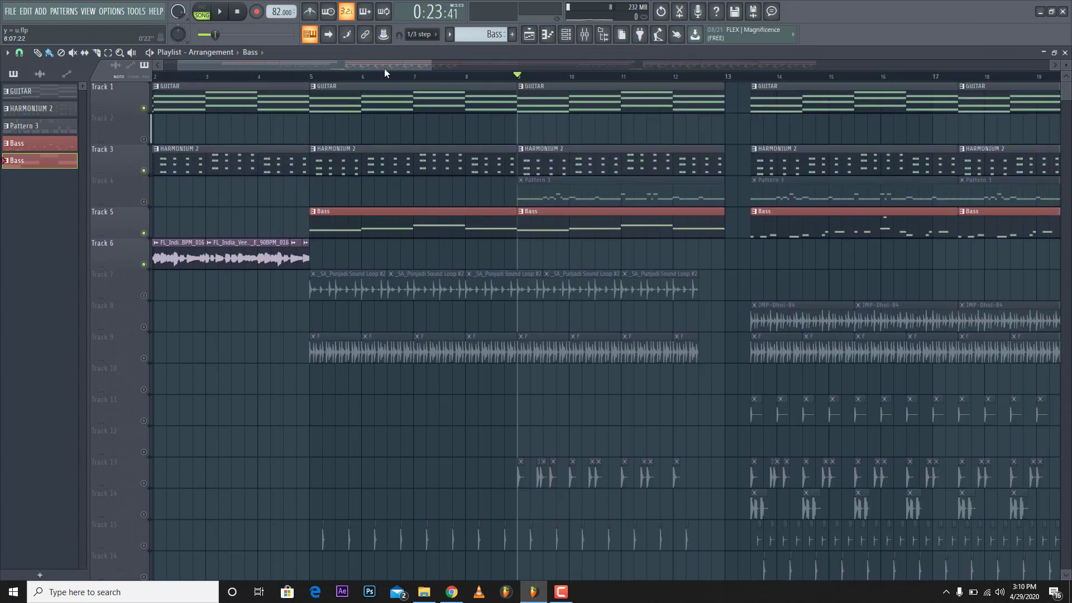
Unmute Track 4 and open its Pattern 3 clip at bar 9 in the piano roll, fitting all the TUMBI notes in view
drag(385, 66, 467, 67)
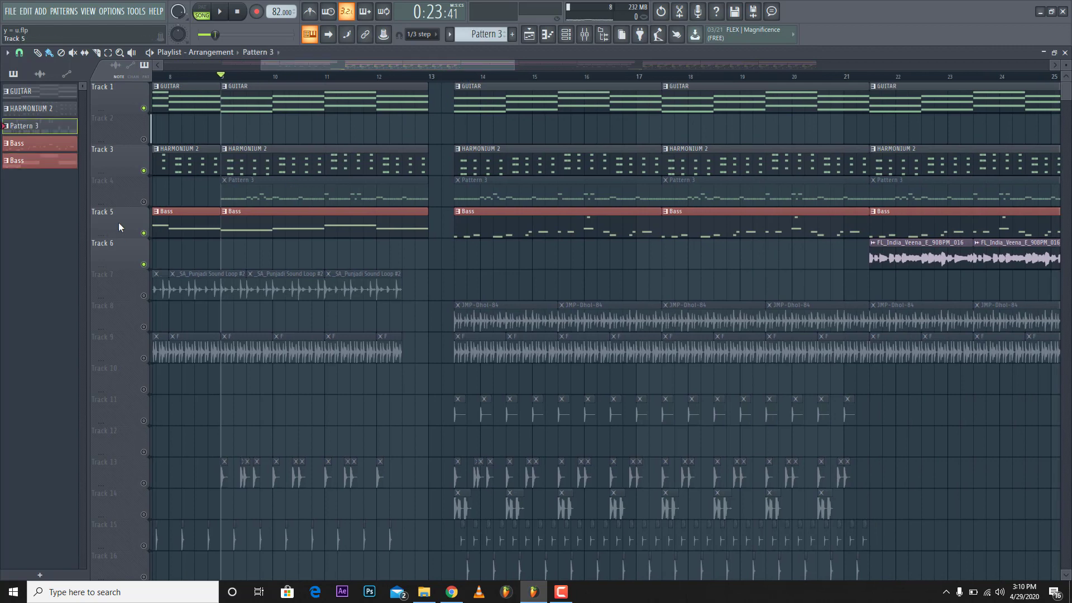
click(144, 203)
double_click(233, 191)
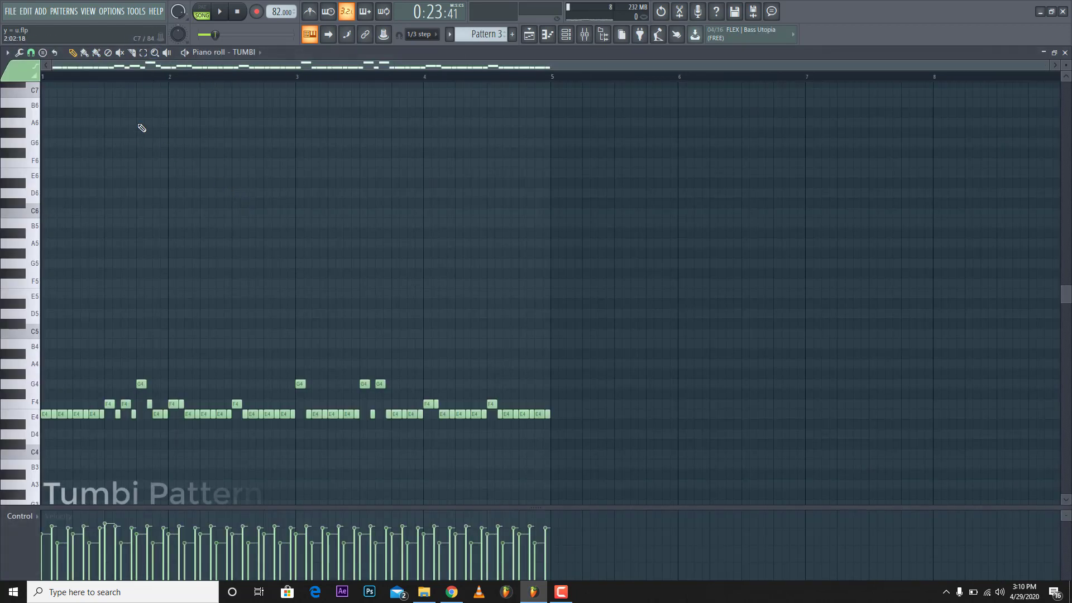
scroll(135, 136, up, 1)
scroll(133, 134, down, 1)
scroll(72, 79, up, 1)
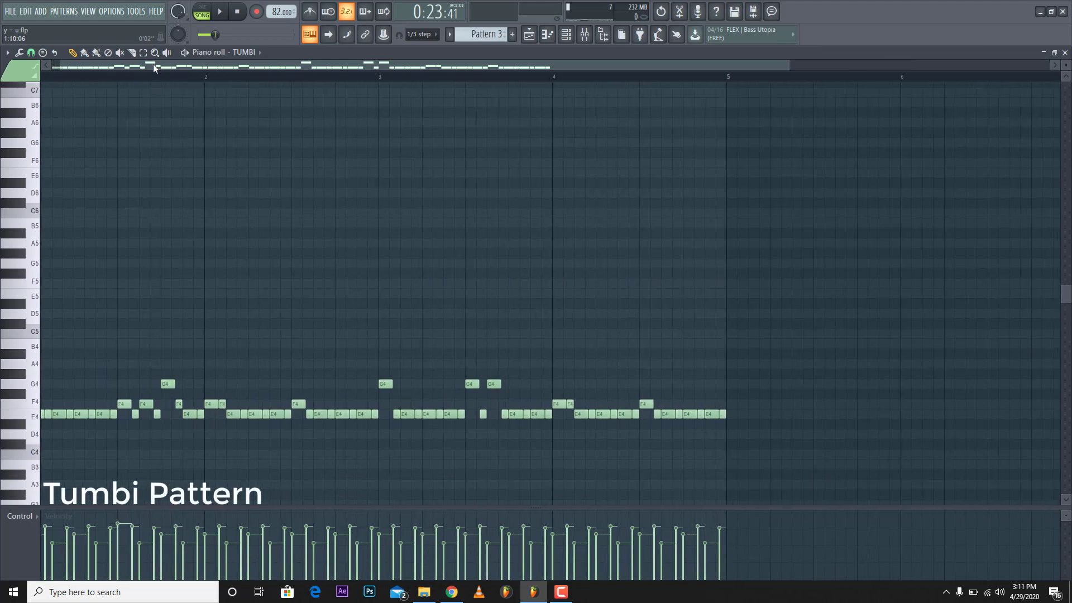
key(b)
scroll(128, 81, up, 1)
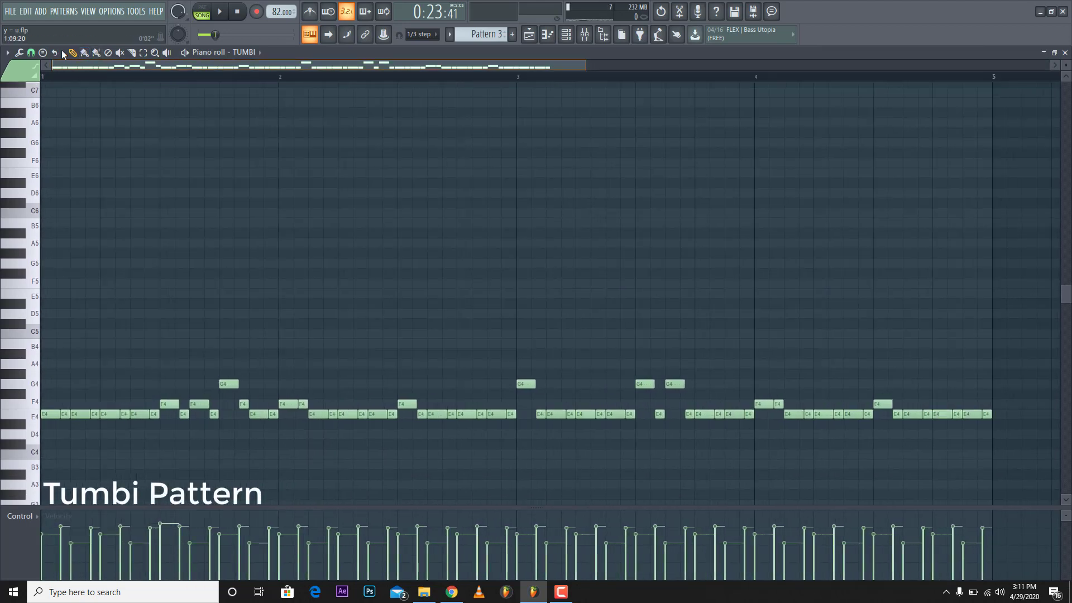
Play the TUMBI notes of Pattern 3 from the beginning, then stop and return to the playlist
key(space)
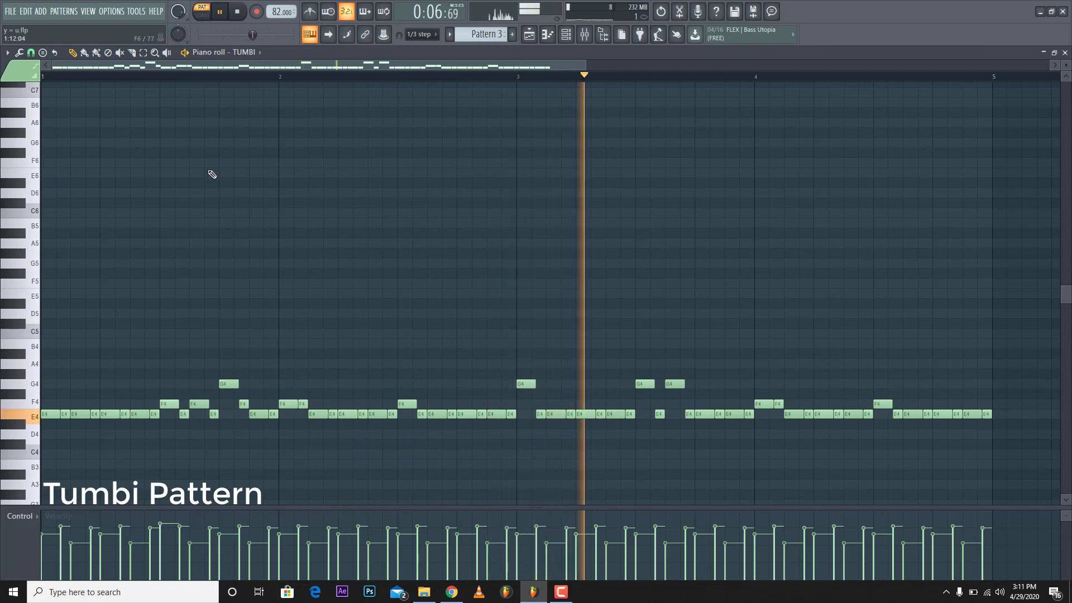
scroll(307, 207, down, 1)
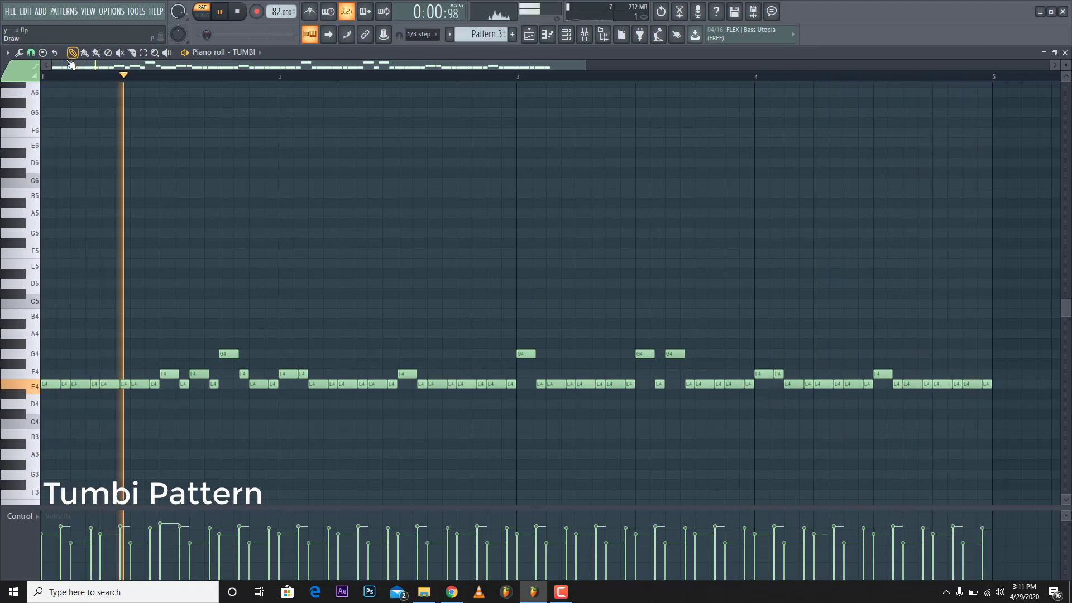
key(space)
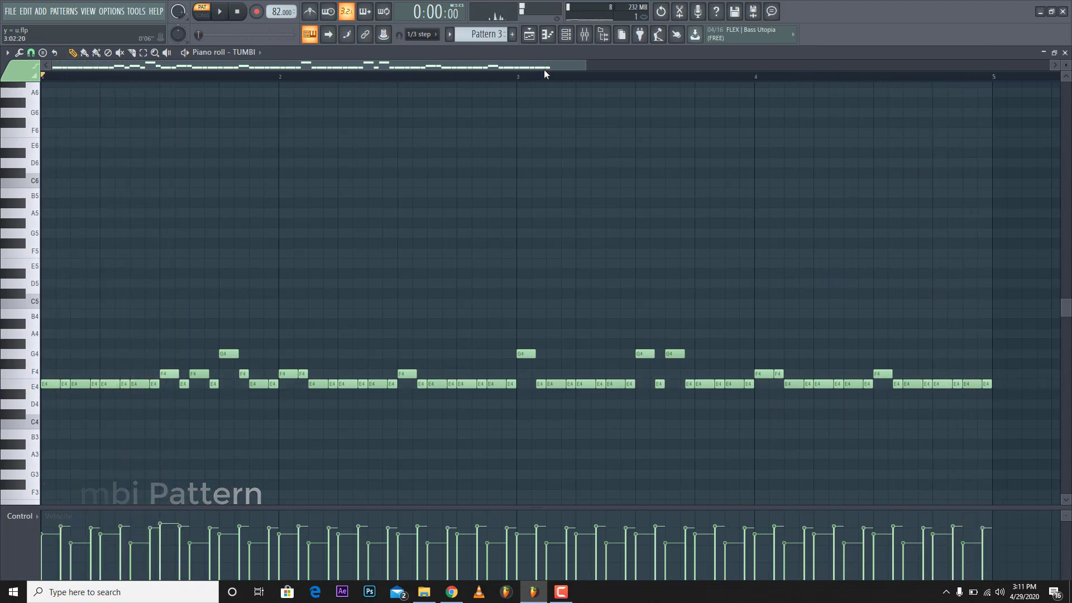
click(530, 34)
Open the second Bass pattern, placed just after bar 13 on Track 5, in the piano roll
scroll(349, 84, down, 1)
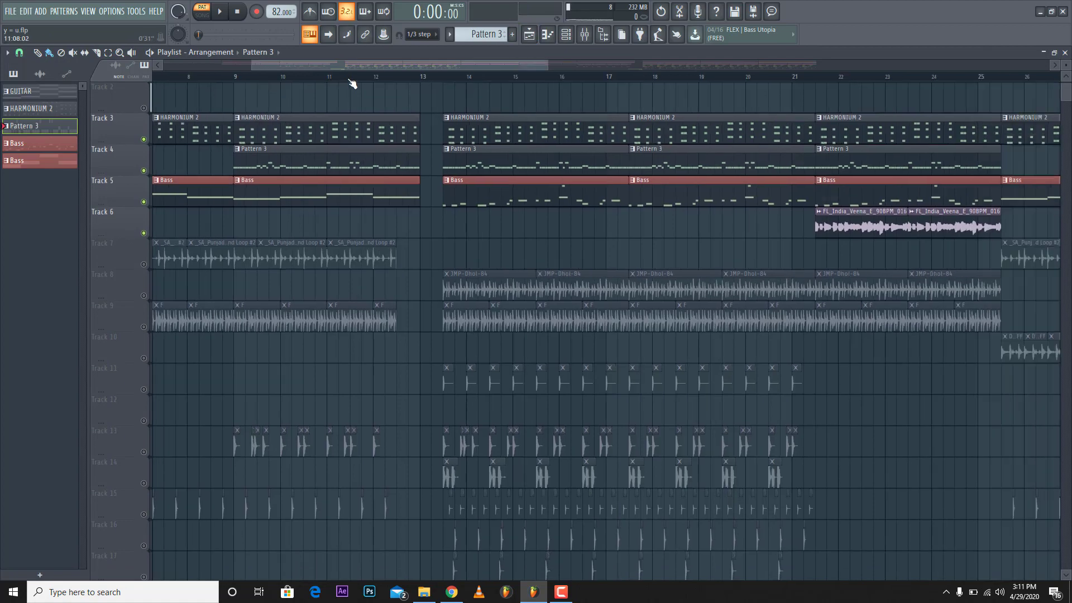
ctrl+scroll(352, 83, down, 5)
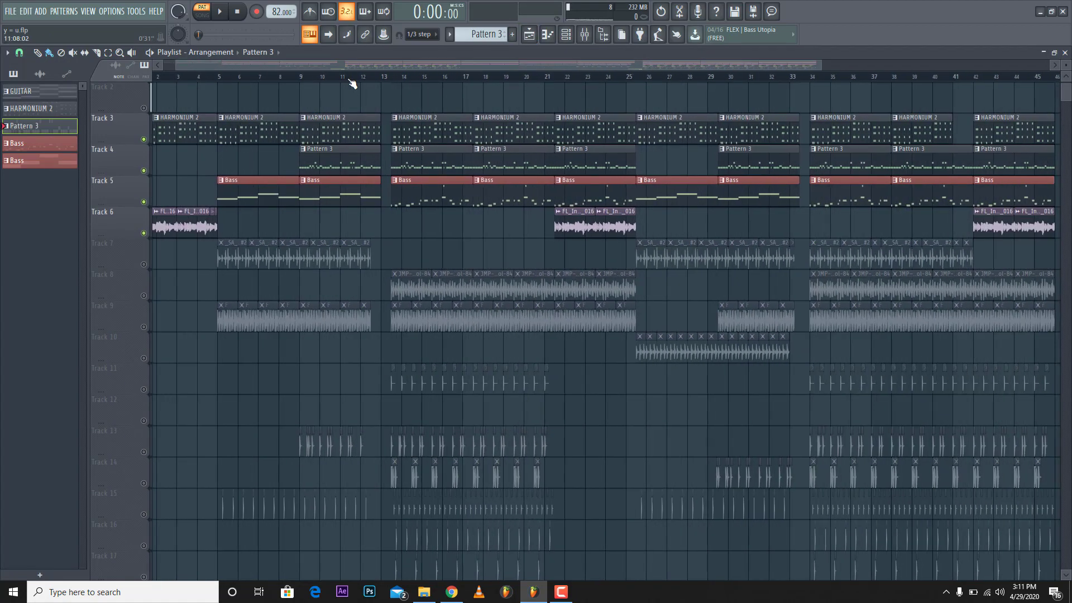
scroll(357, 104, up, 1)
scroll(433, 80, up, 6)
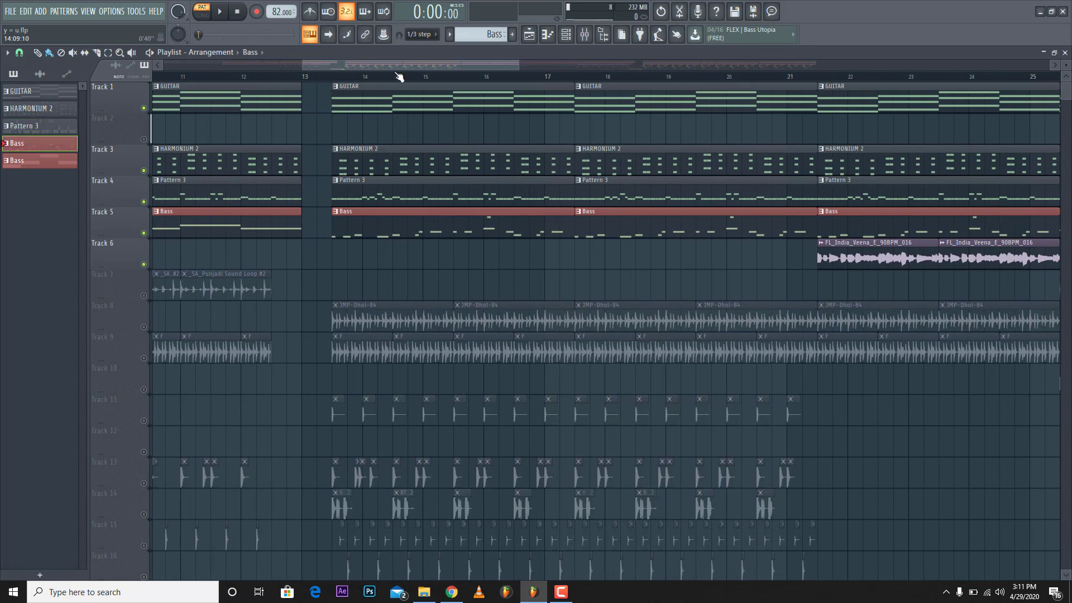
scroll(398, 77, down, 3)
double_click(401, 224)
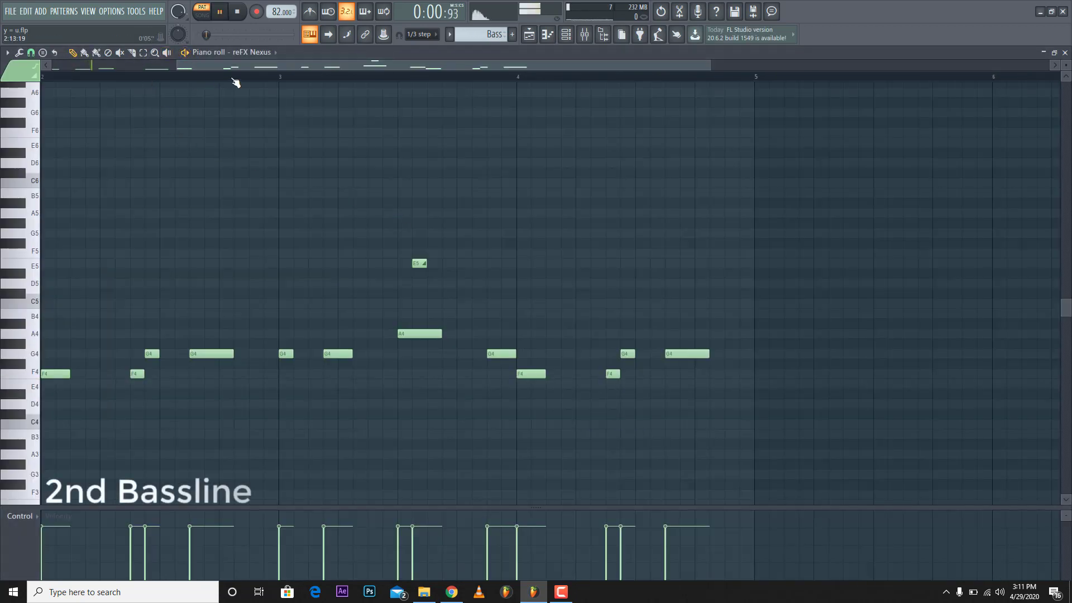
Examine the second bassline from its first bar while it plays, then stop and return to the playlist
drag(243, 69, 118, 68)
scroll(121, 79, down, 2)
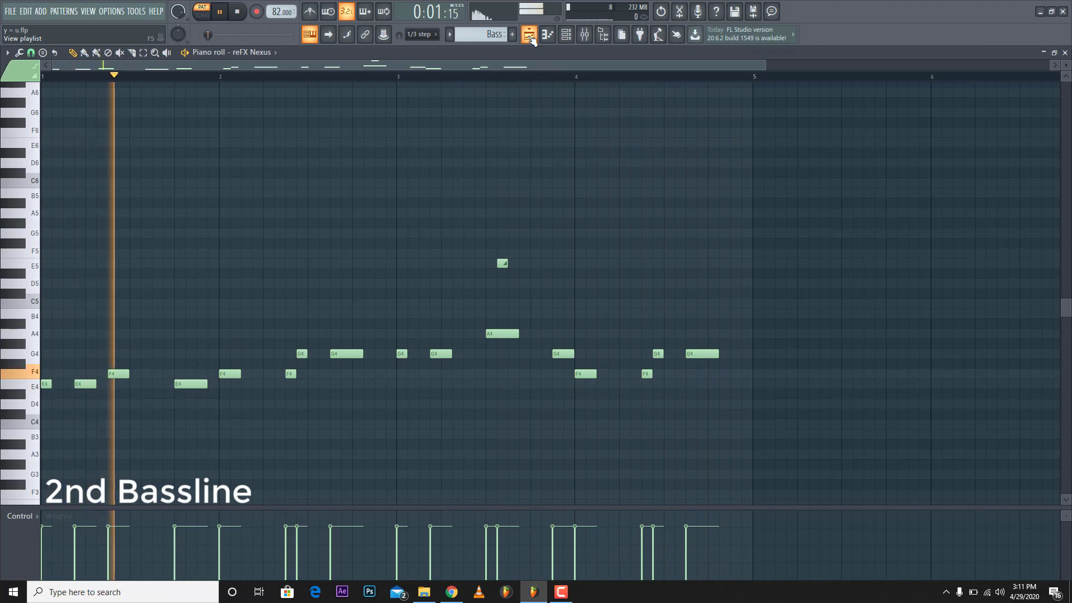
key(space)
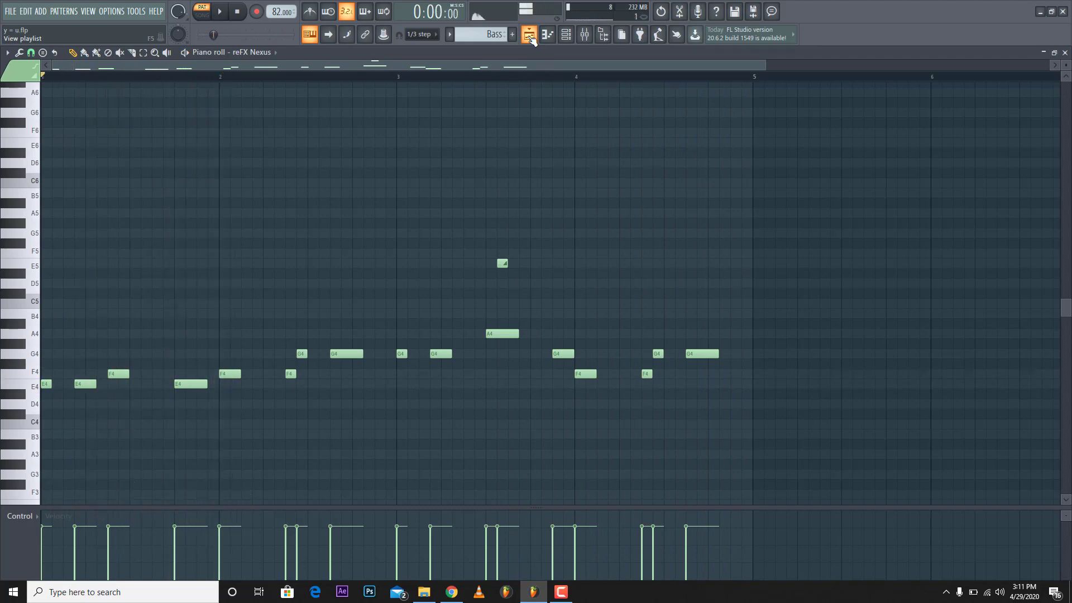
click(530, 37)
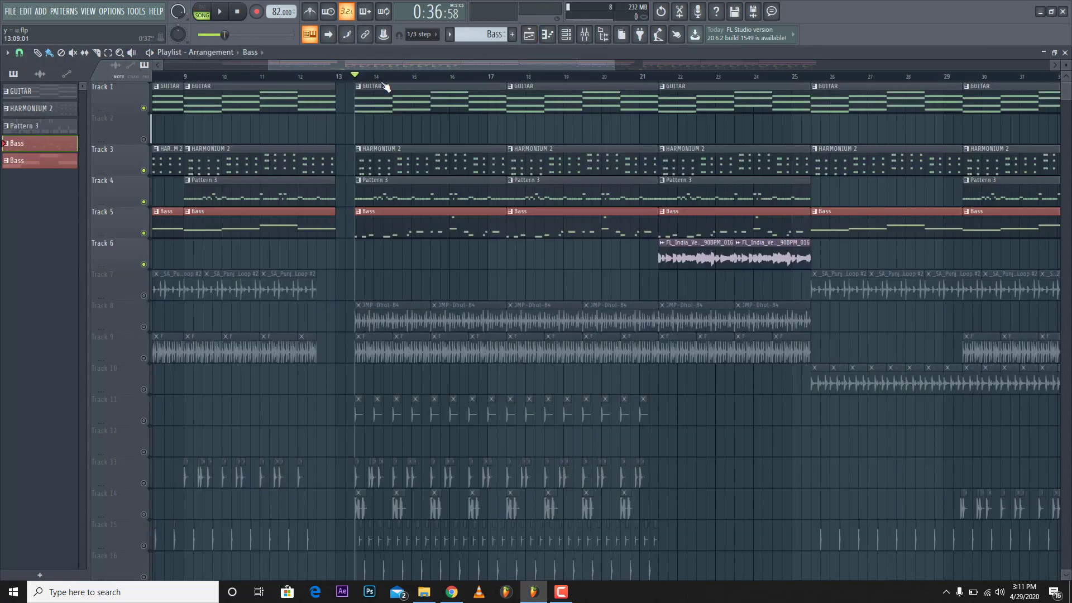
Solo Track 1 and play from just after bar 13, adding Track 3, Track 4 and Track 5 one by one
right_click(145, 108)
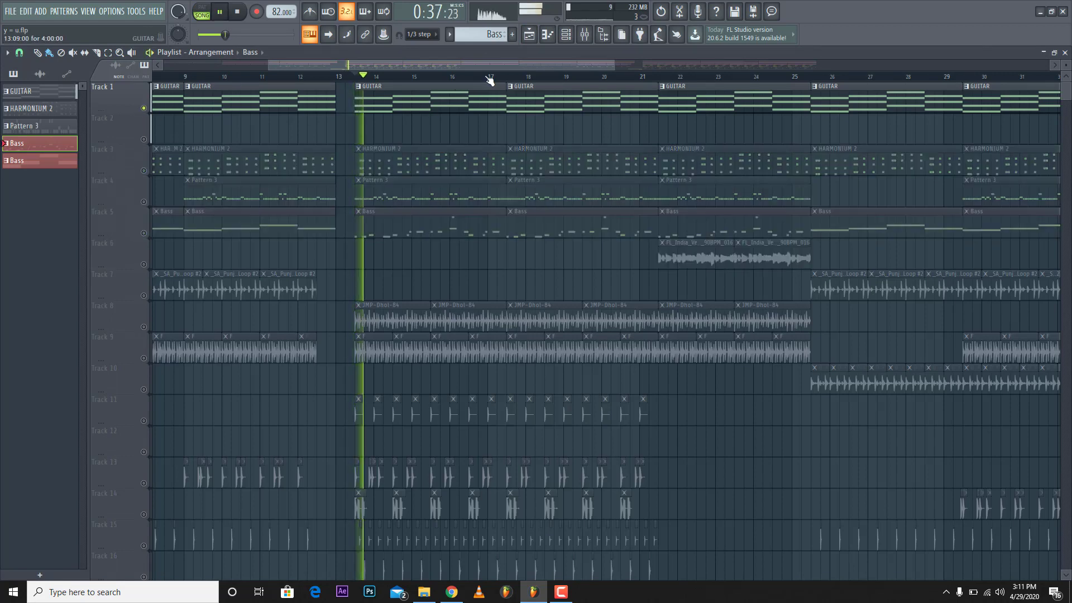
scroll(489, 80, up, 2)
click(143, 171)
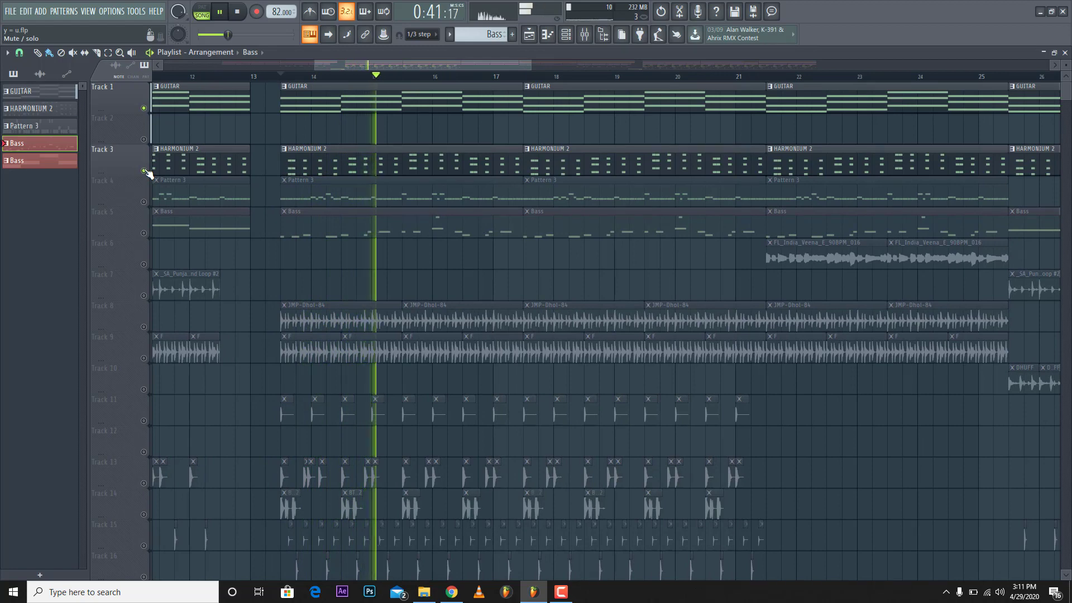
click(144, 202)
key(space)
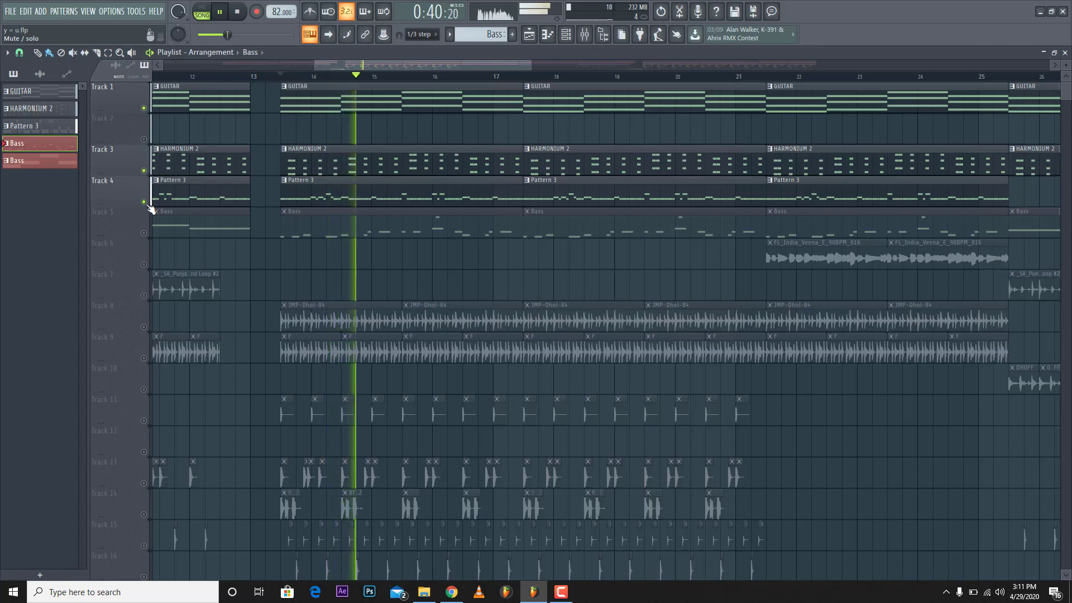
key(space)
click(145, 234)
key(space)
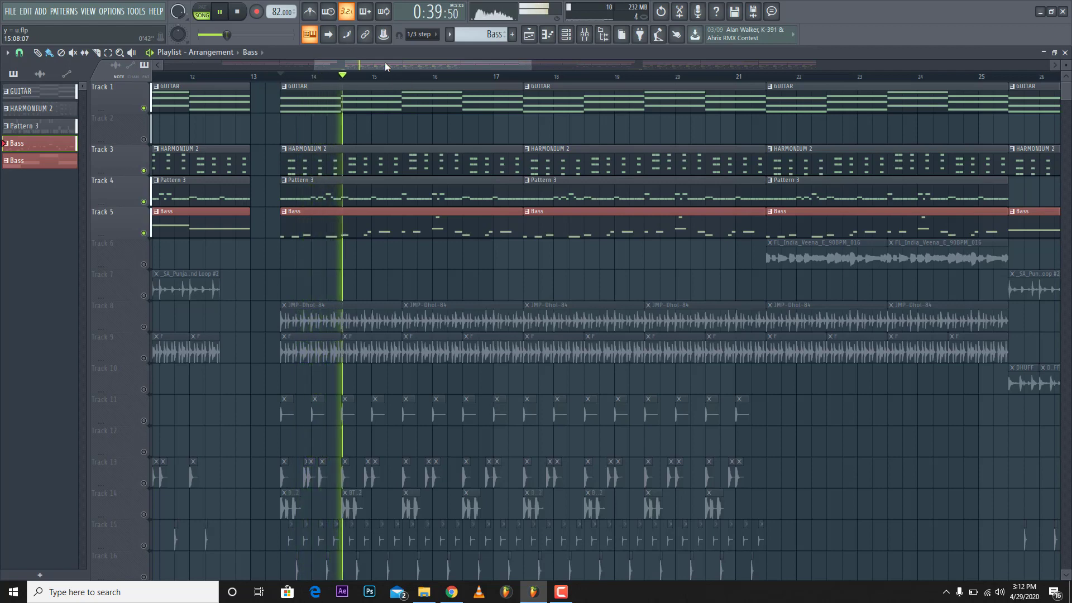
Play the four layered tracks up to bar 17, then stop and set the playback position at bar 5
scroll(408, 86, down, 1)
scroll(408, 87, down, 3)
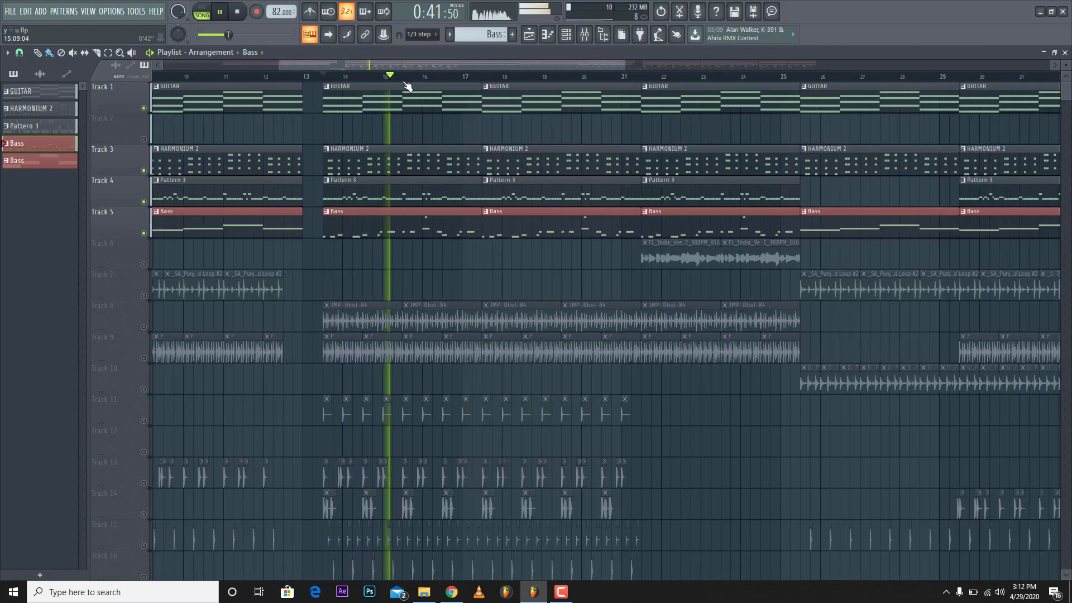
drag(403, 65, 449, 72)
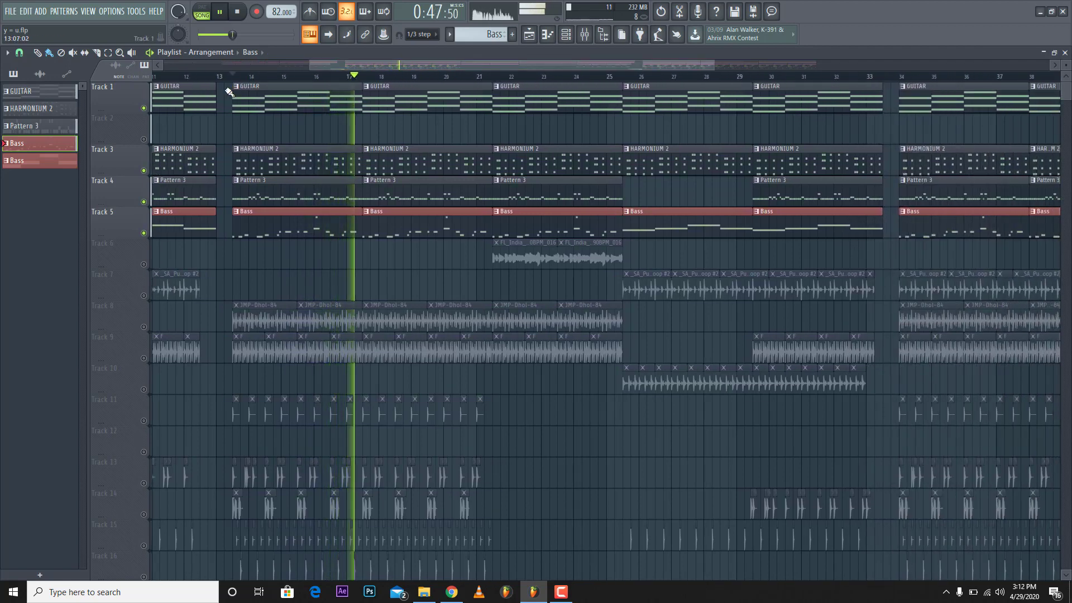
drag(370, 65, 256, 63)
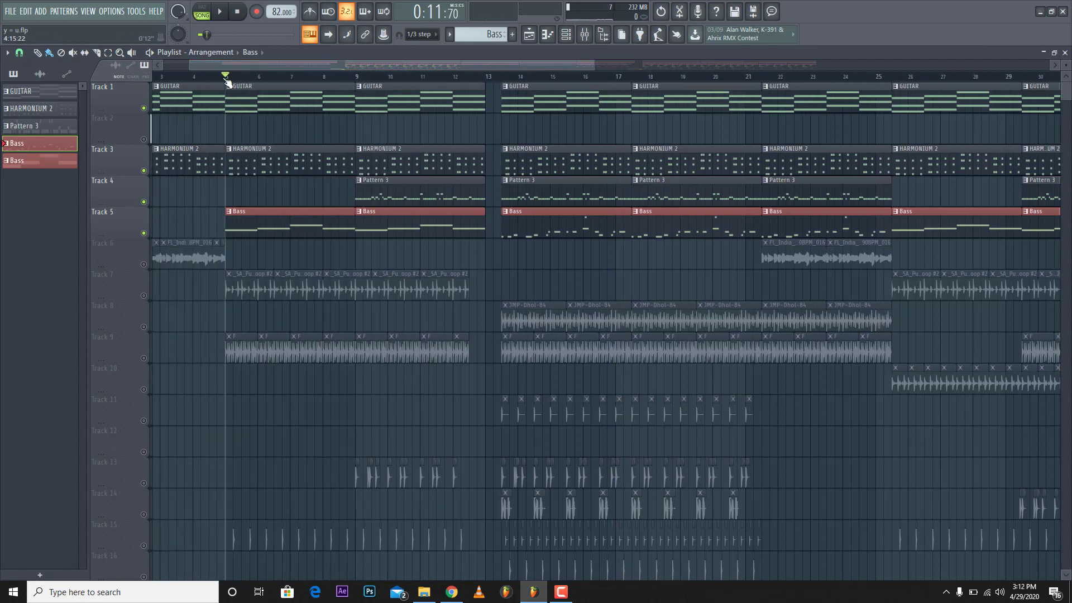
Unmute Track 6 and Track 7, then audition the _SA_Punjadi Sound Loop #2 sample in its channel settings and close them
scroll(226, 168, up, 3)
click(258, 296)
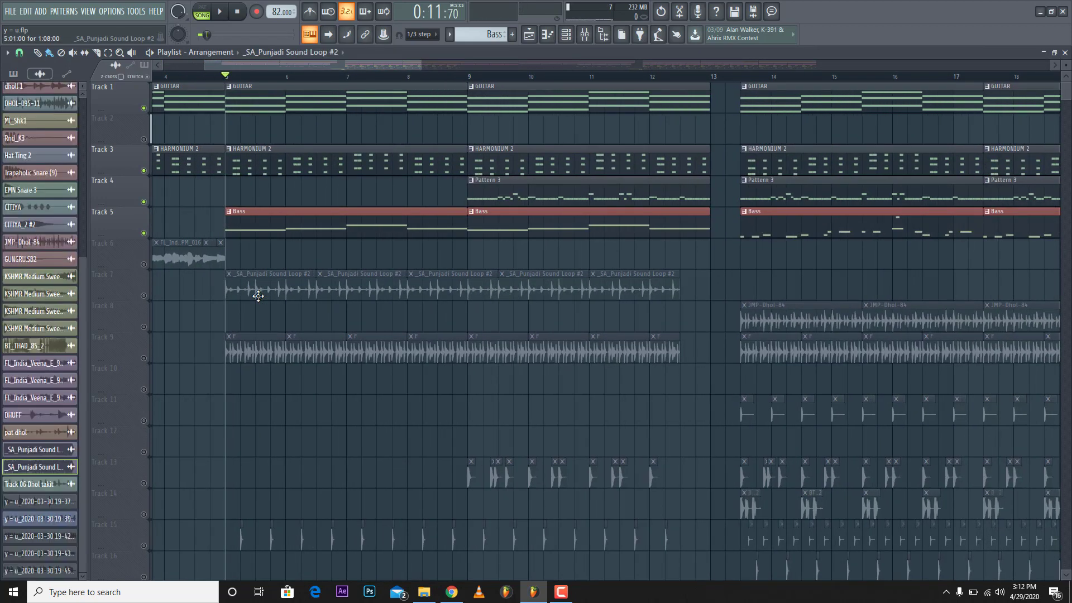
click(144, 295)
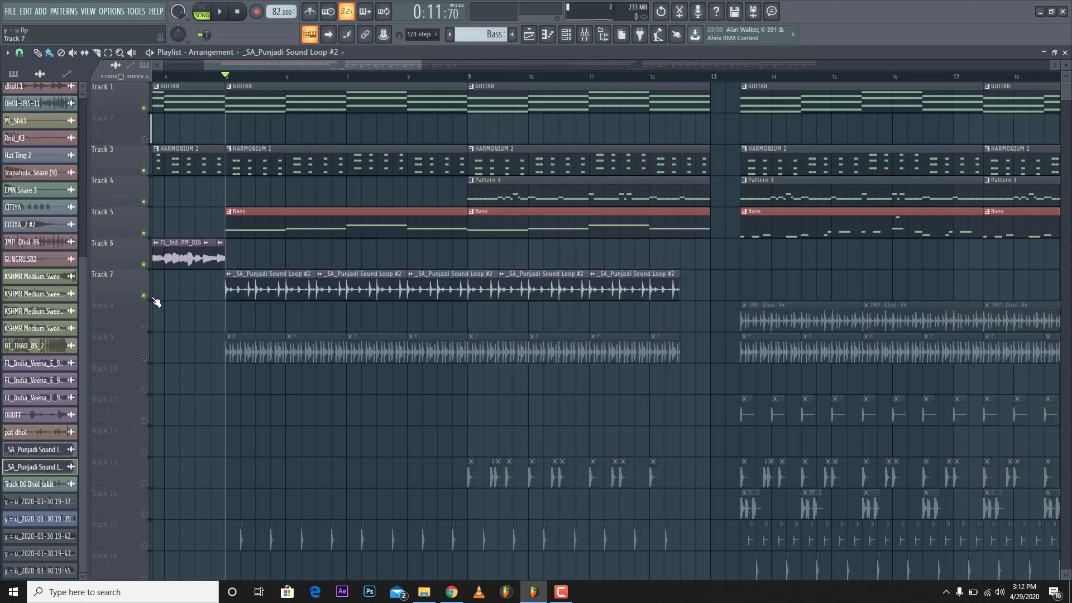
double_click(262, 286)
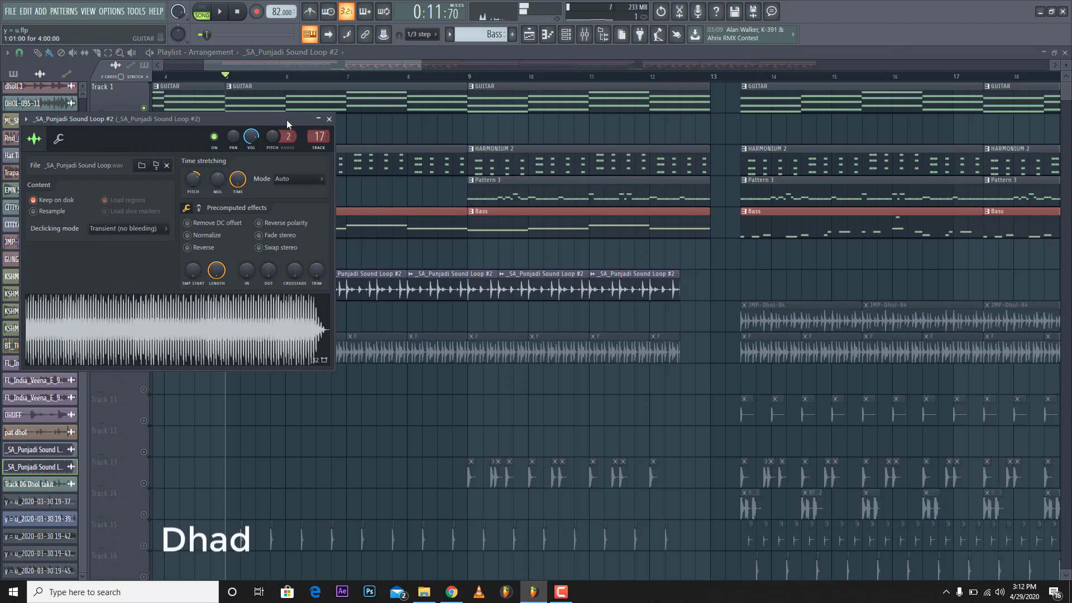
click(329, 120)
Solo Track 7 and play its dhad loop on its own from bar 5, then stop
scroll(217, 78, up, 5)
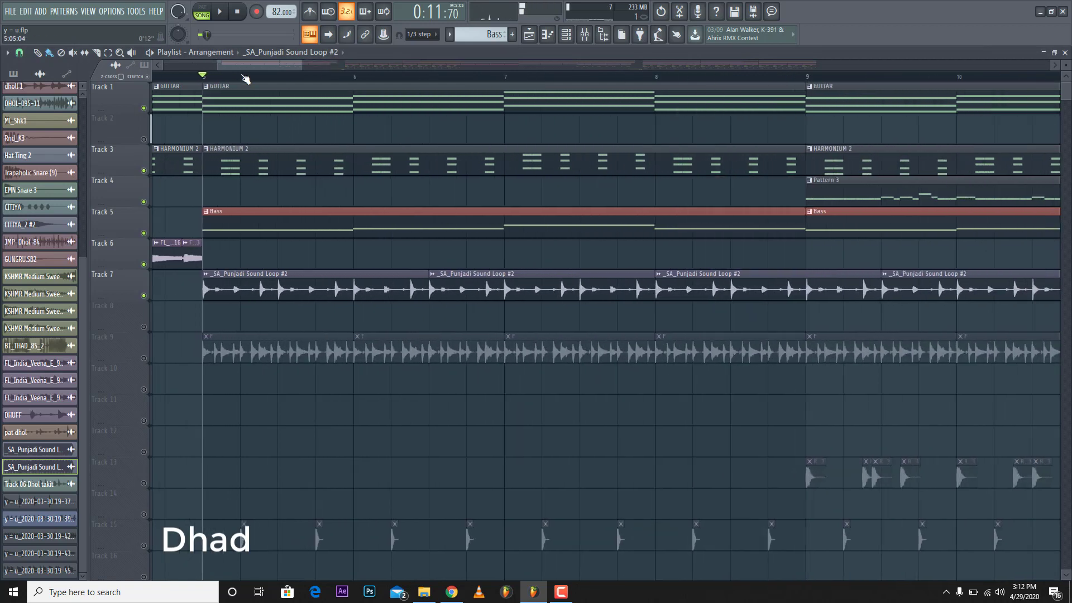
key(space)
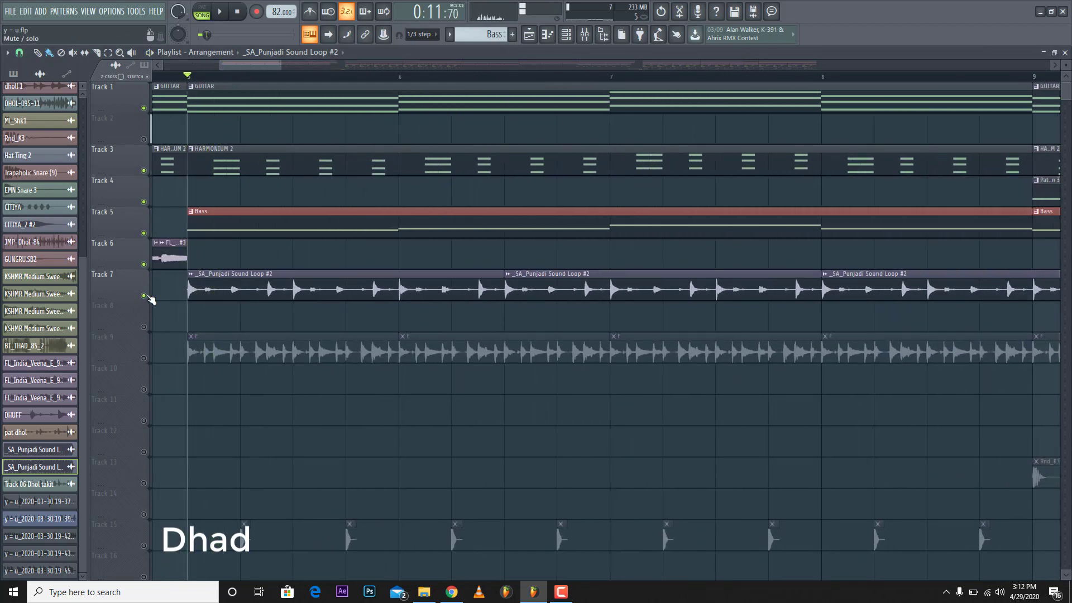
right_click(145, 297)
key(space)
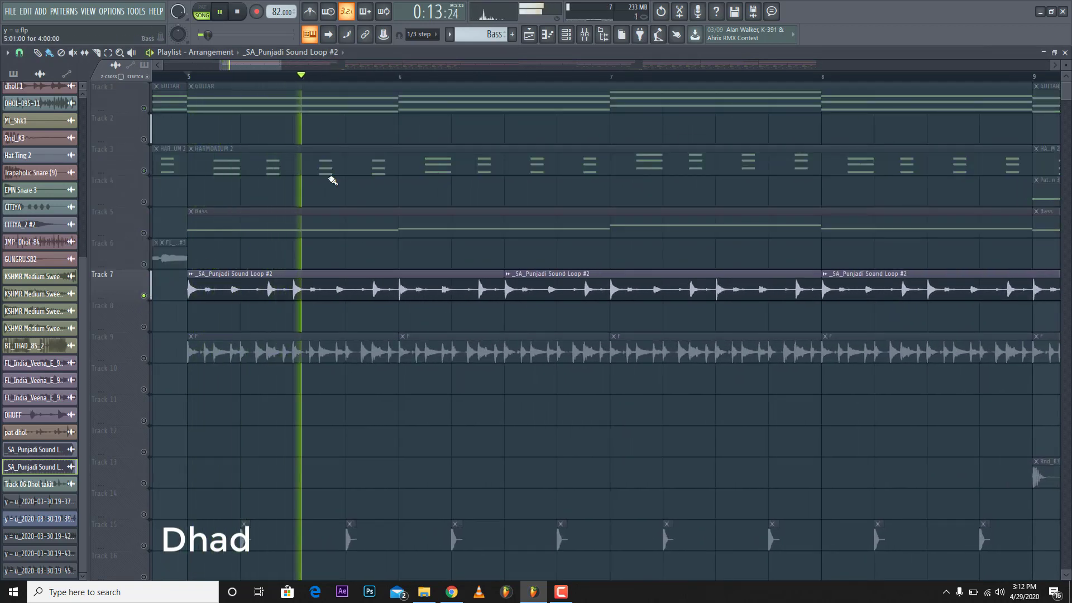
scroll(283, 83, down, 2)
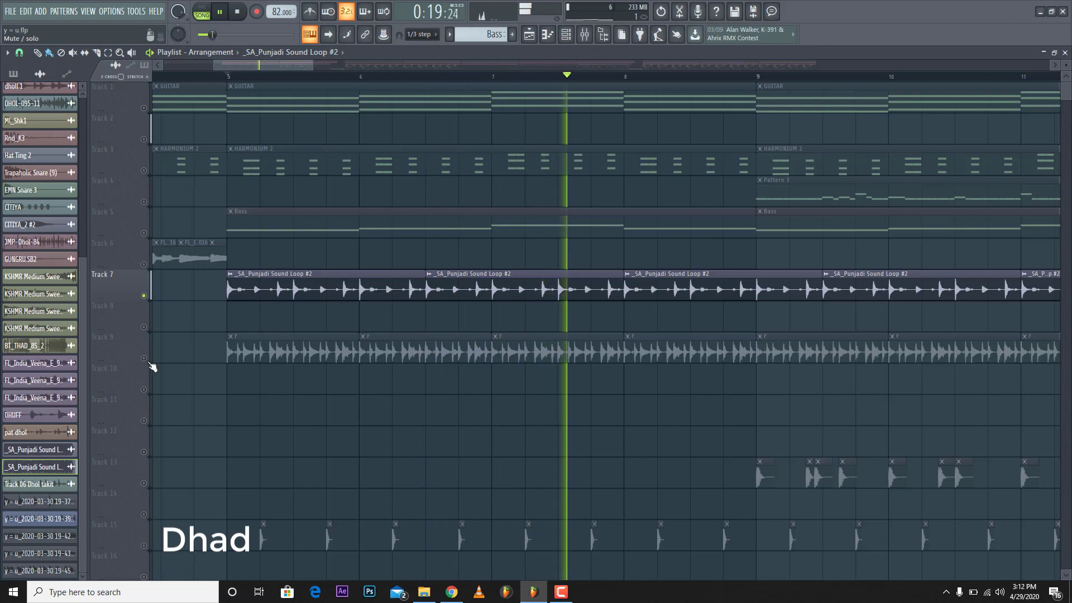
key(space)
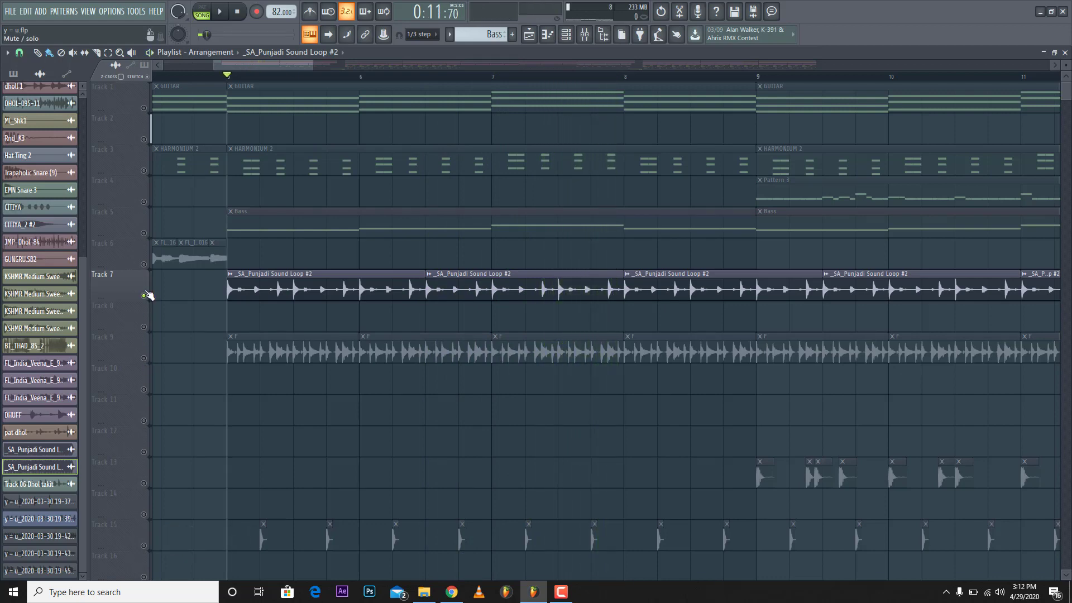
Unmute Tracks 1, 3, 4, 5 and 6 alongside Track 7 and play the mix from bar 5, then stop
click(144, 232)
click(143, 201)
click(144, 171)
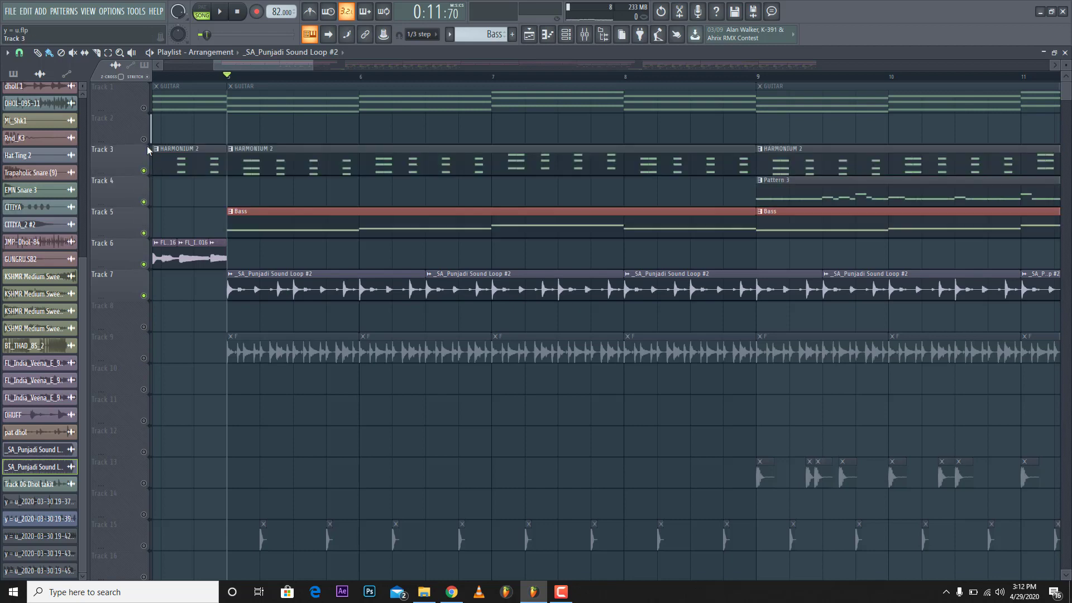
click(144, 108)
key(space)
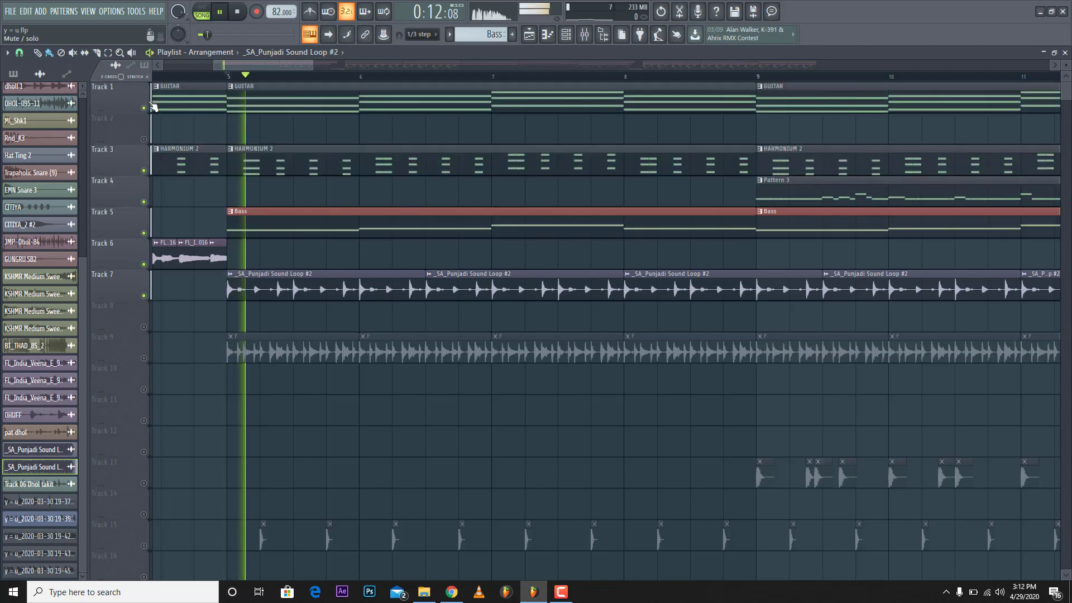
scroll(270, 78, down, 1)
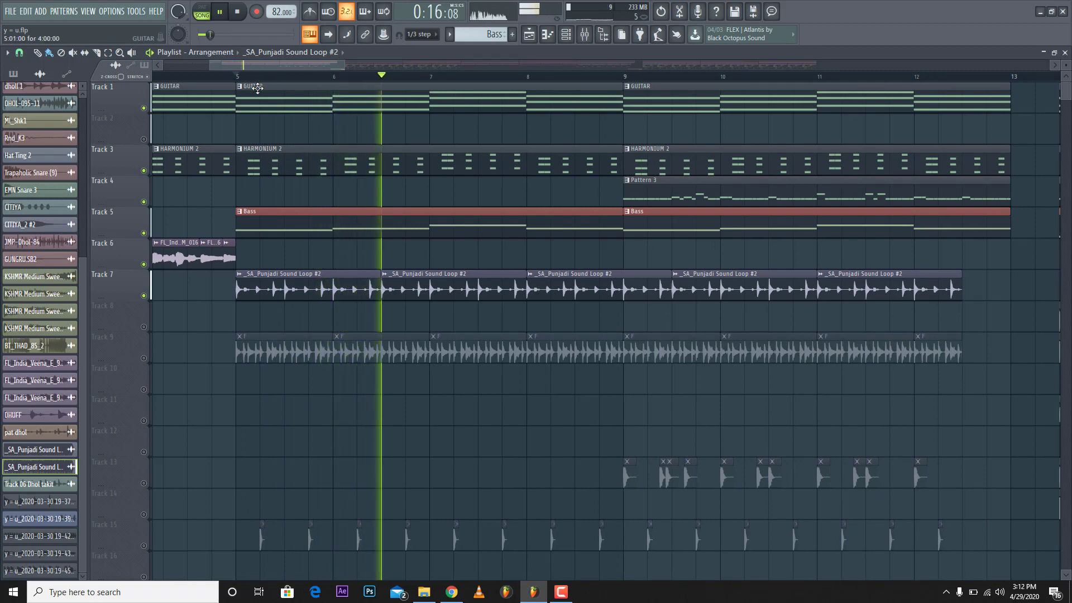
key(space)
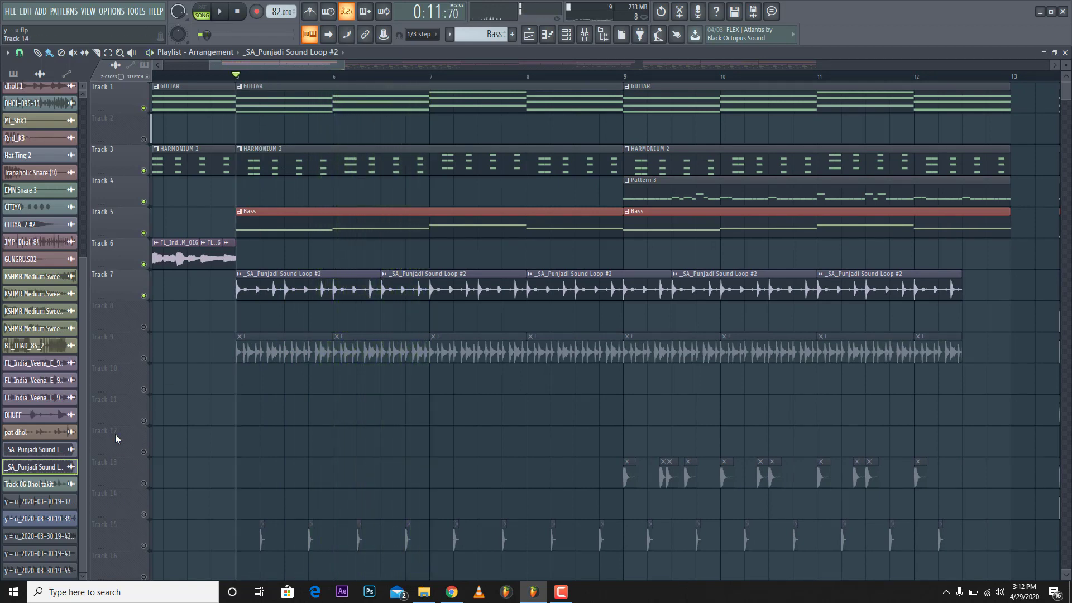
Unmute Track 9 and audition the dholak sample of its F clip in the channel settings, then close them
click(144, 358)
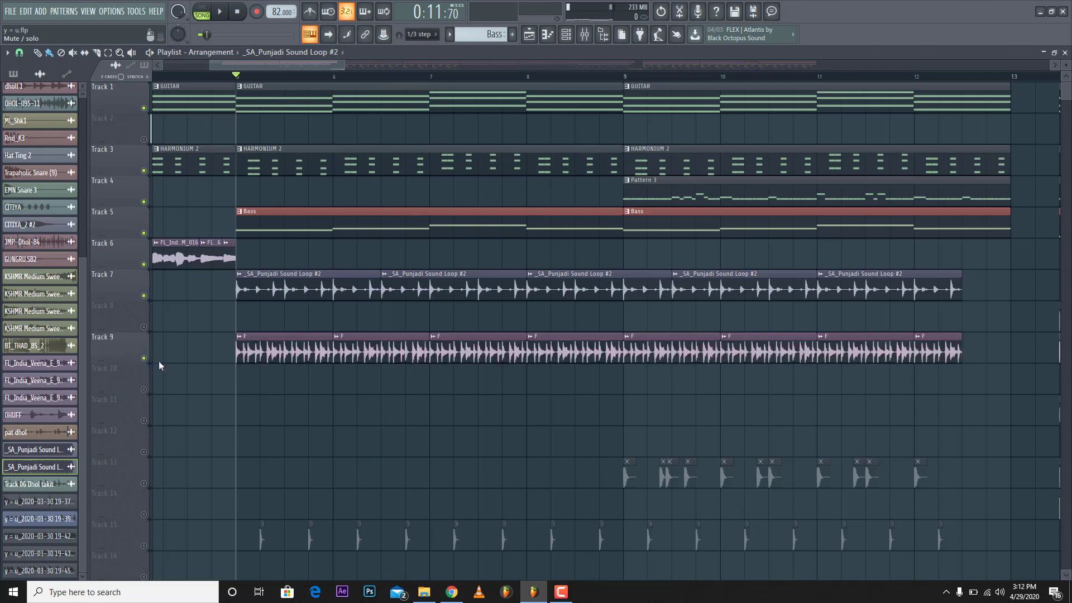
double_click(255, 354)
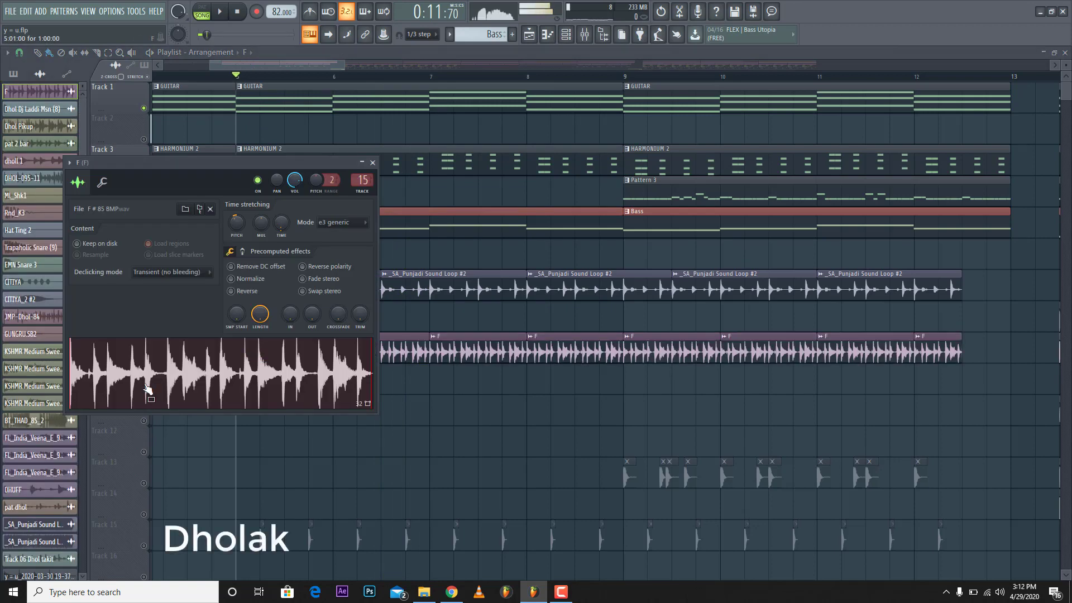
click(373, 164)
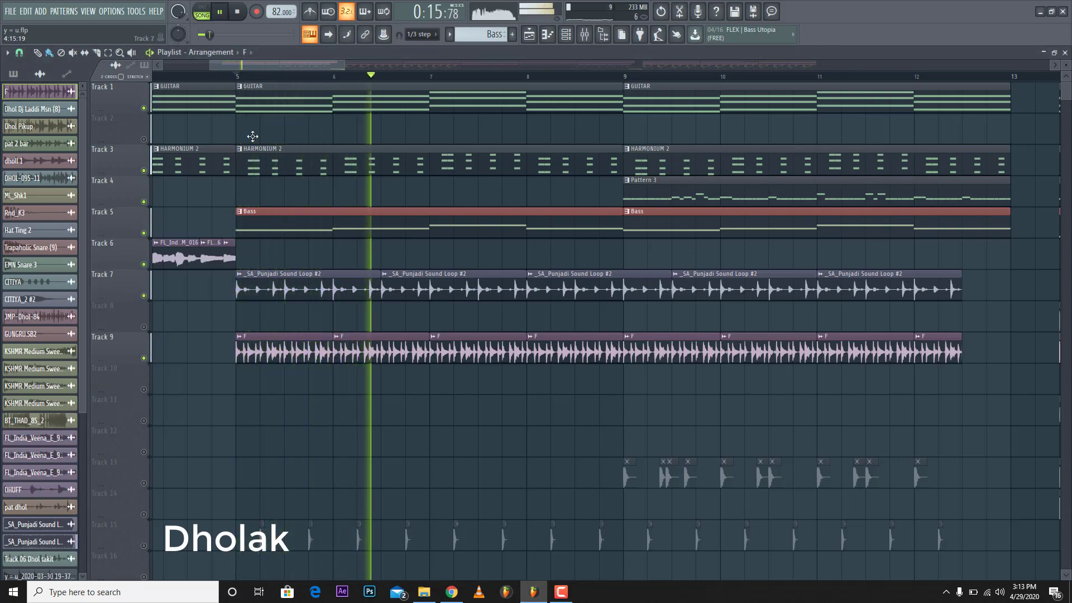
Play the arrangement from bar 5 with the dholak on Track 9 included, then stop
scroll(276, 76, down, 5)
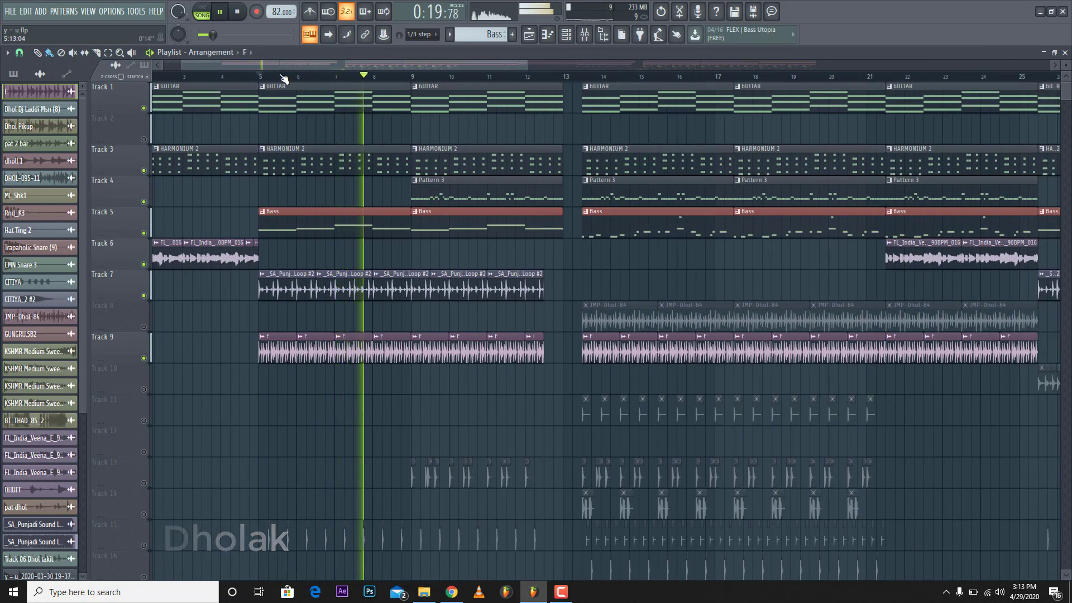
key(space)
scroll(279, 77, up, 5)
Unmute Track 15, open its Trapaholic Snare (9) clip and locate the sample in the browser, then close both windows
scroll(169, 403, down, 5)
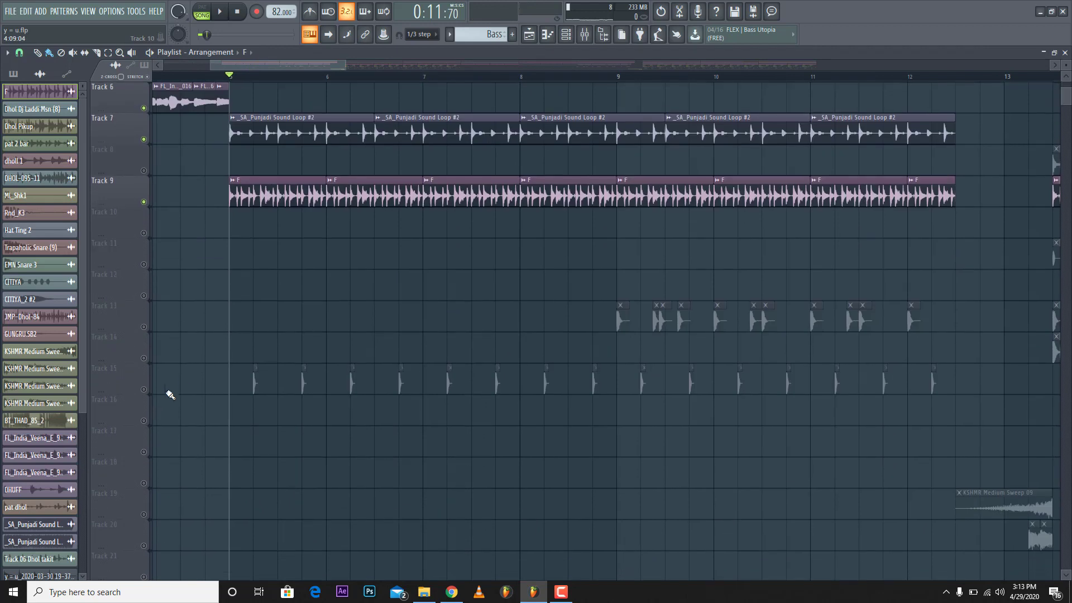
double_click(255, 389)
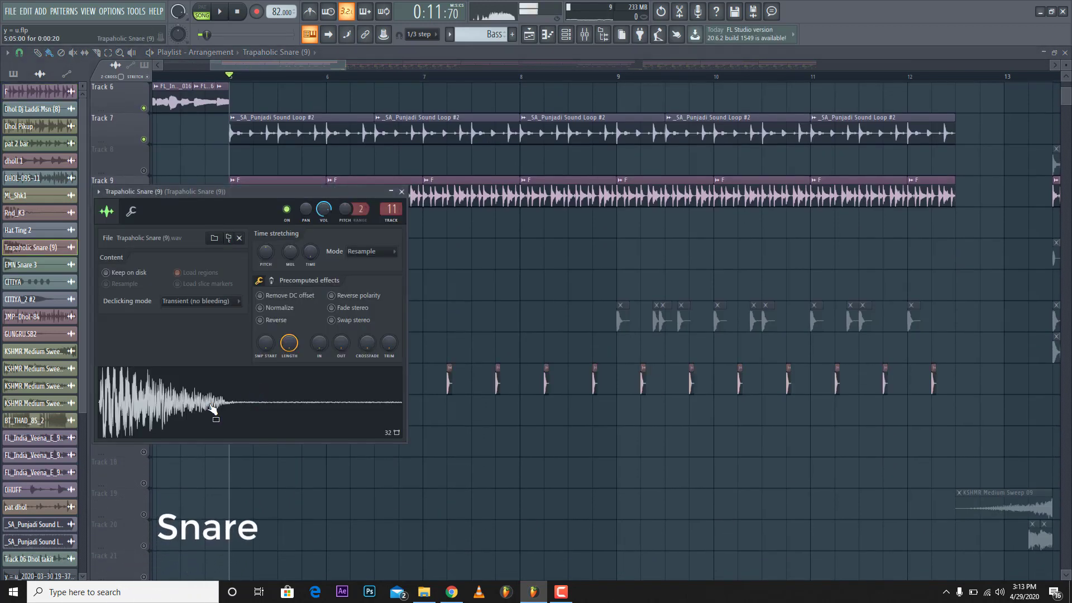
click(229, 240)
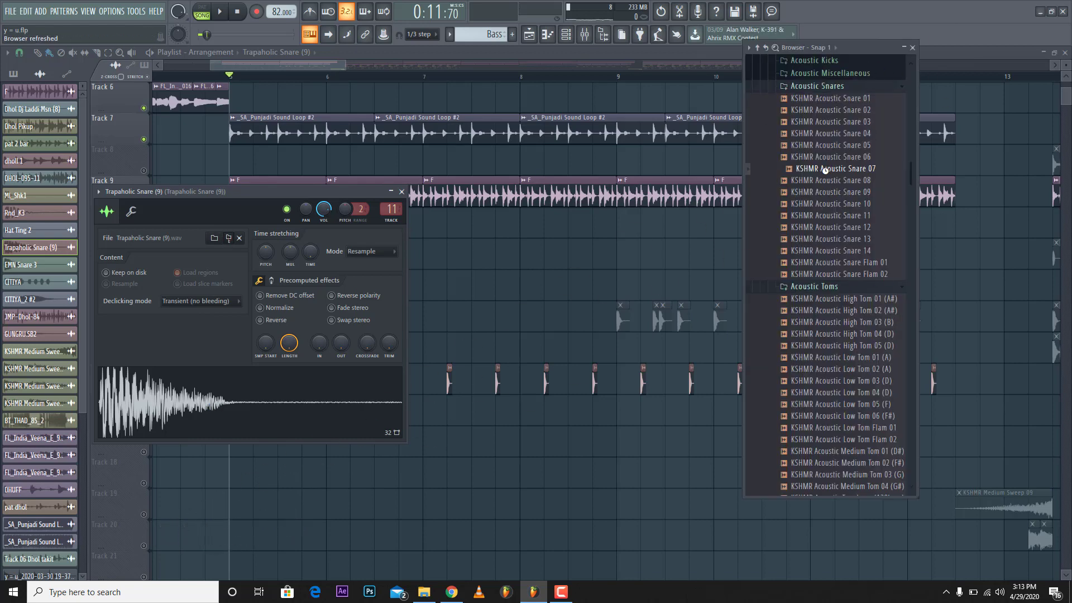
scroll(824, 297, down, 6)
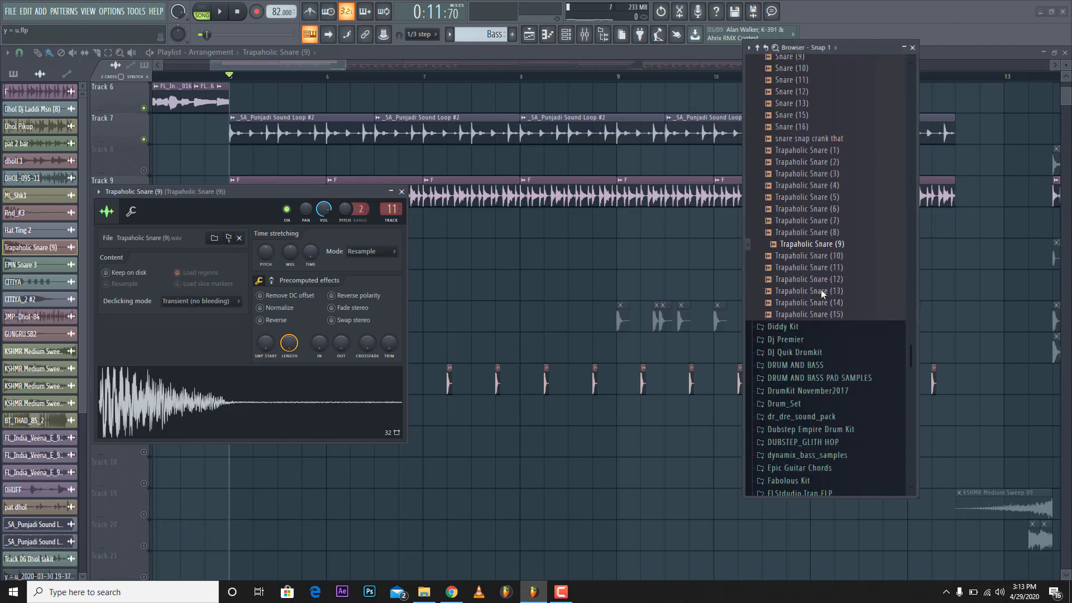
scroll(824, 254, up, 14)
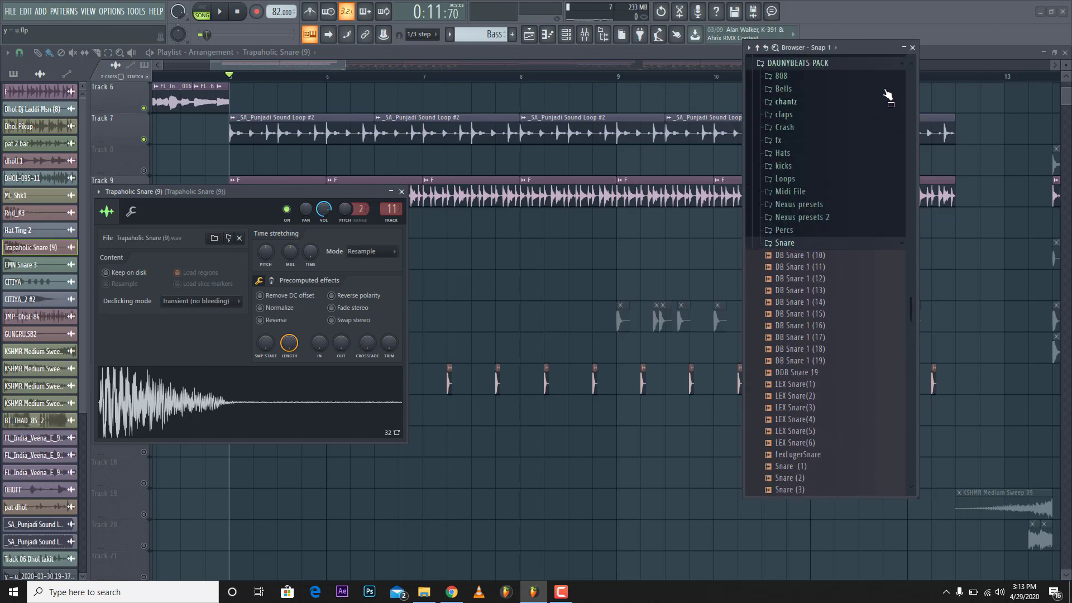
click(913, 48)
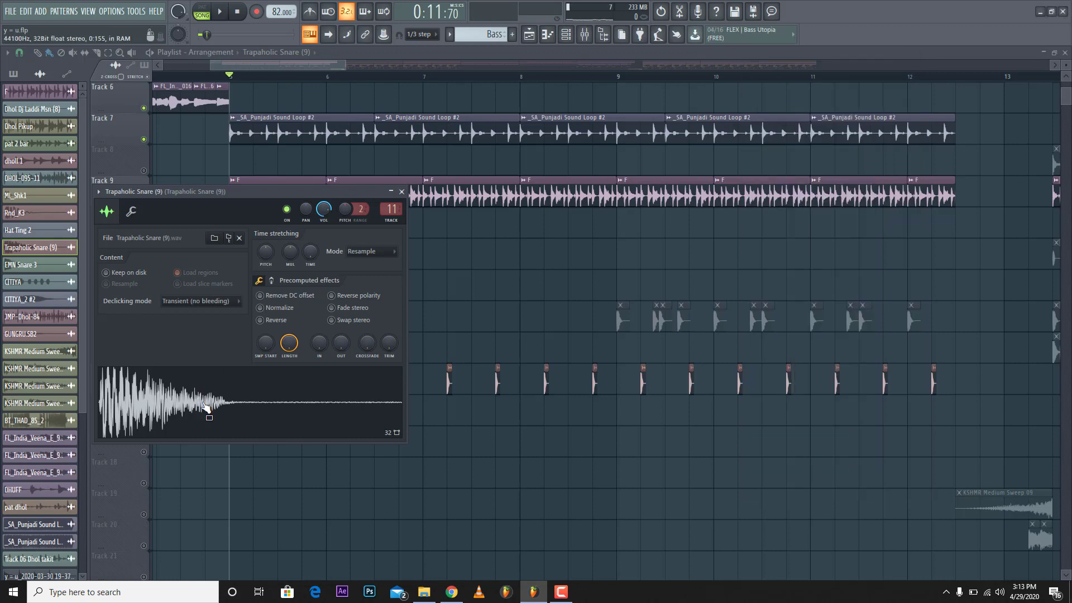
click(403, 192)
Play the arrangement from bar 5 with the snare on Track 15 layered in, then stop
scroll(329, 262, down, 1)
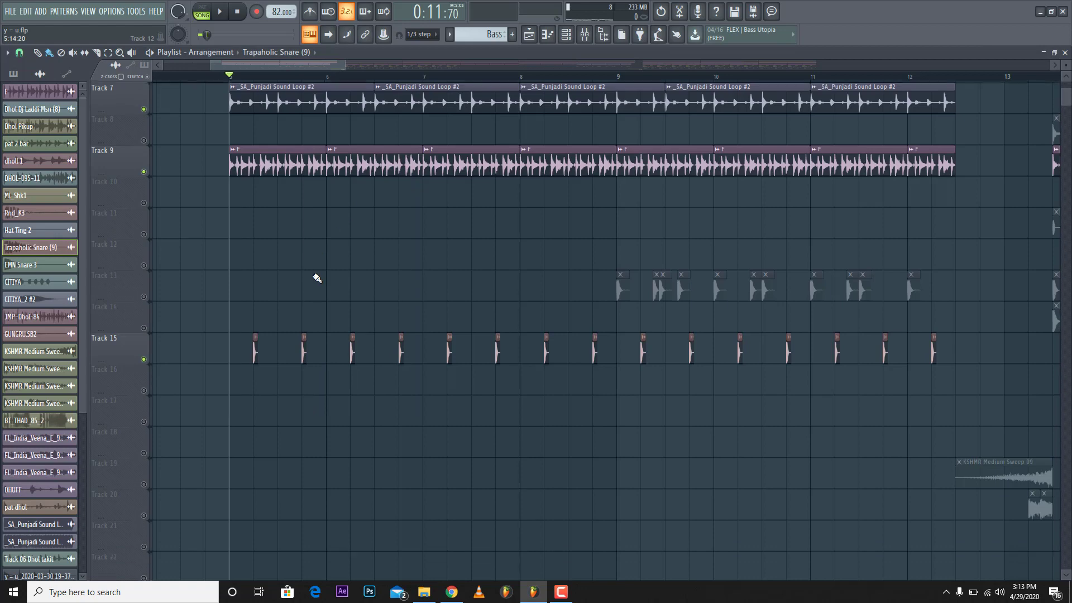
key(space)
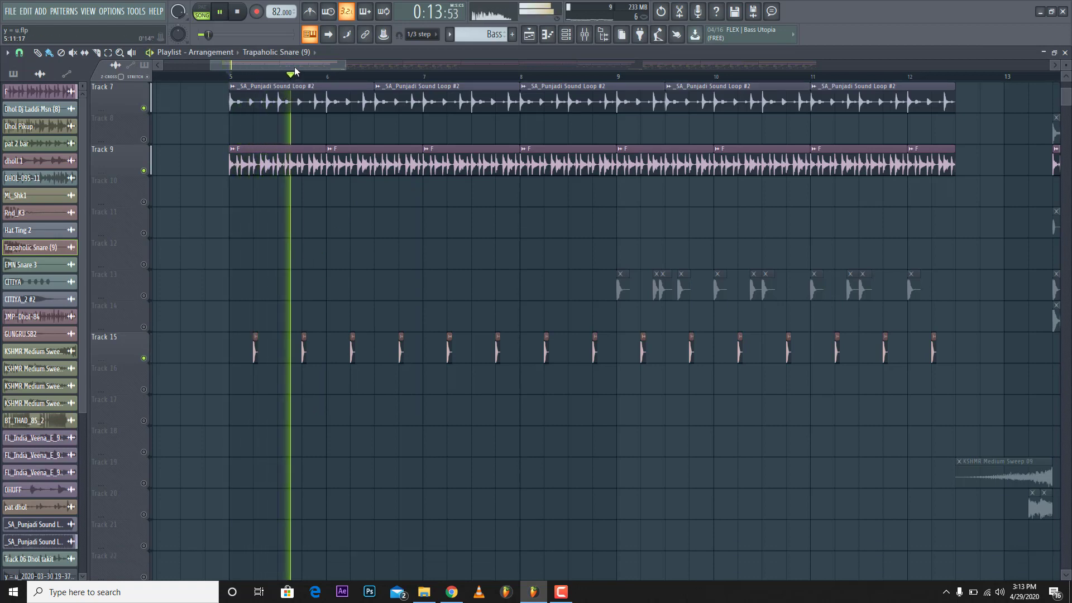
scroll(305, 218, up, 6)
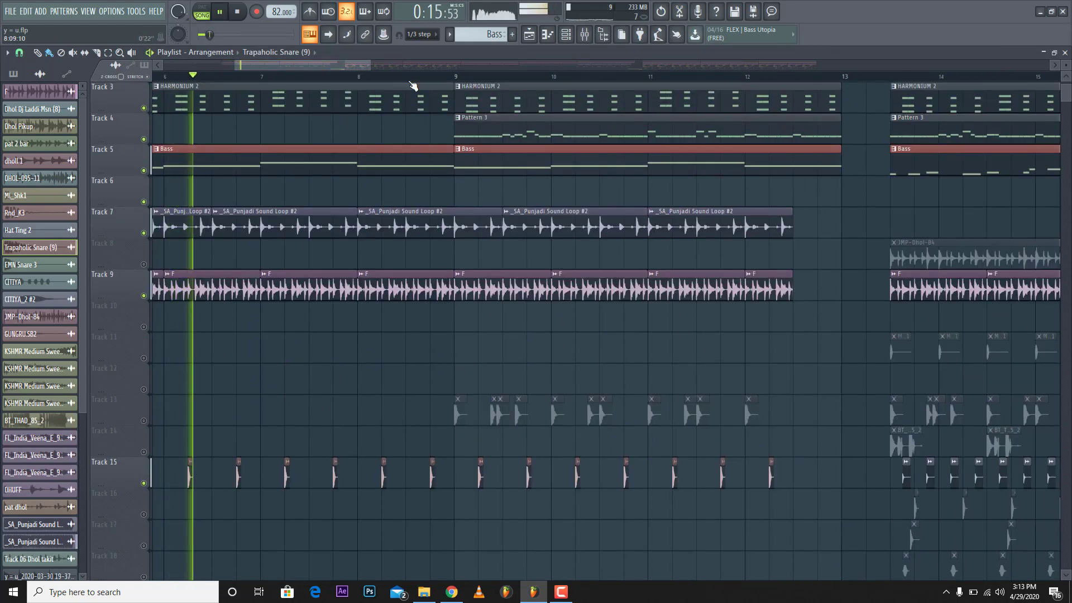
ctrl+scroll(344, 401, down, 2)
scroll(490, 303, down, 1)
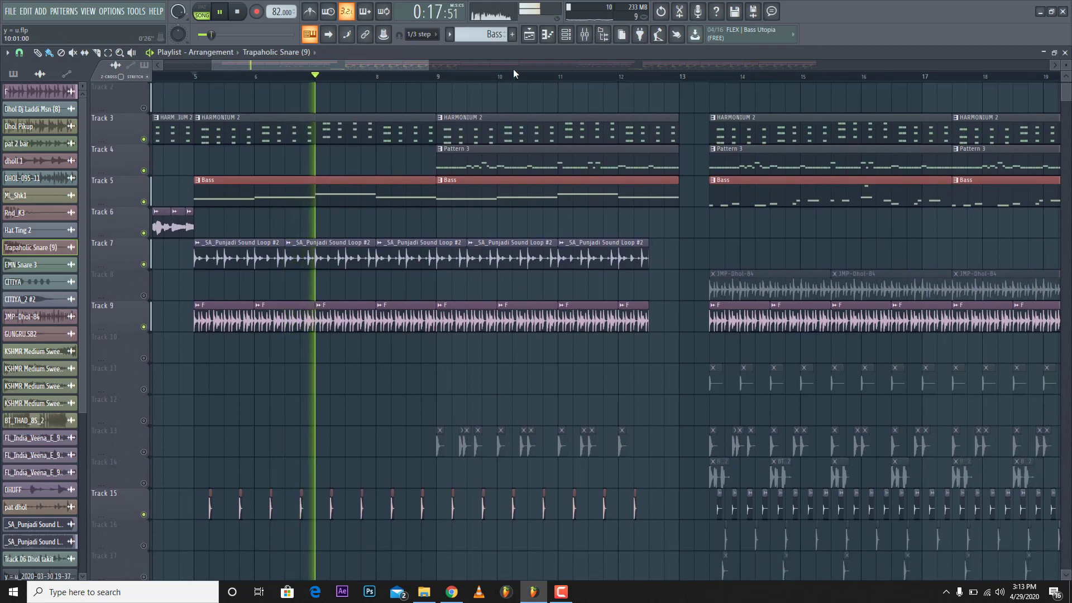
scroll(510, 71, up, 2)
key(space)
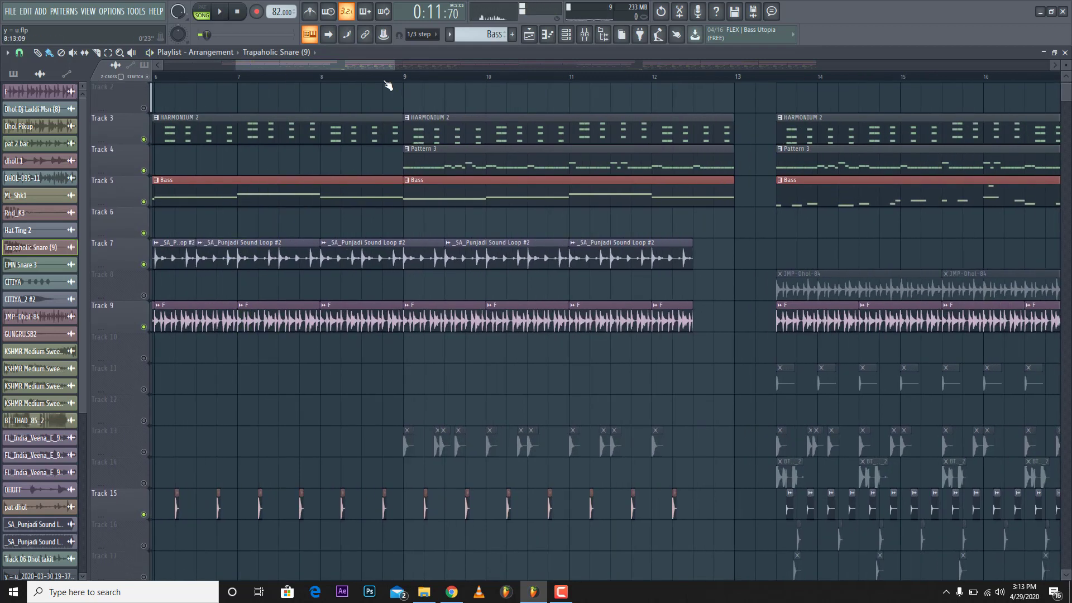
Check the Rnd_K3 kick clip's channel settings on Track 13, close them, and unmute the track
double_click(409, 437)
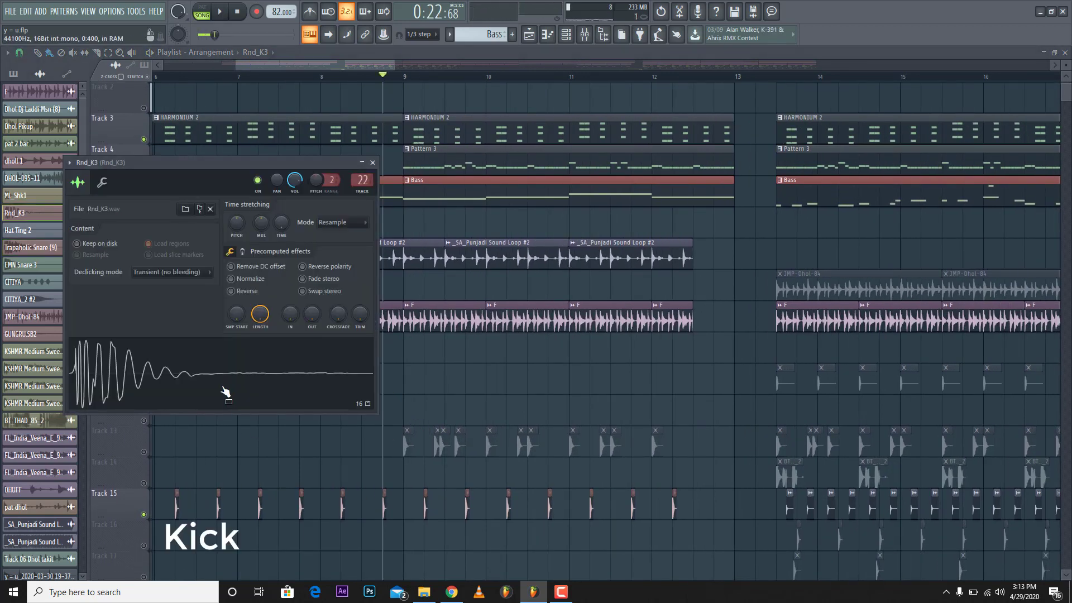
click(372, 163)
click(144, 452)
Play the arrangement from just before bar 9 with the kick on Track 13 layered in, then stop
key(space)
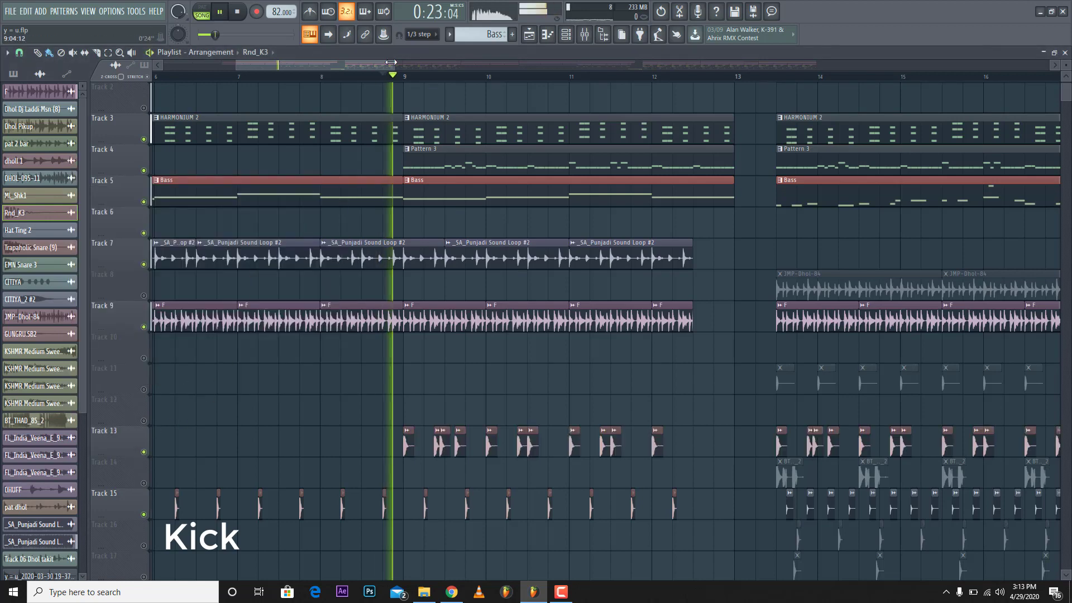
drag(356, 65, 409, 77)
scroll(409, 77, down, 2)
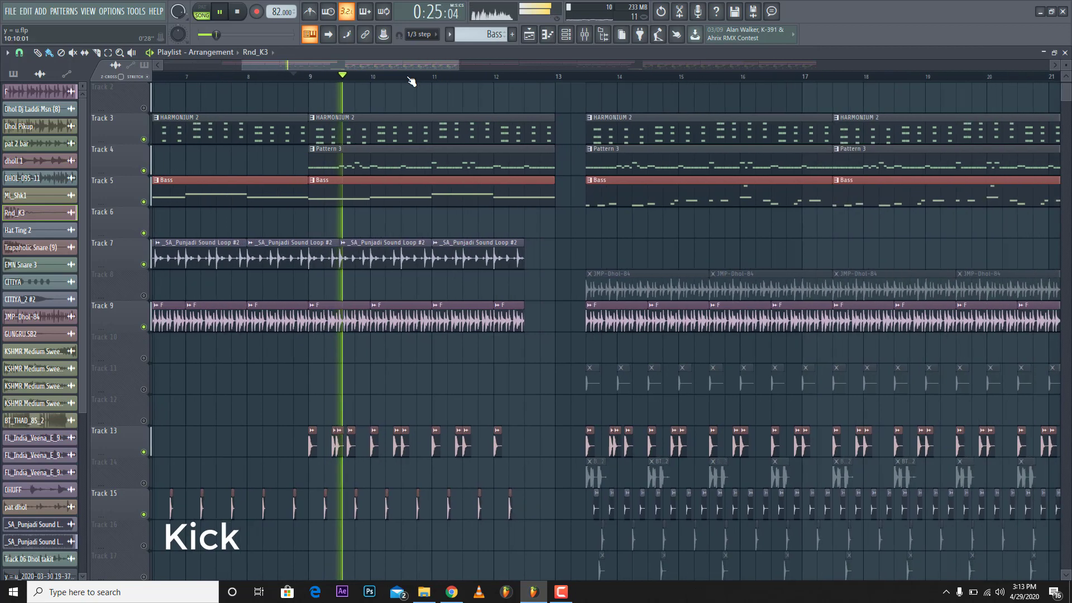
scroll(437, 207, down, 6)
scroll(440, 210, down, 3)
scroll(503, 149, up, 10)
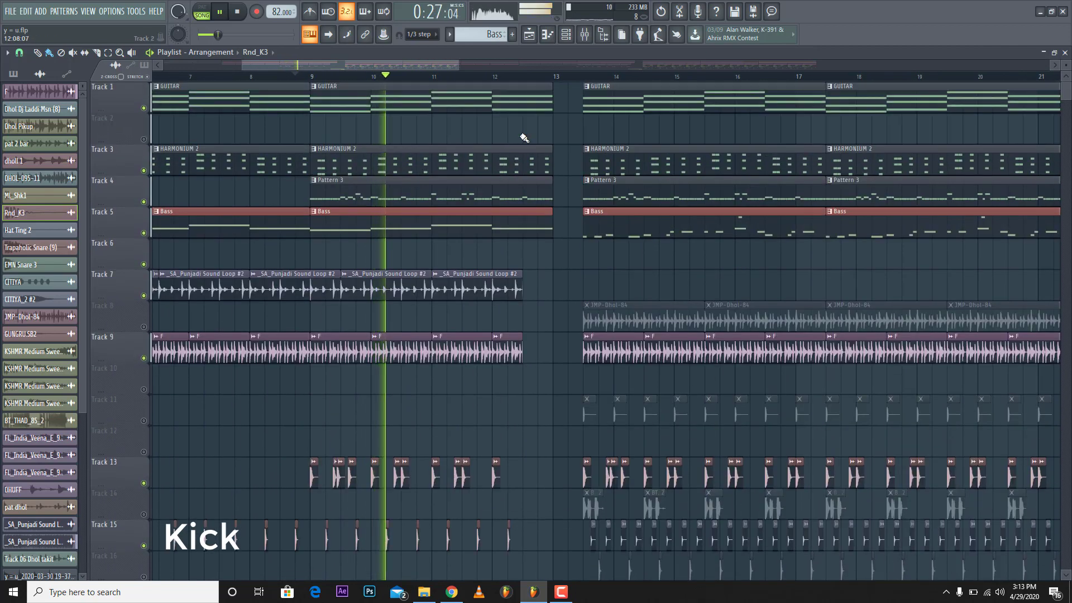
scroll(634, 78, up, 2)
Unmute Track 8 and audition its JMP-Dhol-84 dhol sample in the channel settings, then close them
drag(378, 65, 420, 66)
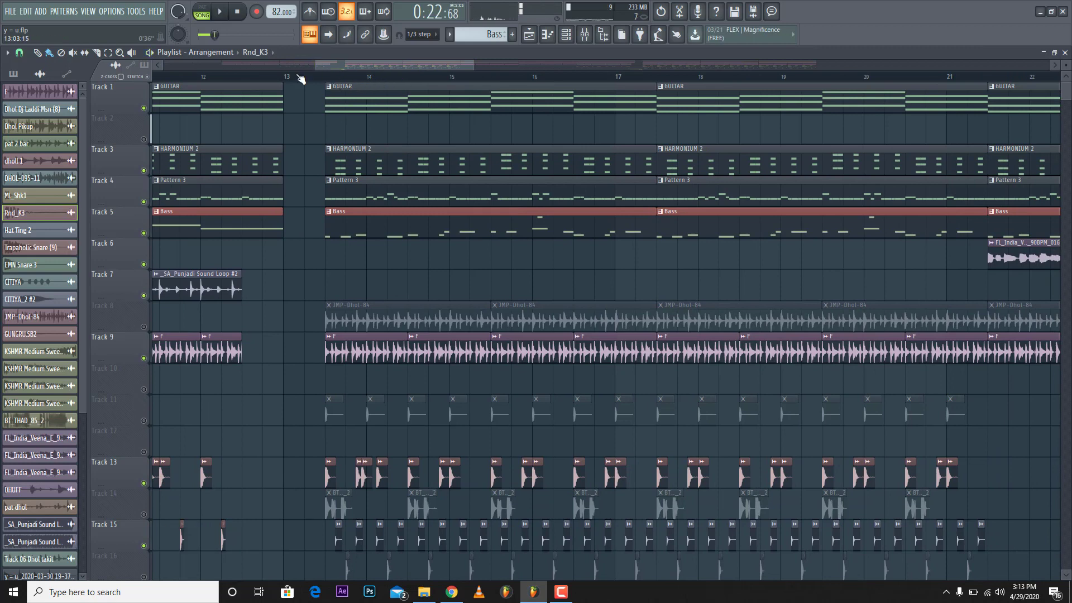
click(144, 327)
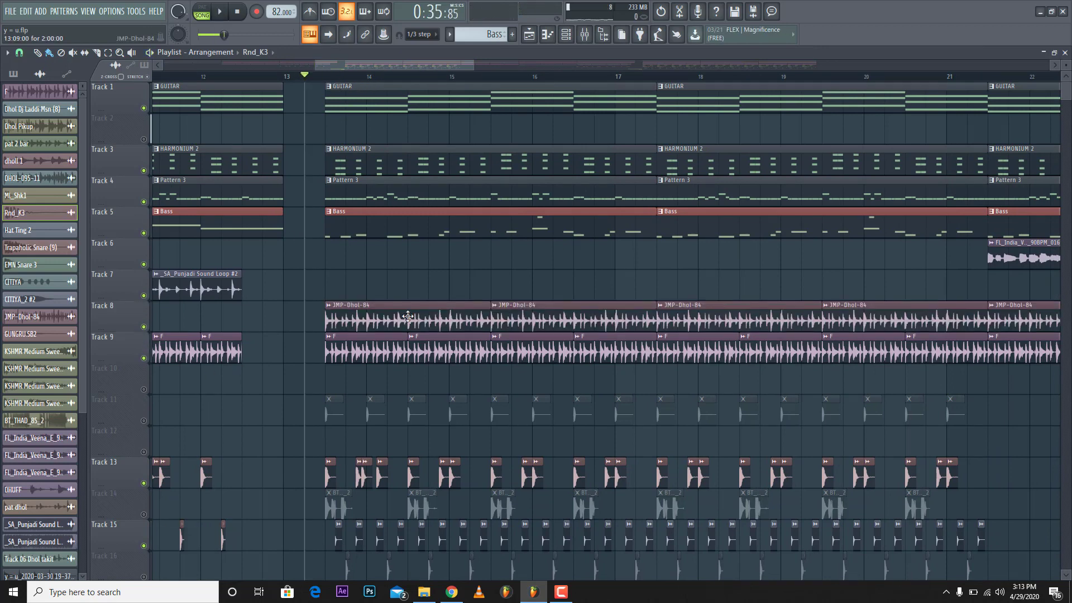
double_click(408, 319)
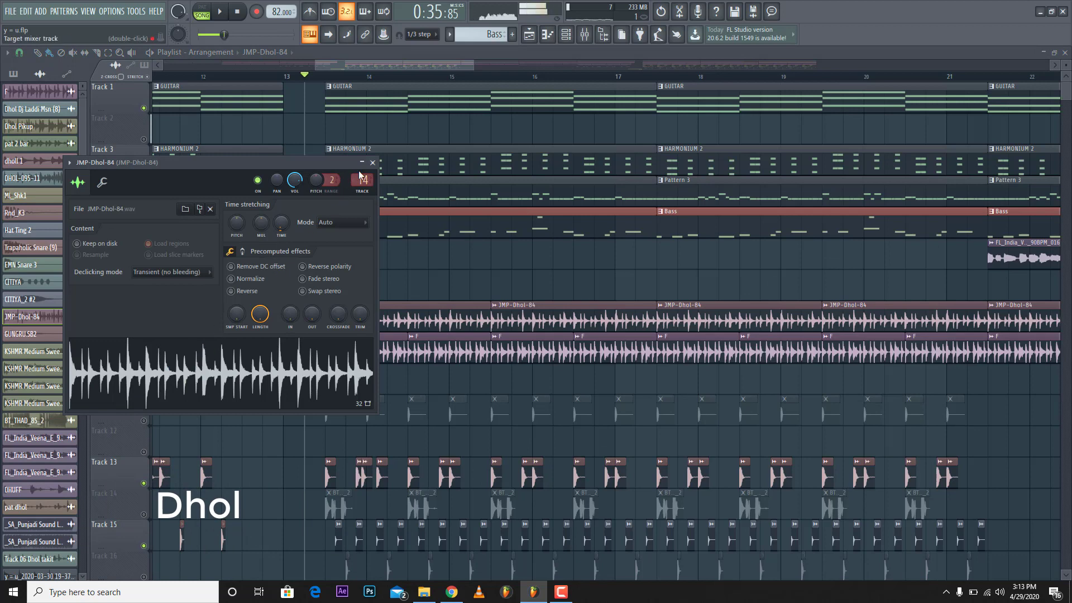
click(373, 164)
key(space)
key(space)
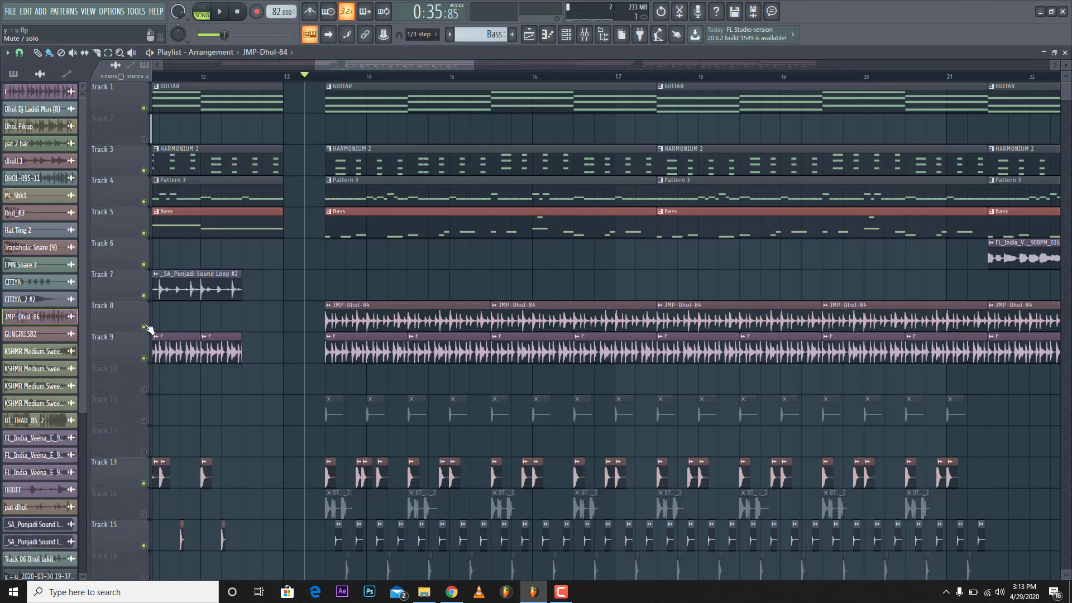
Mute Tracks 8, 13 and 15, briefly playing the section after bar 13 between the changes
click(144, 327)
key(space)
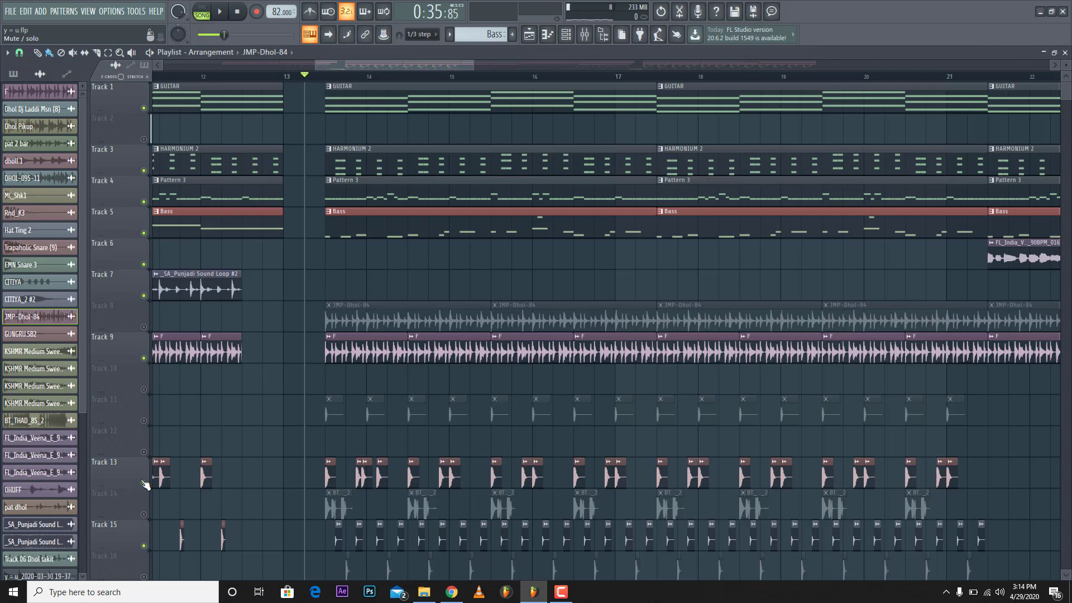
click(144, 483)
key(space)
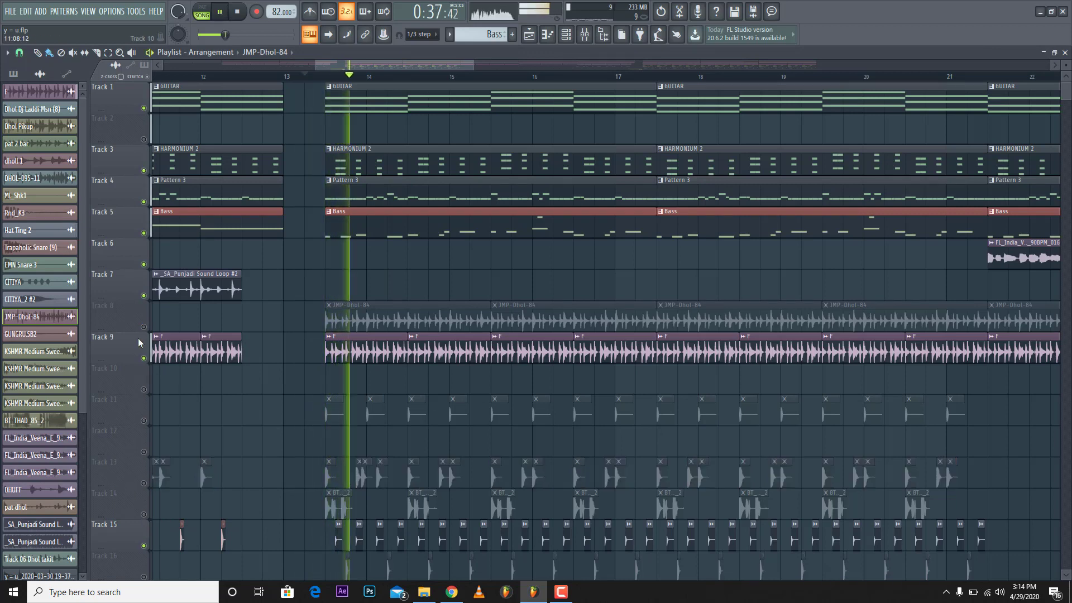
scroll(214, 529, down, 3)
key(space)
key(space)
click(144, 451)
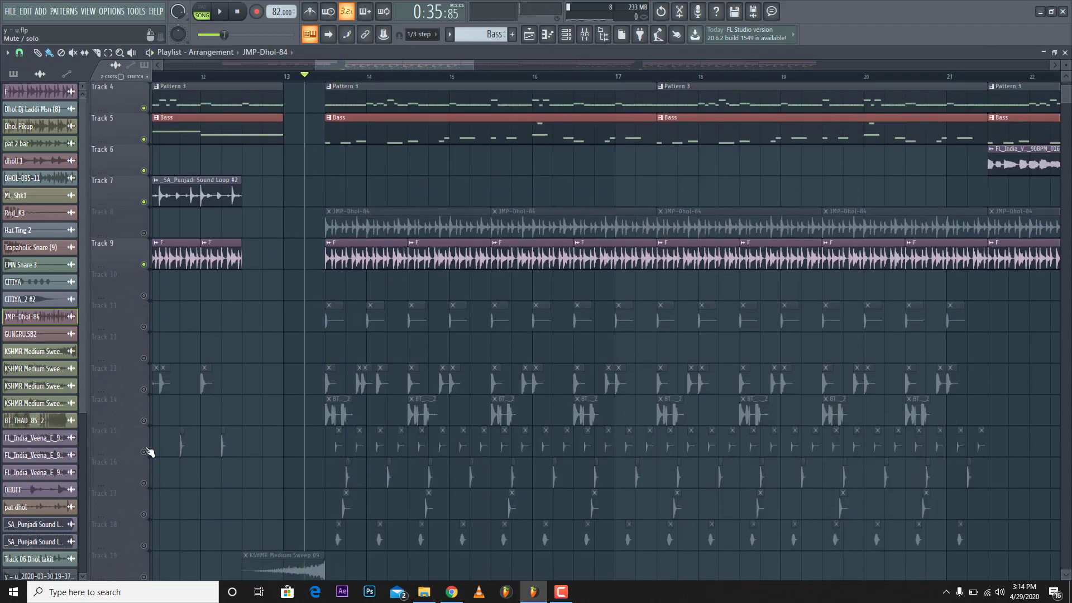
Play the section from just after bar 13 without the dhol, kick and hats, then stop
key(space)
scroll(235, 407, up, 3)
scroll(428, 81, up, 3)
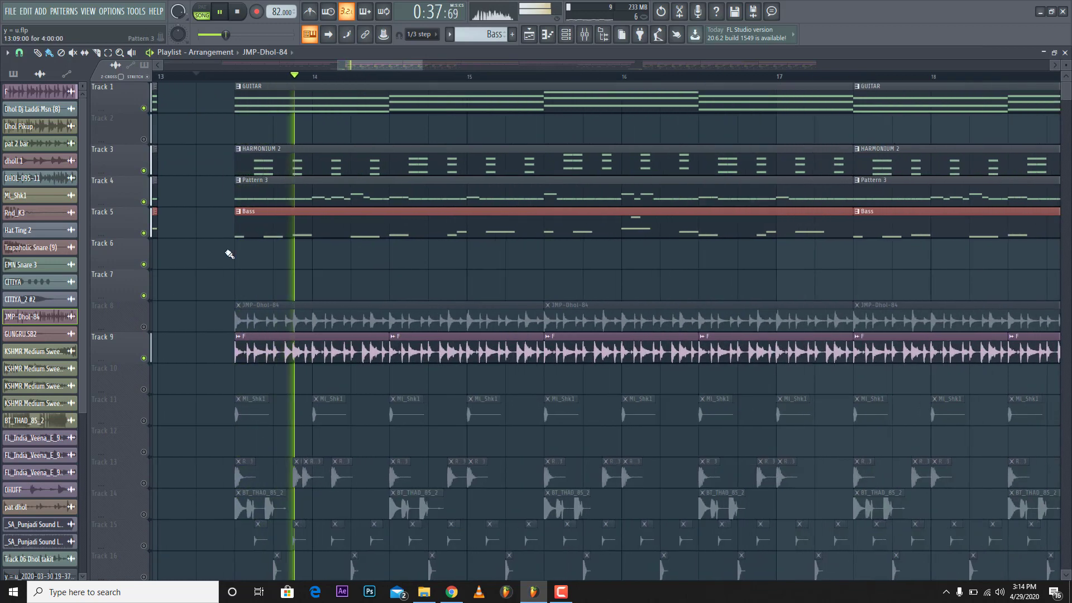
Unmute Track 8 and play the section after bar 13, toggling the track's mute to compare with and without the dhol
click(144, 327)
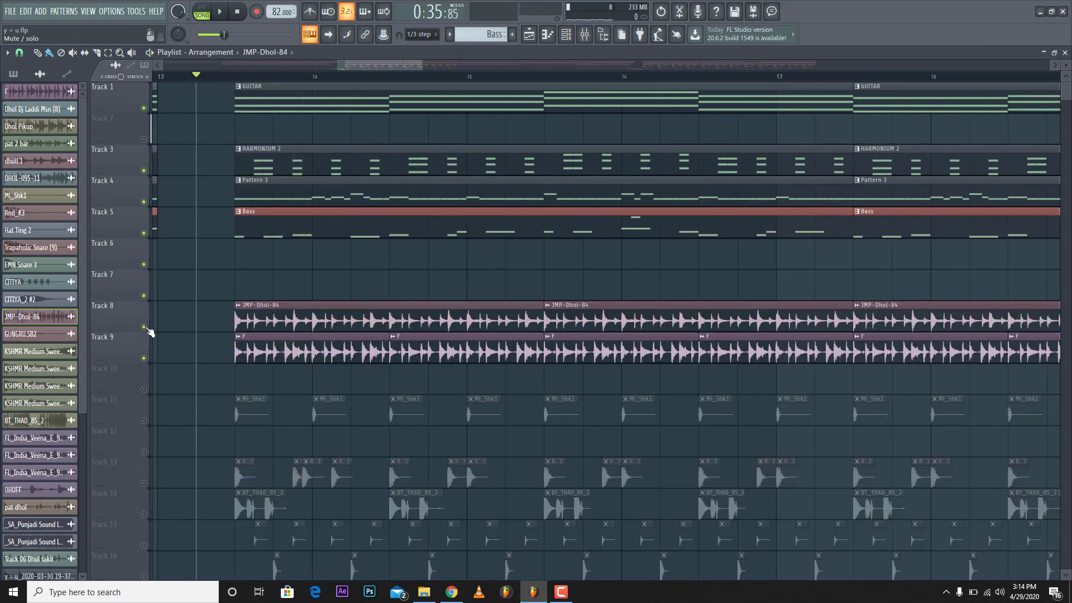
key(space)
scroll(479, 78, down, 2)
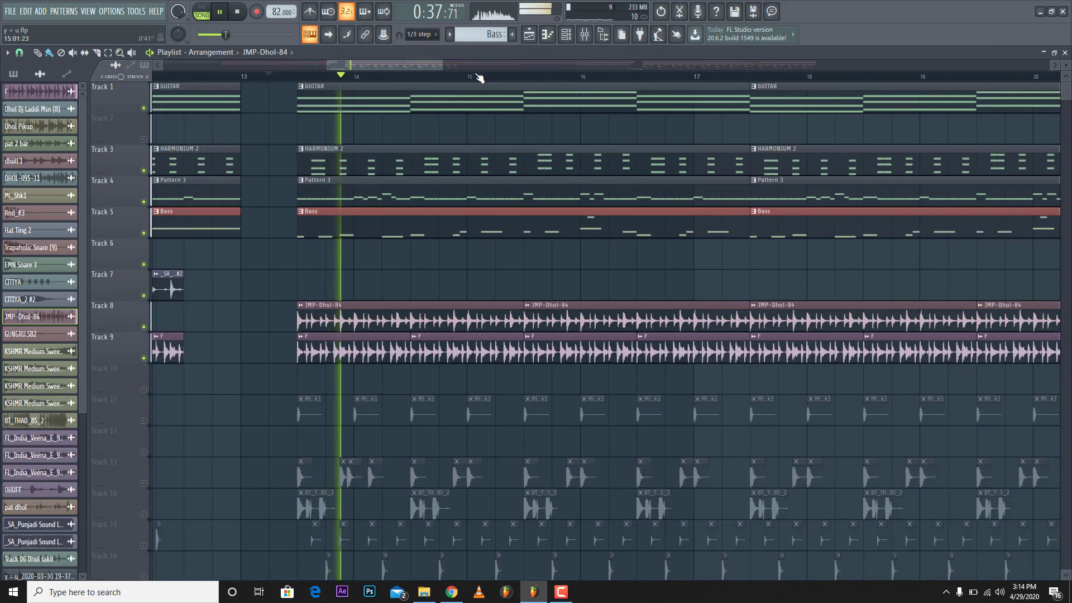
scroll(479, 77, up, 1)
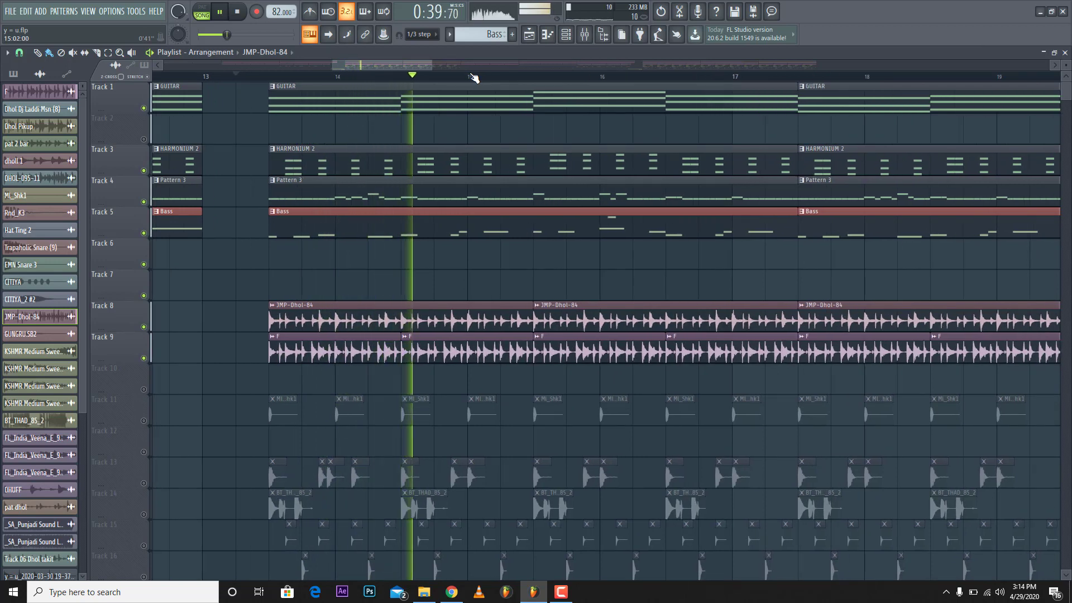
click(144, 328)
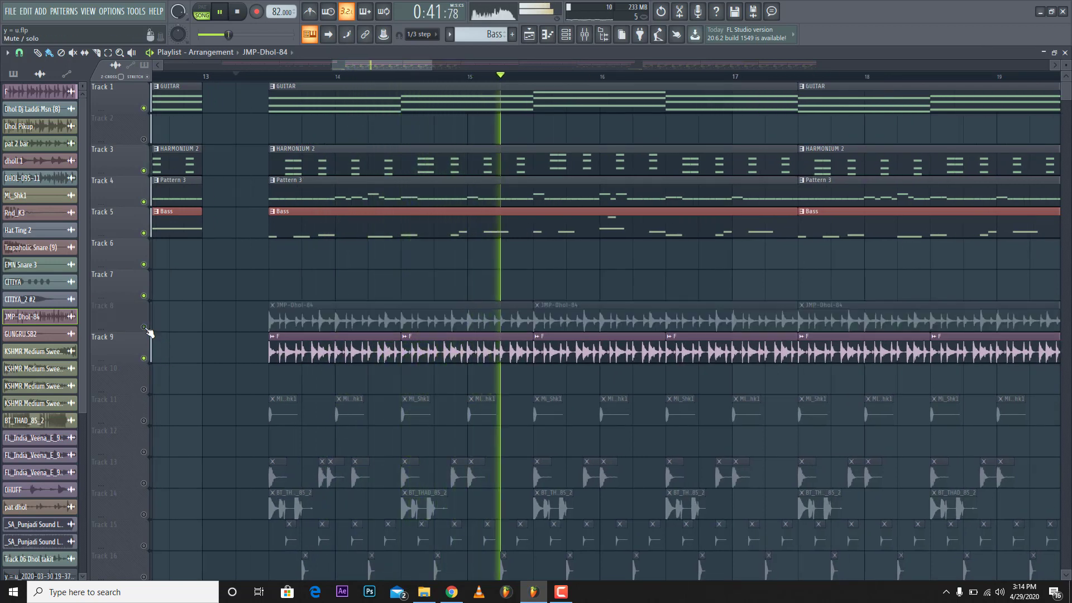
click(144, 327)
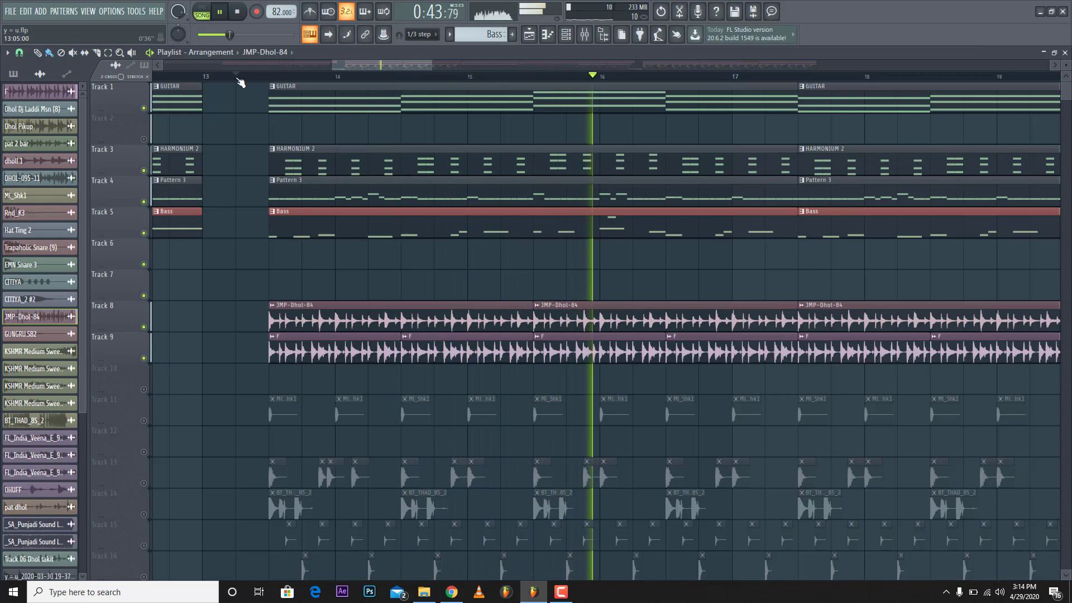
Unmute Track 11 and audition its MI_Shk1 shaker sample in the channel settings, then close them
scroll(140, 375, down, 1)
click(144, 388)
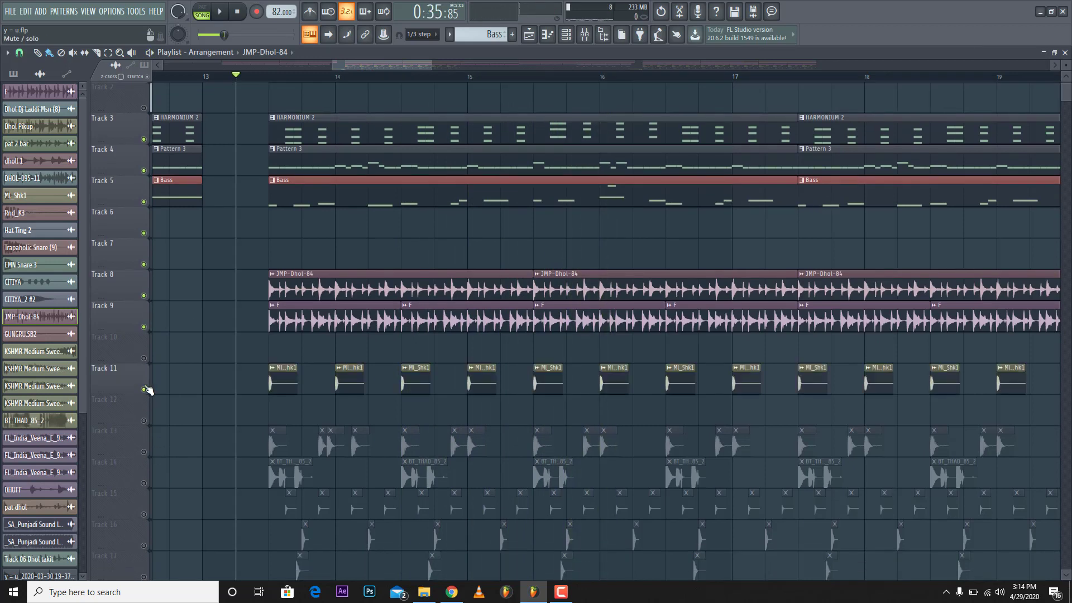
scroll(148, 388, up, 1)
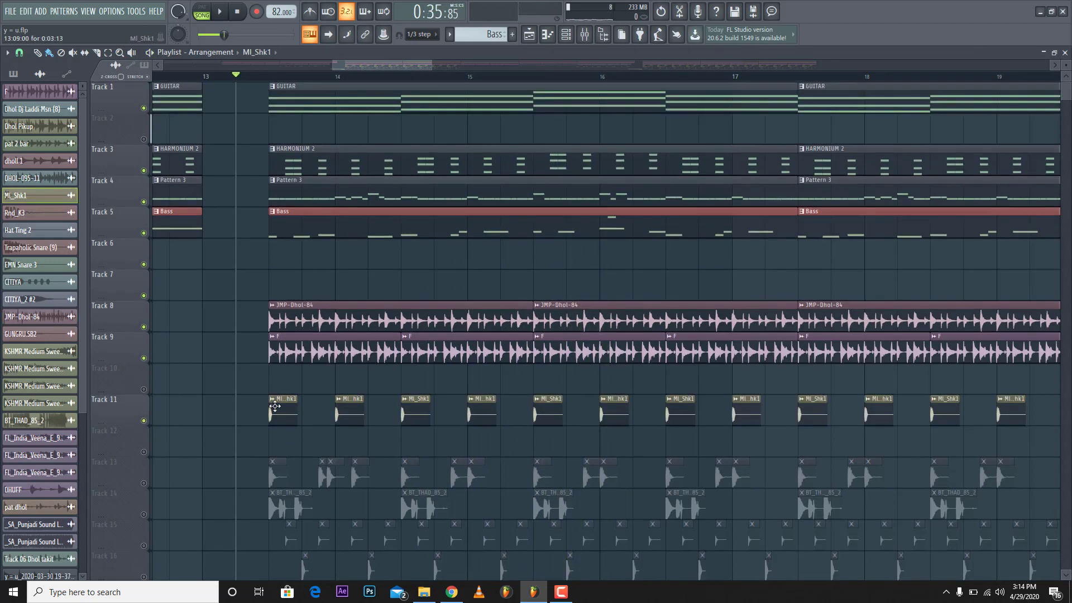
double_click(274, 407)
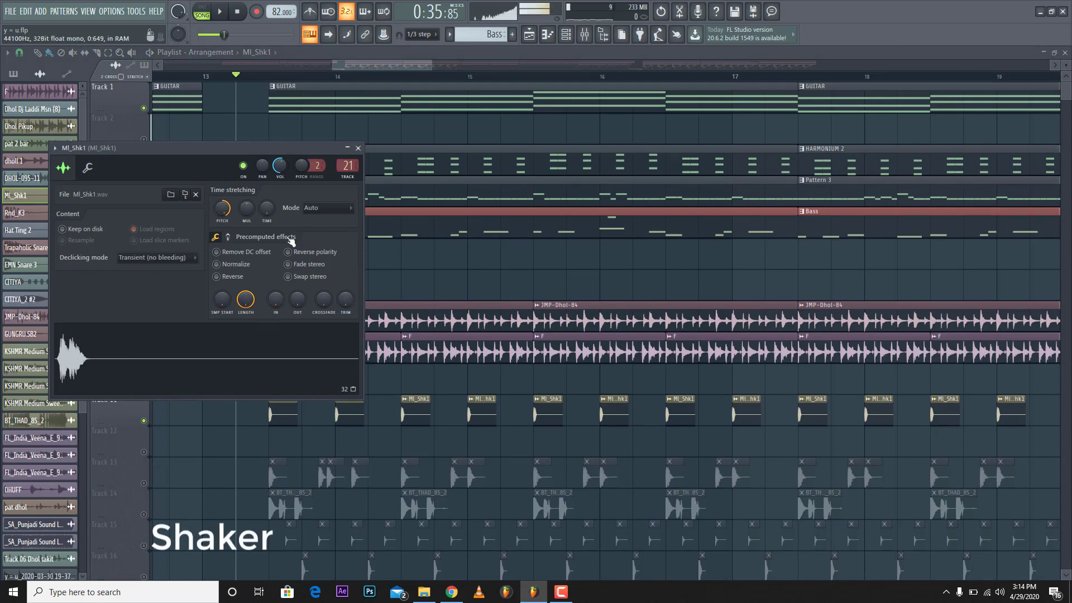
click(358, 148)
Play the section with the shaker, then unmute Track 13 and replay it with the kick added
key(space)
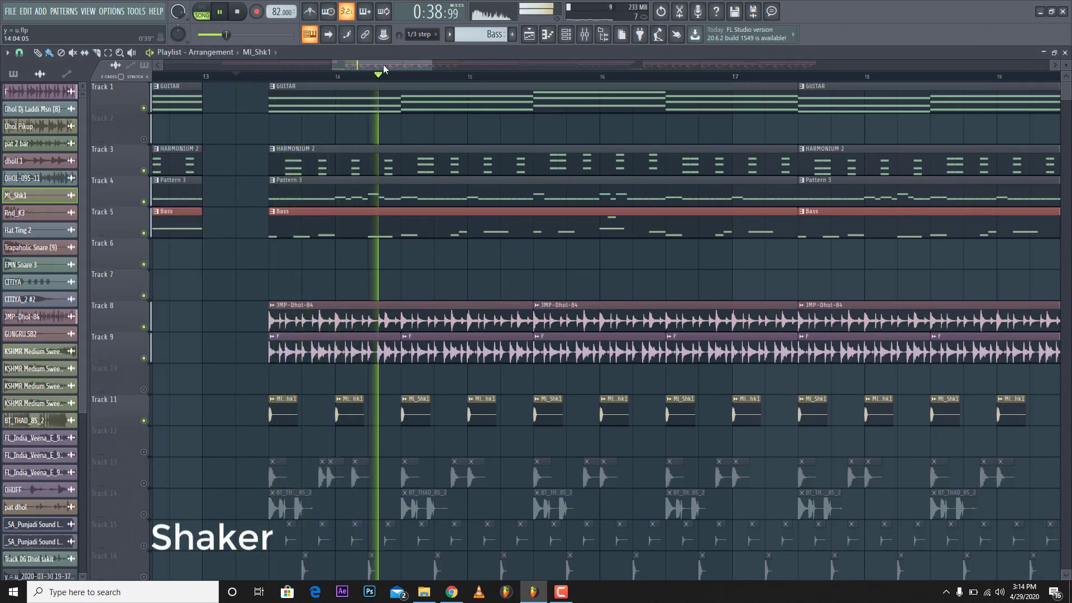
scroll(171, 321, down, 3)
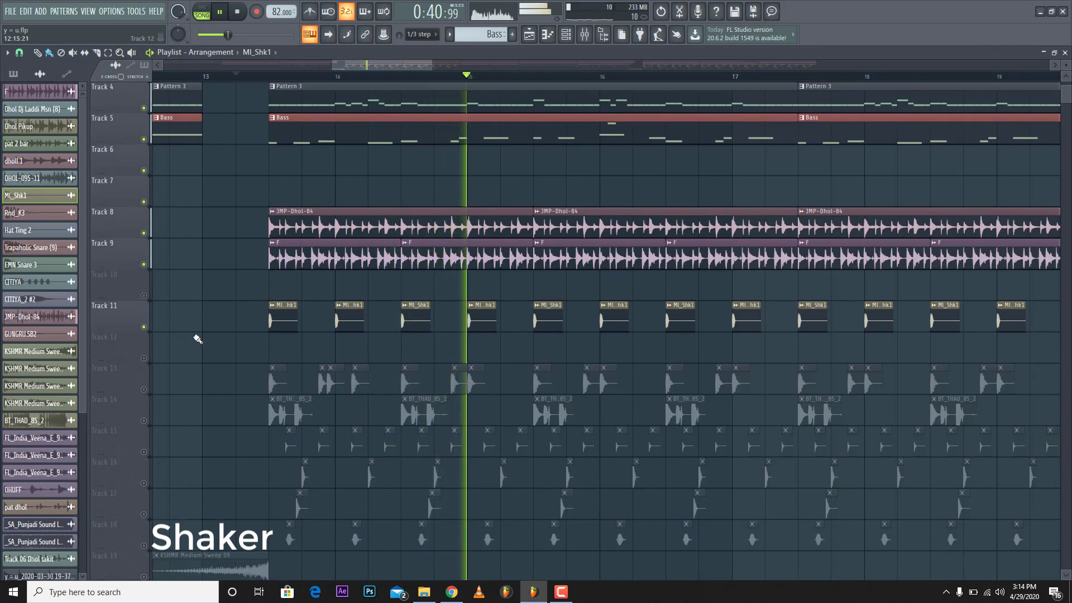
click(145, 390)
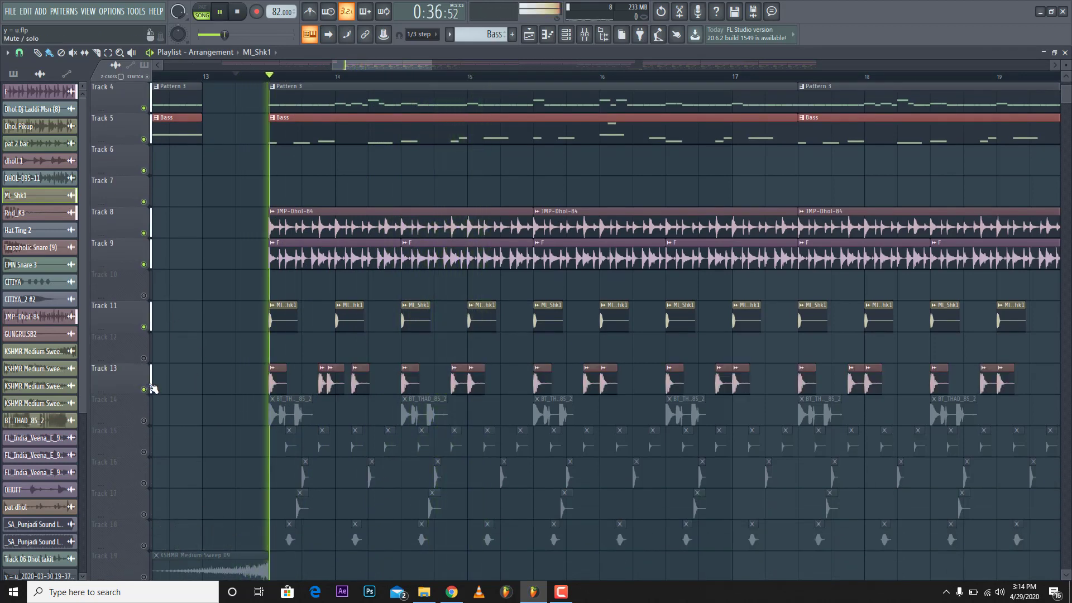
scroll(244, 252, up, 1)
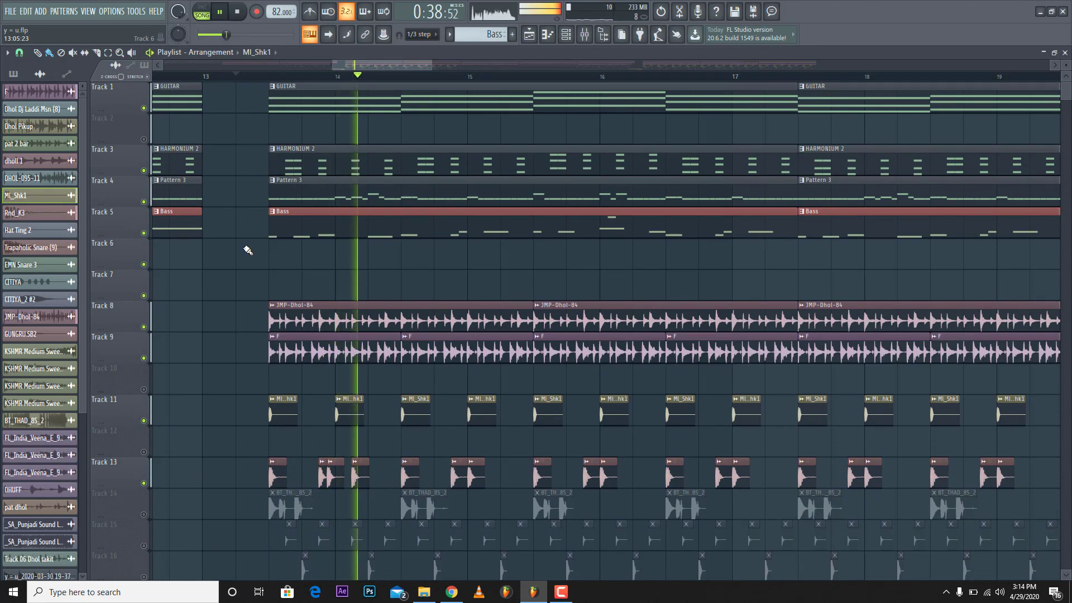
scroll(248, 250, down, 2)
scroll(248, 251, down, 2)
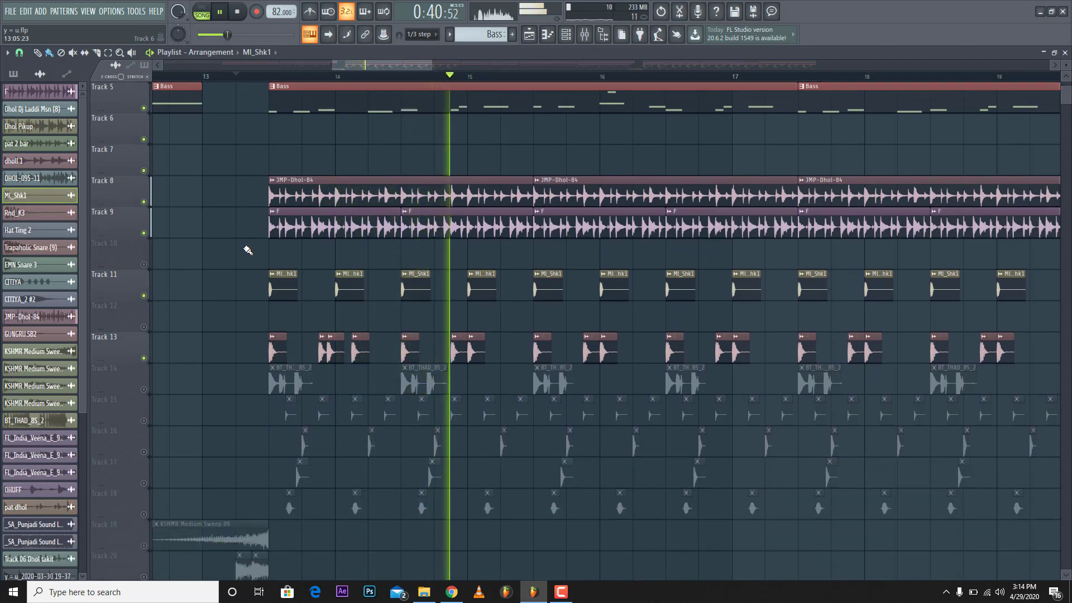
key(space)
Check the BT_THAD_BS_2 dhad clip's channel settings on Track 14, close them, and unmute the track
double_click(275, 382)
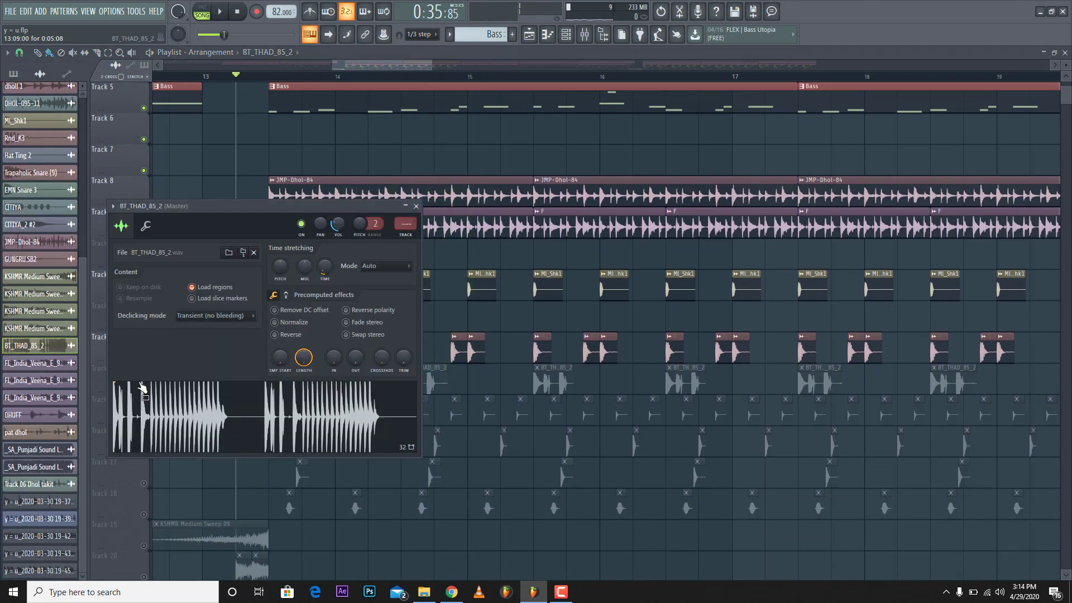
click(417, 206)
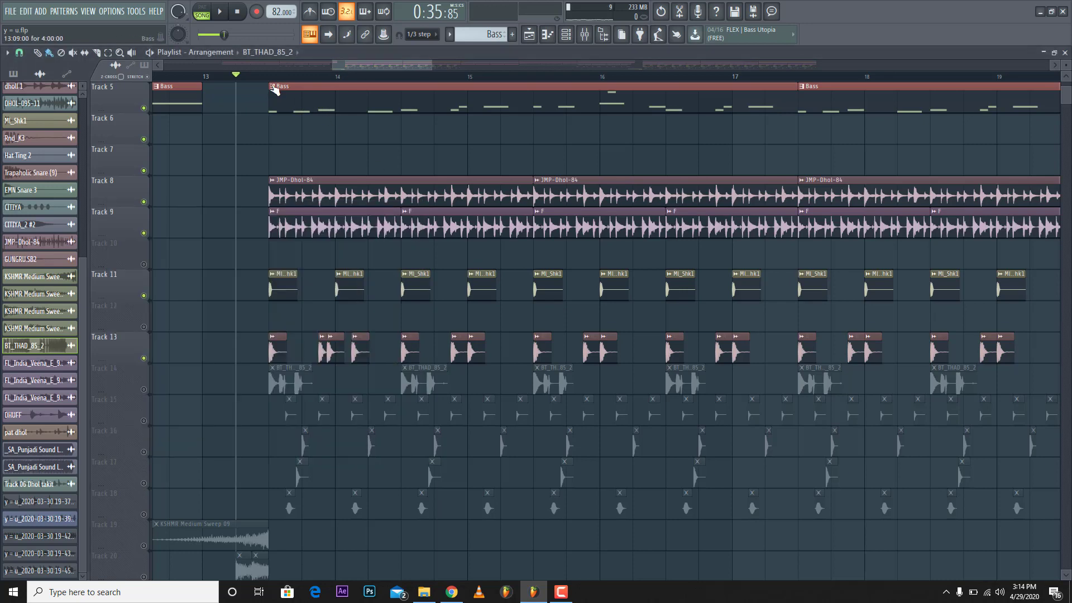
scroll(273, 90, up, 5)
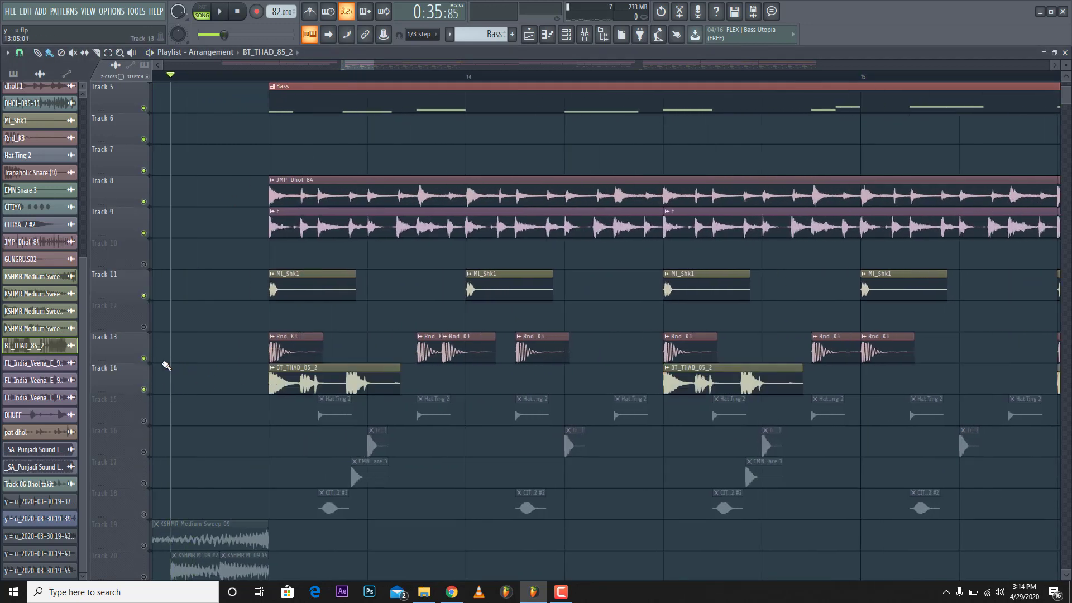
Solo Track 14 and play its dhad pattern alone from just after bar 13, then stop
right_click(149, 386)
key(space)
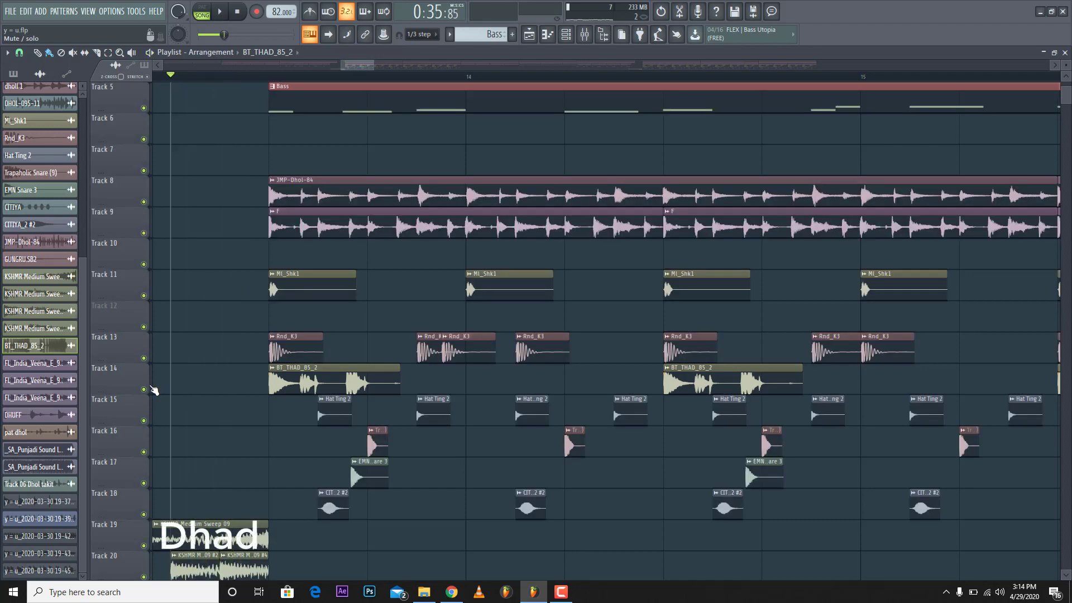
right_click(149, 388)
key(space)
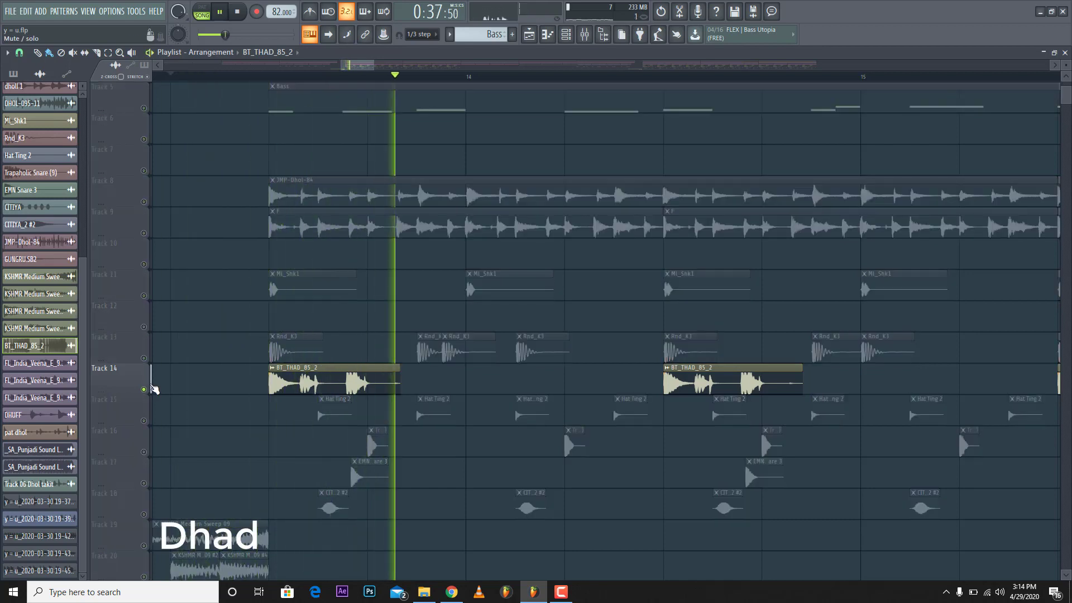
scroll(335, 73, down, 4)
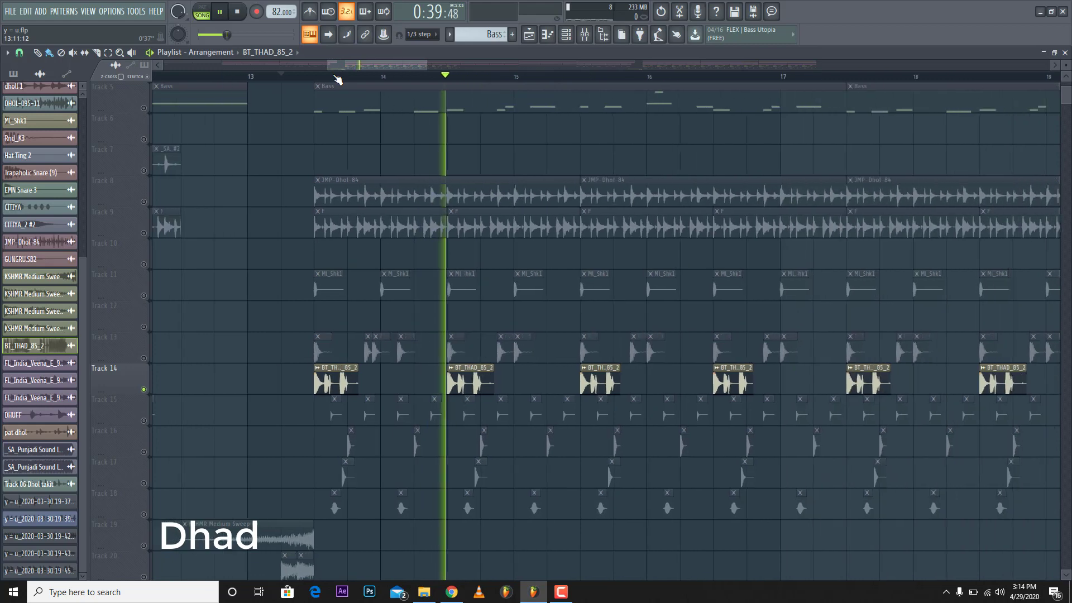
key(space)
Unsolo Track 14 and mute Tracks 15 to 20
right_click(144, 389)
scroll(144, 382, down, 4)
click(143, 296)
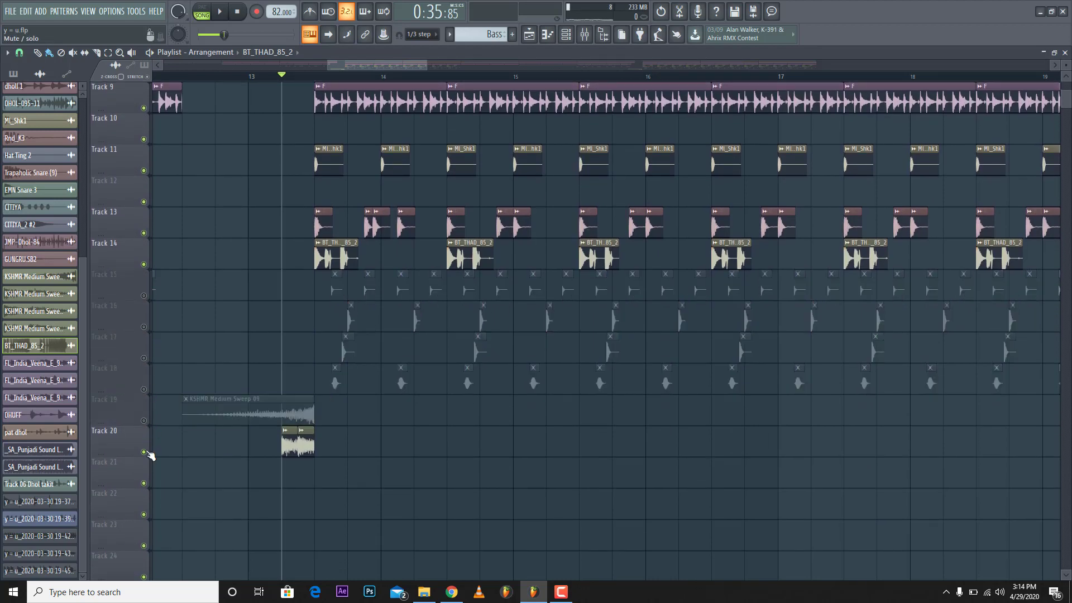
Play the arrangement from just after bar 13 with the dhad on Track 14 layered over the dhol, shaker and kick
key(space)
scroll(222, 412, up, 8)
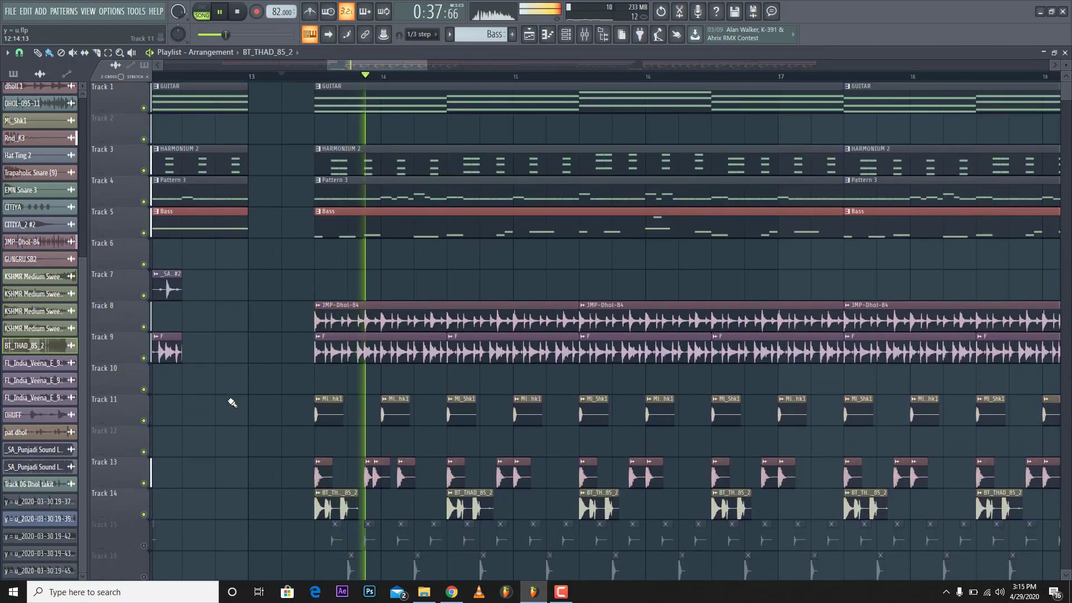
scroll(296, 172, down, 1)
scroll(298, 174, down, 3)
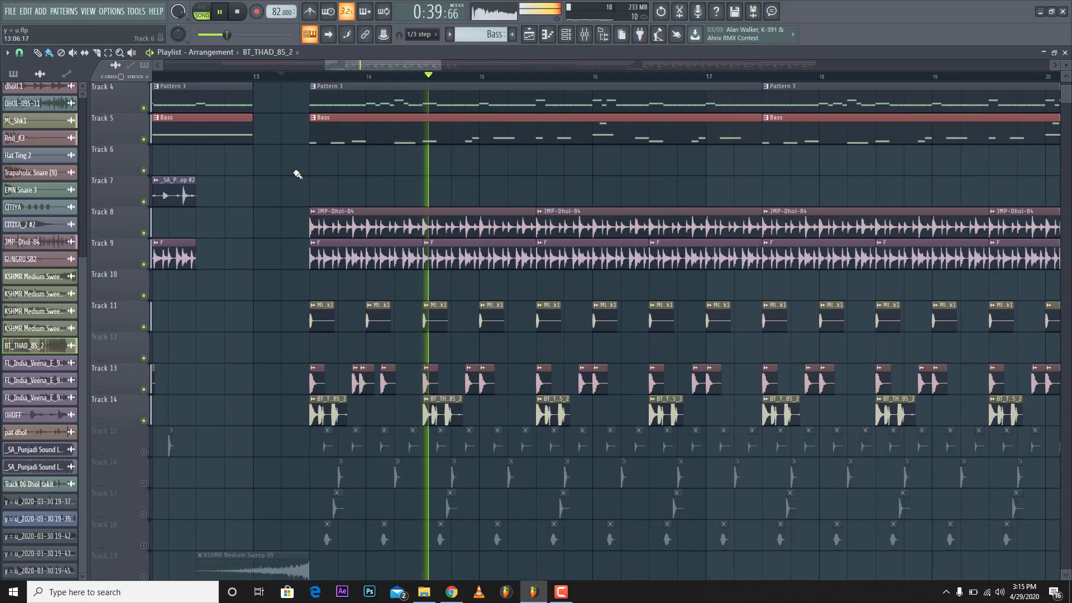
scroll(334, 153, down, 1)
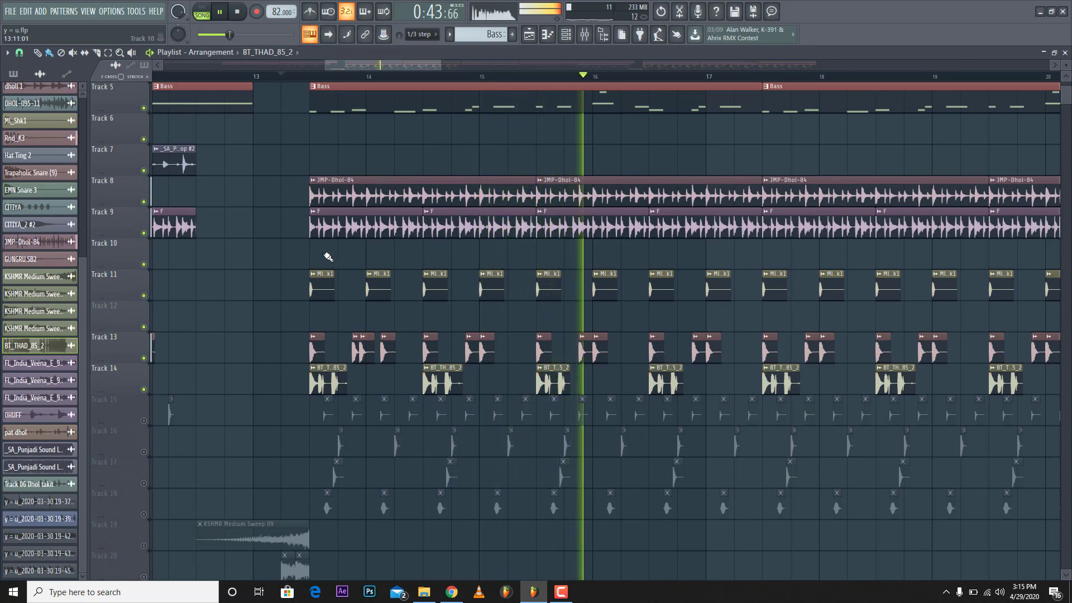
Unmute Track 15, audition the Hat Ting 2 hi-hat sample from its channel settings, and close them
click(145, 420)
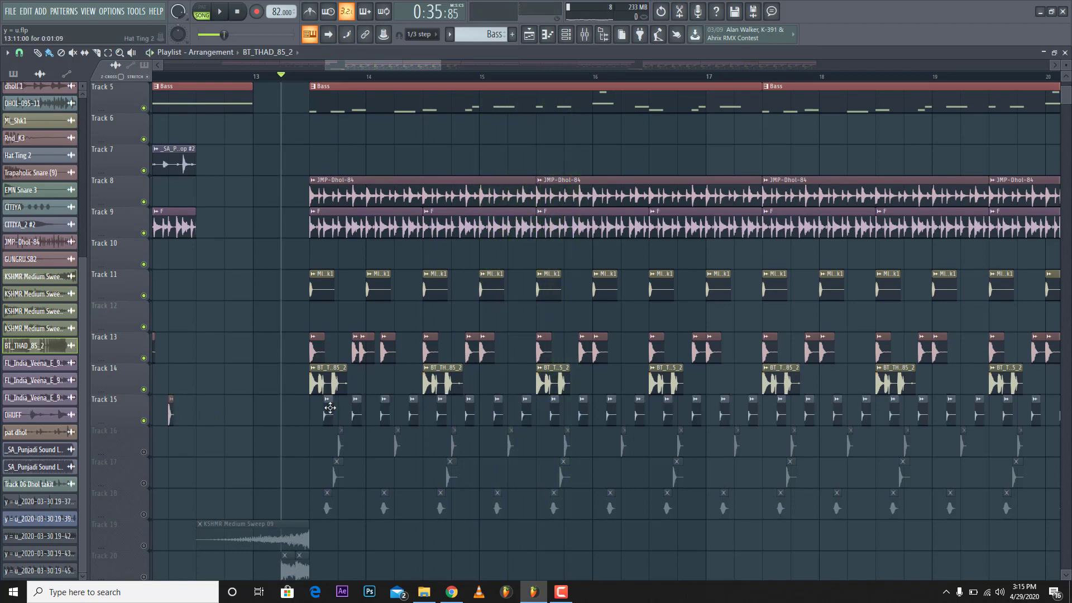
double_click(329, 407)
click(246, 384)
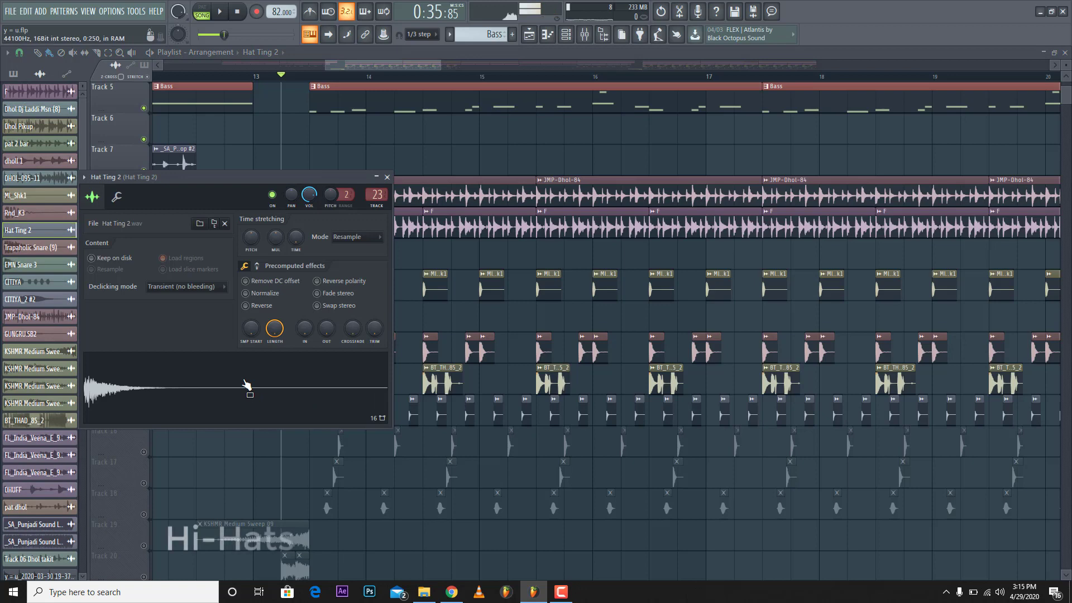
click(387, 177)
Play the arrangement from just after bar 13 with the hi-hats on Track 15 layered in, then stop
key(space)
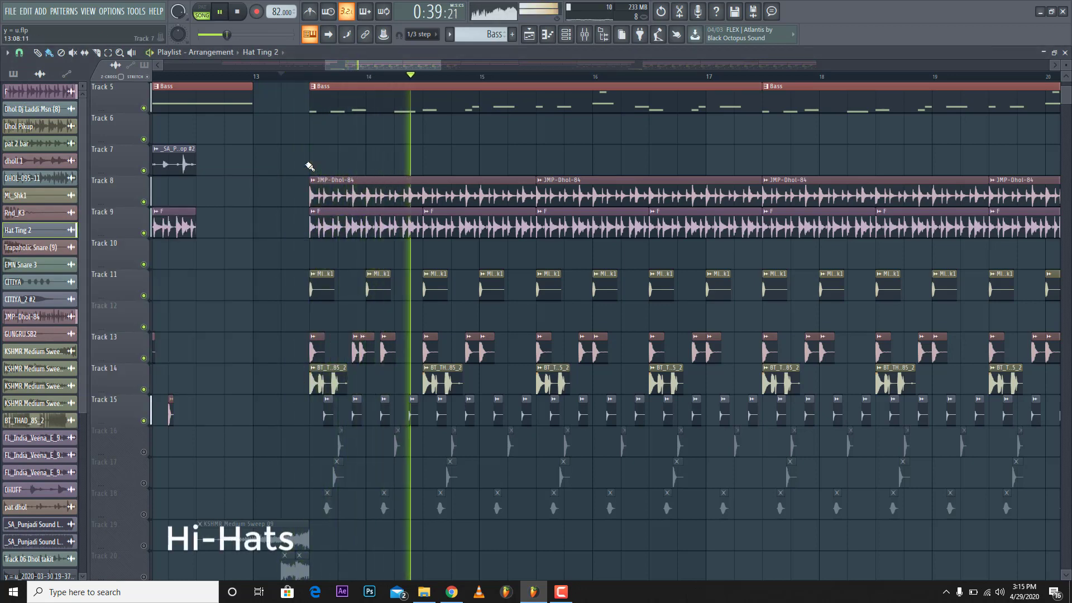
drag(371, 68, 377, 68)
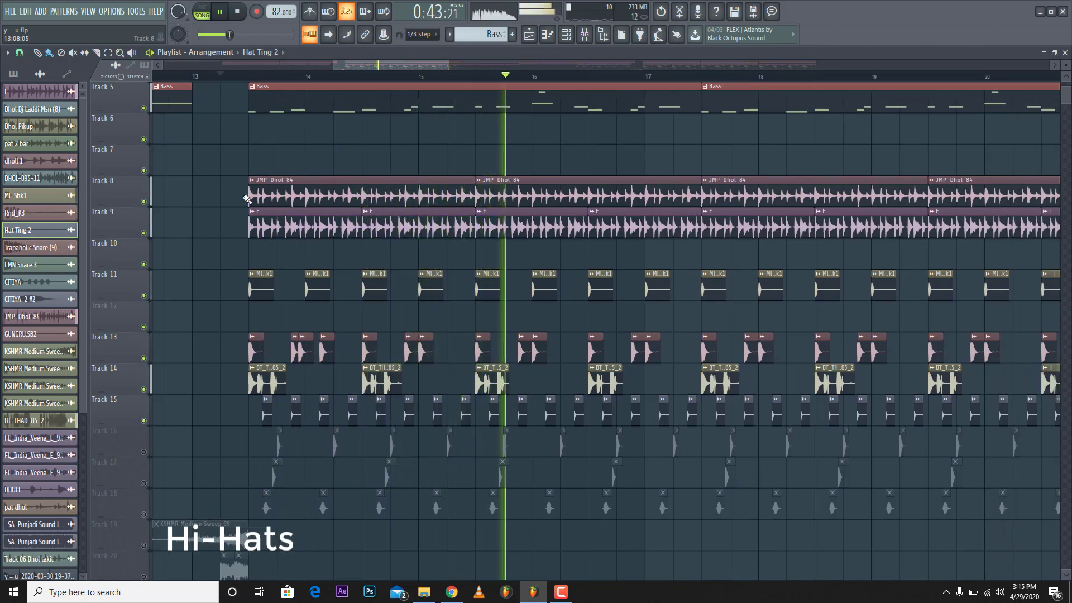
scroll(206, 301, down, 2)
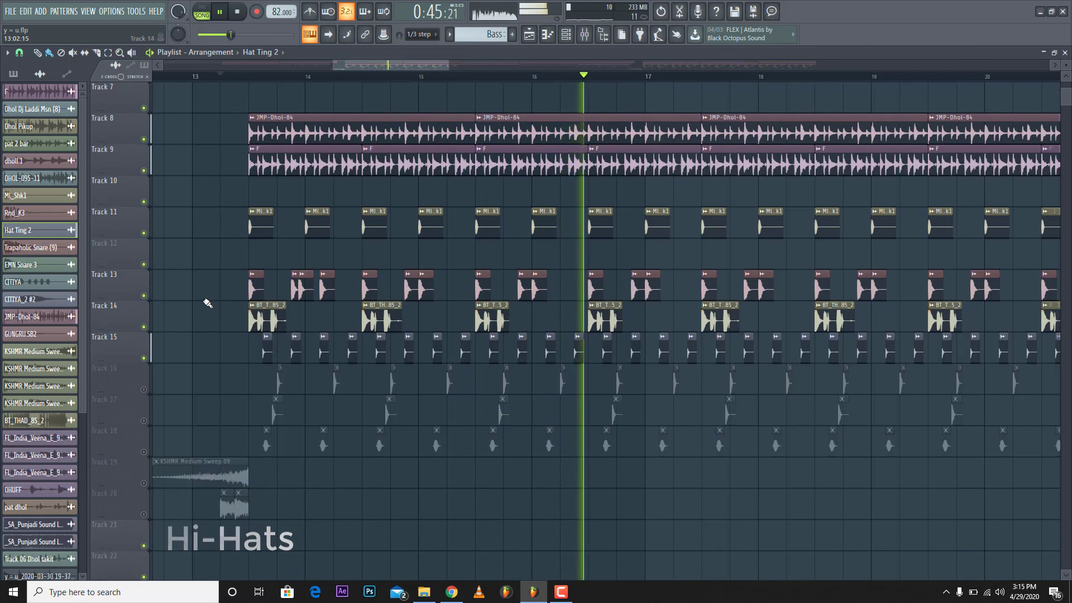
key(space)
Unmute Track 16, check the Trapaholic Snare (9) clip's channel settings, and close them
click(144, 389)
scroll(177, 360, down, 3)
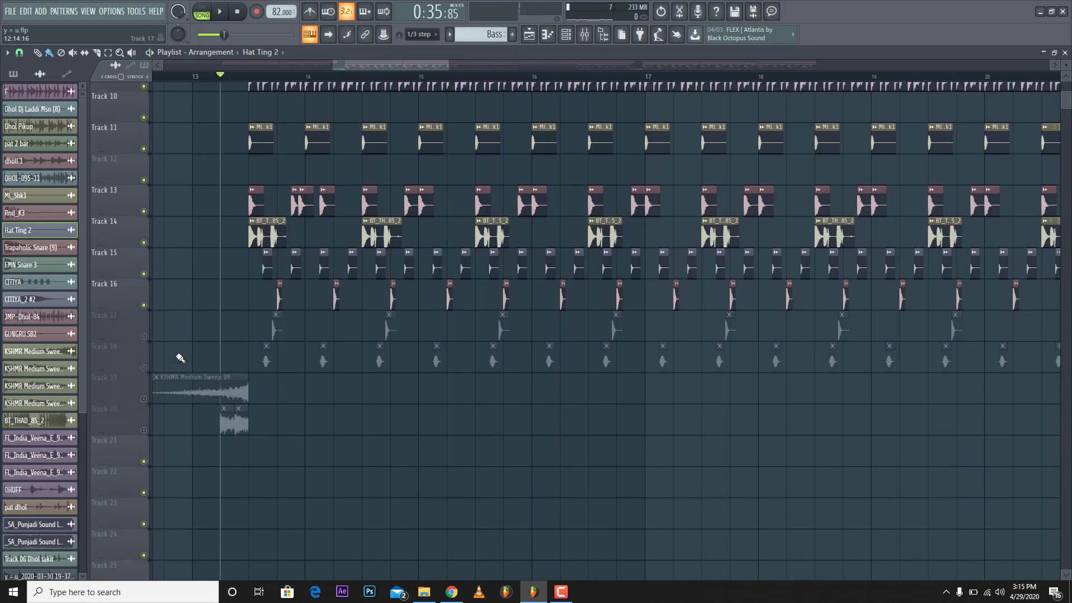
double_click(281, 294)
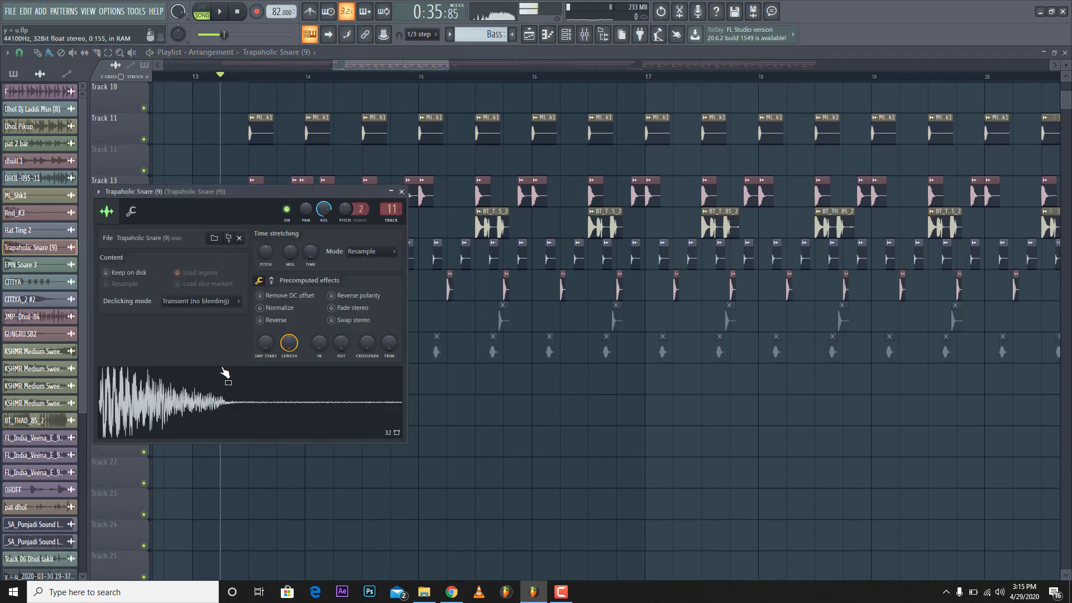
click(402, 192)
Play the arrangement from just after bar 13 with the Trapaholic snare on Track 16 layered in
key(space)
scroll(237, 196, up, 4)
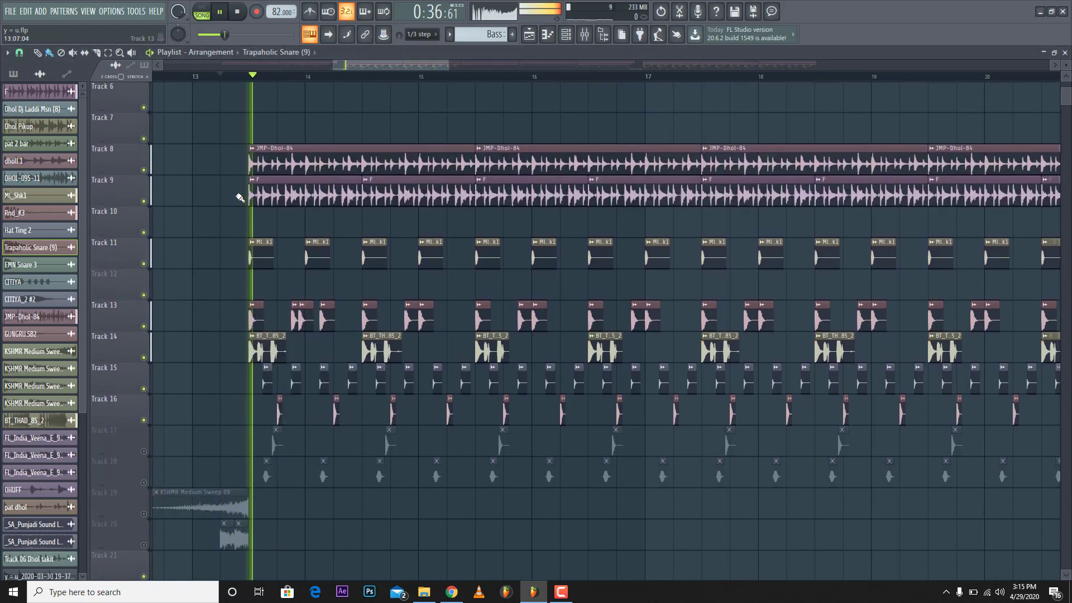
scroll(168, 313, down, 3)
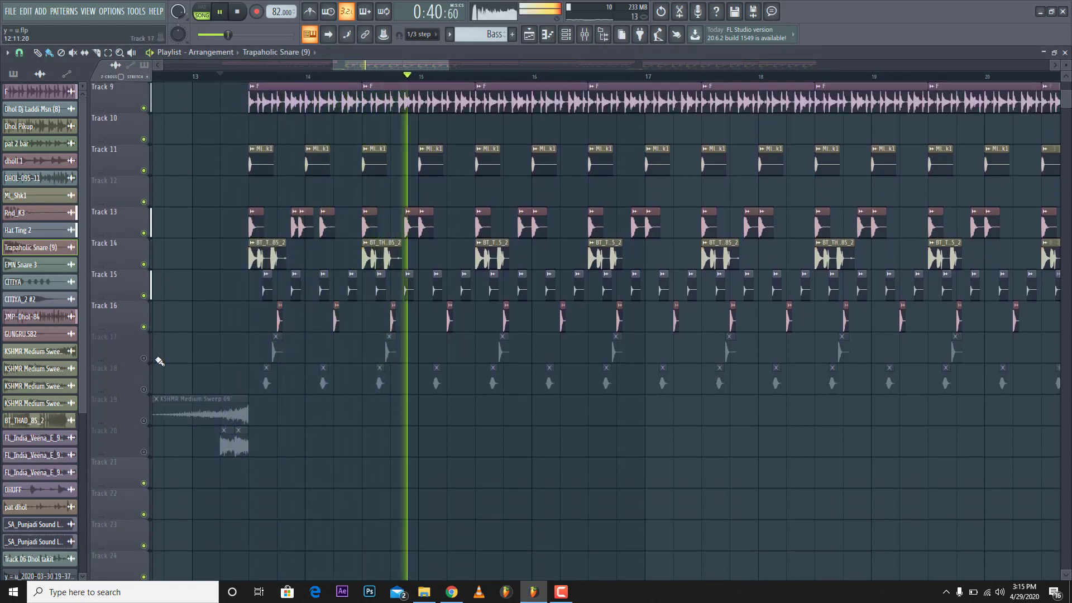
Check the EMN Snare 3 clip's channel settings on Track 17, close them, and unmute the track
double_click(277, 354)
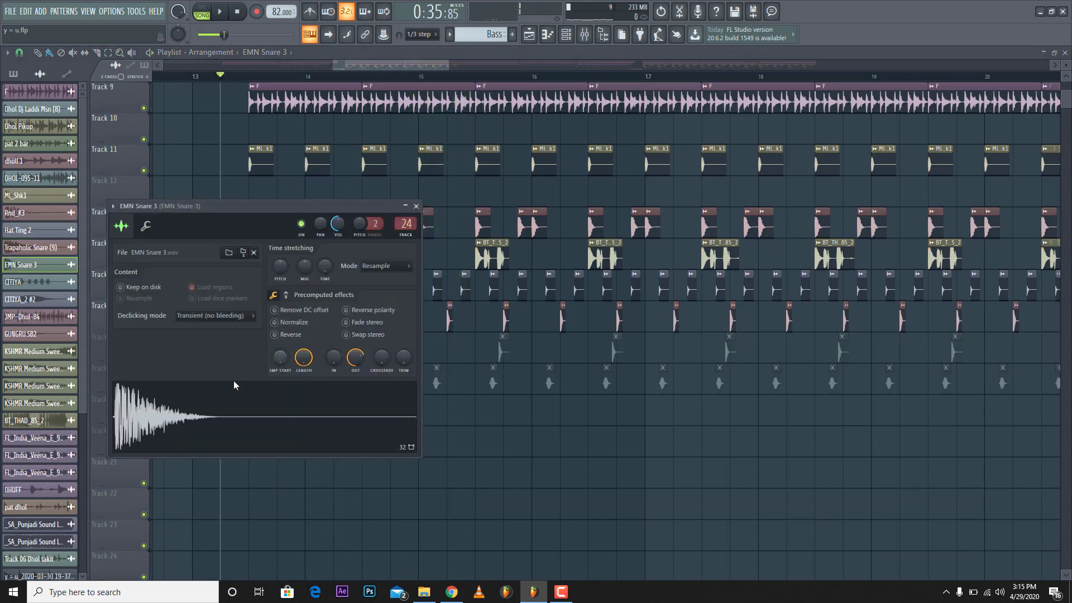
click(416, 206)
key(space)
key(space)
Play the arrangement from just after bar 13 with the EMN snare on Track 17 added, then stop
key(space)
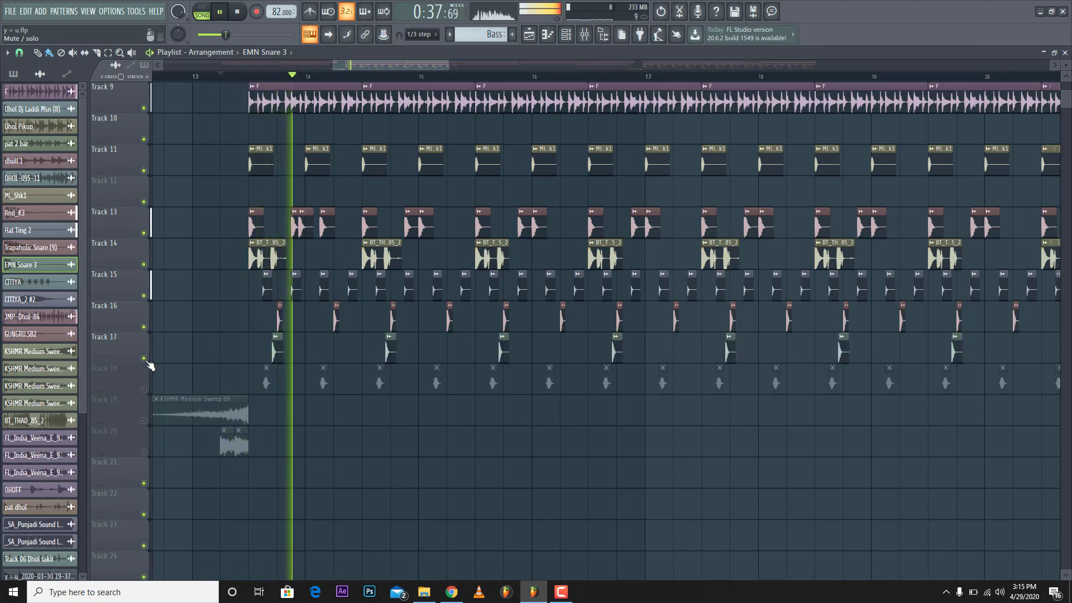
scroll(204, 81, up, 1)
scroll(204, 81, up, 1)
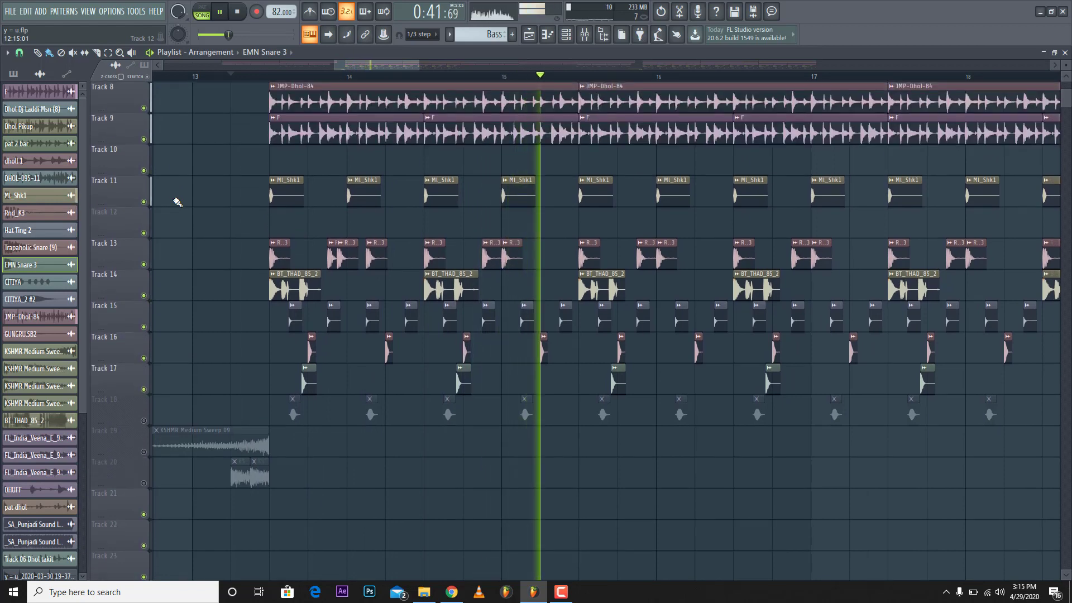
key(space)
Check the CITIYA_2 #2 clip's channel settings on Track 18, close them, and unmute the track
double_click(289, 379)
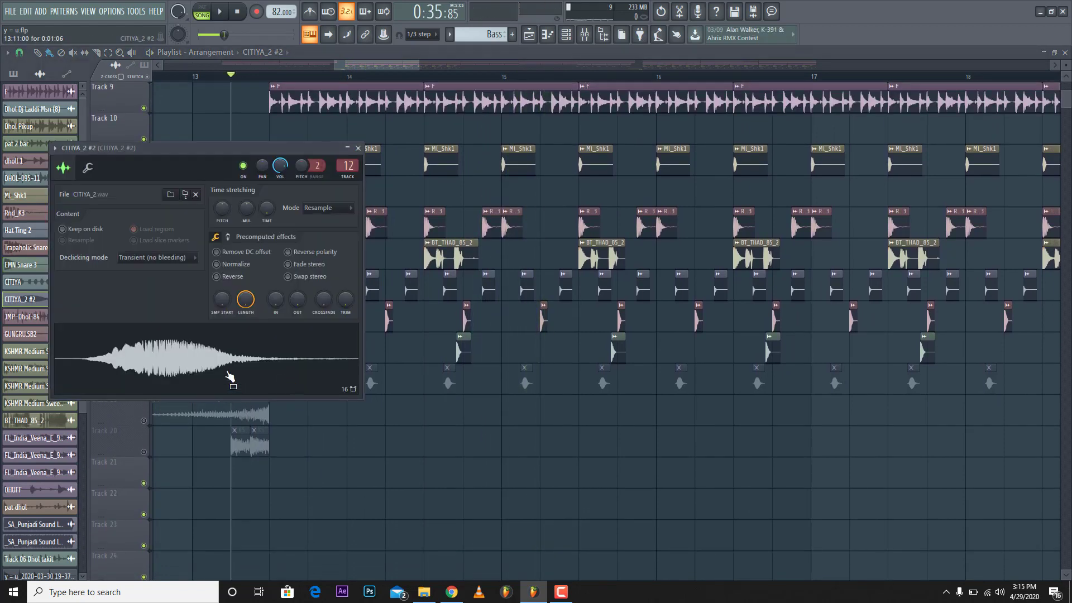
click(358, 148)
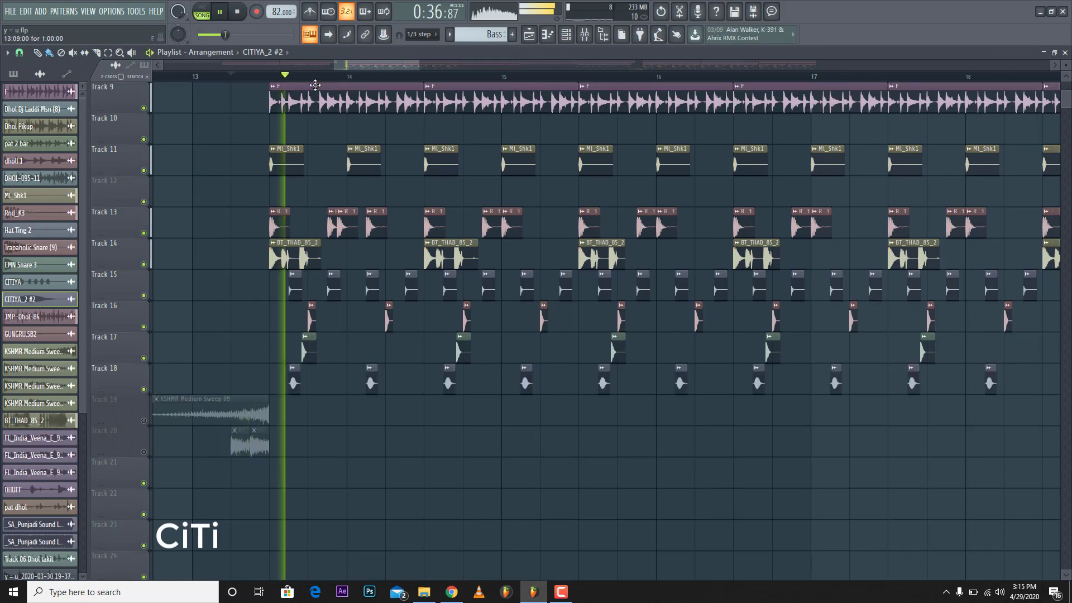
Play the arrangement from just after bar 13 with the citi sound on Track 18 layered in, then stop
scroll(316, 81, down, 2)
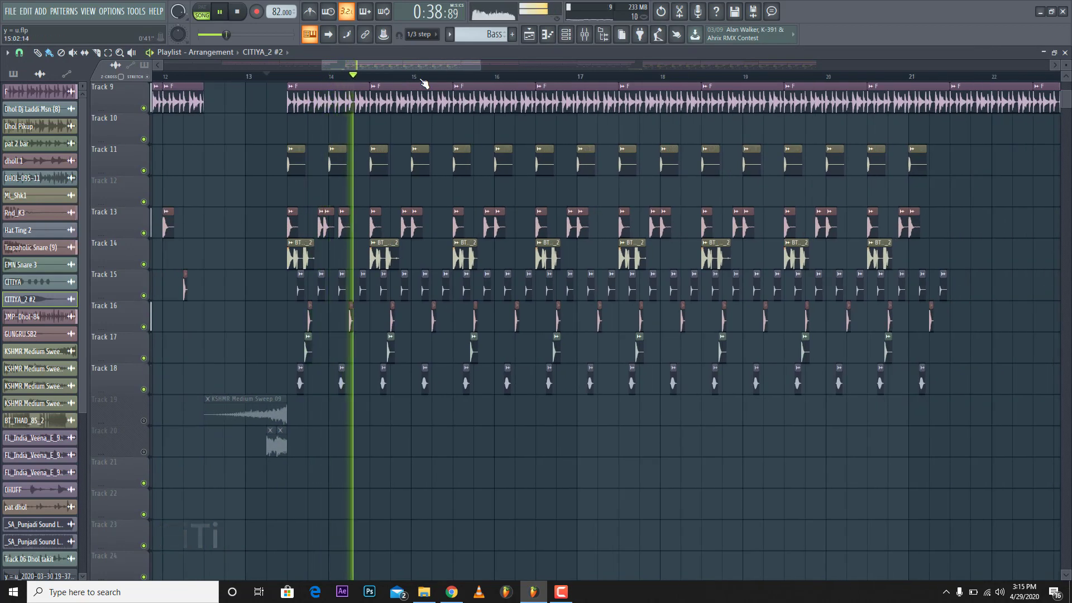
scroll(426, 83, up, 1)
scroll(409, 330, up, 5)
scroll(409, 329, down, 3)
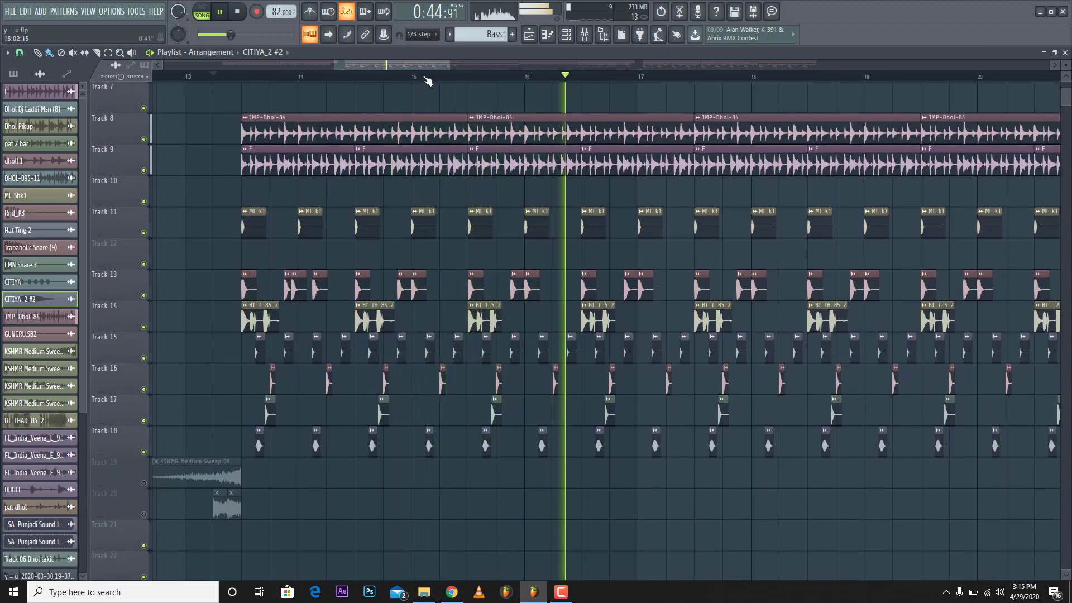
key(space)
Play the arrangement from just after bar 24 through the transition into the section following bar 25, then stop
scroll(426, 78, down, 3)
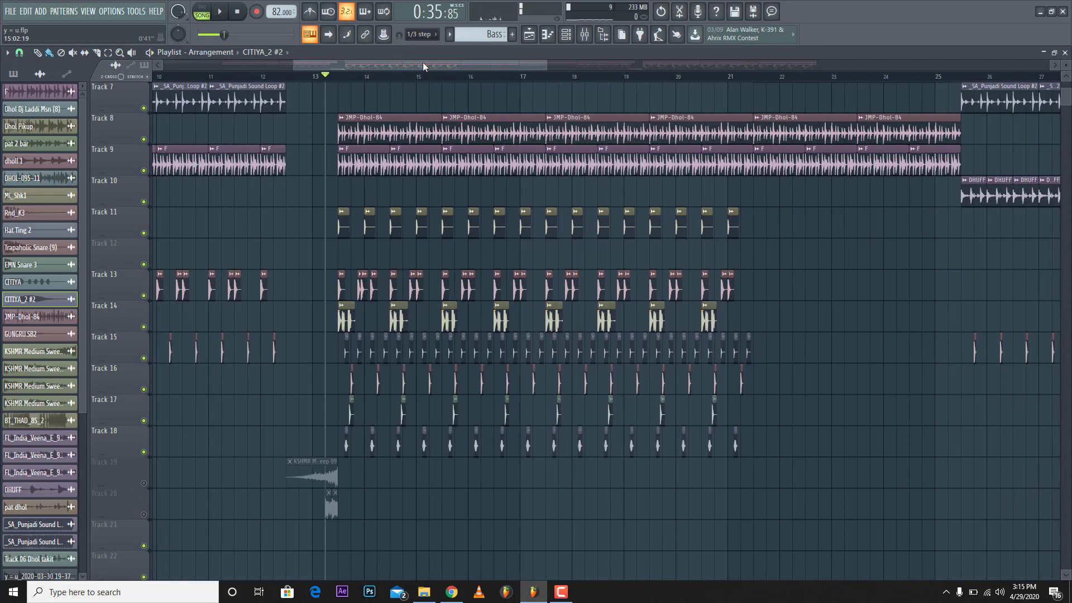
drag(439, 66, 621, 85)
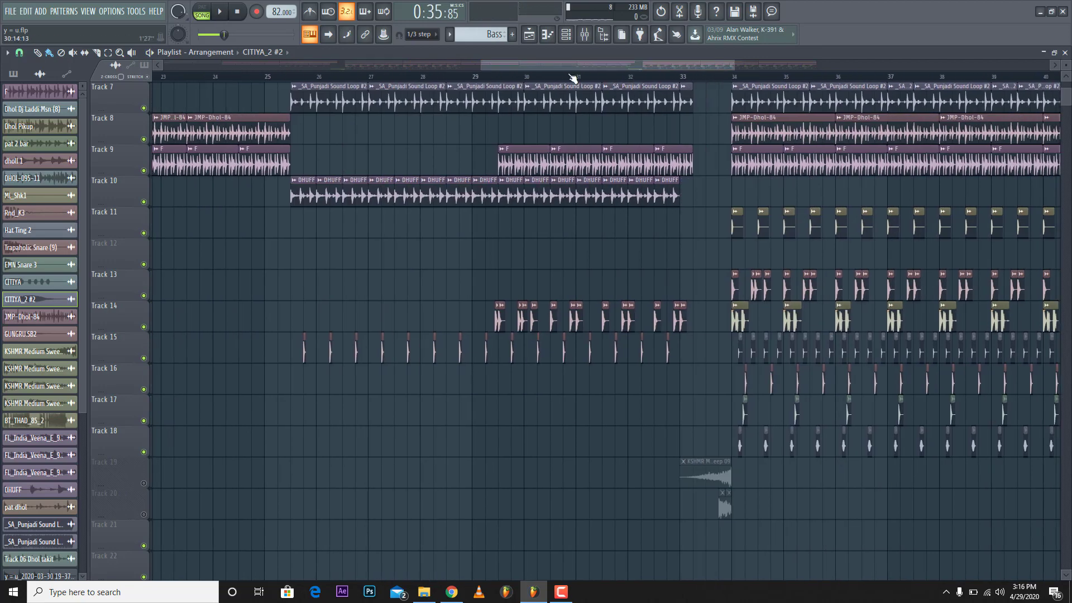
scroll(572, 78, down, 2)
scroll(412, 81, up, 3)
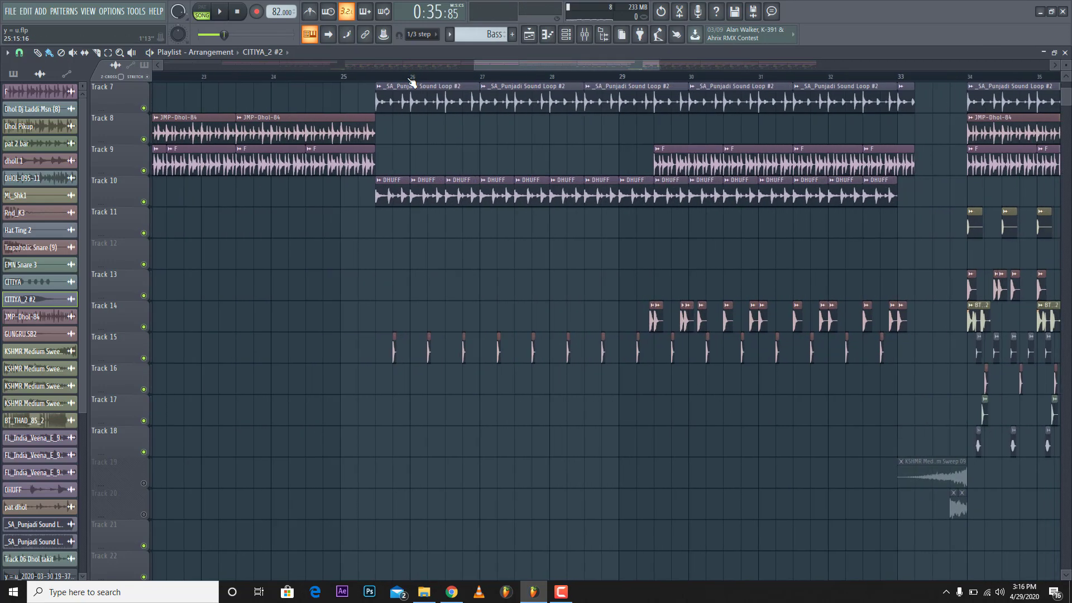
scroll(412, 81, down, 2)
scroll(412, 81, down, 2)
scroll(364, 287, up, 3)
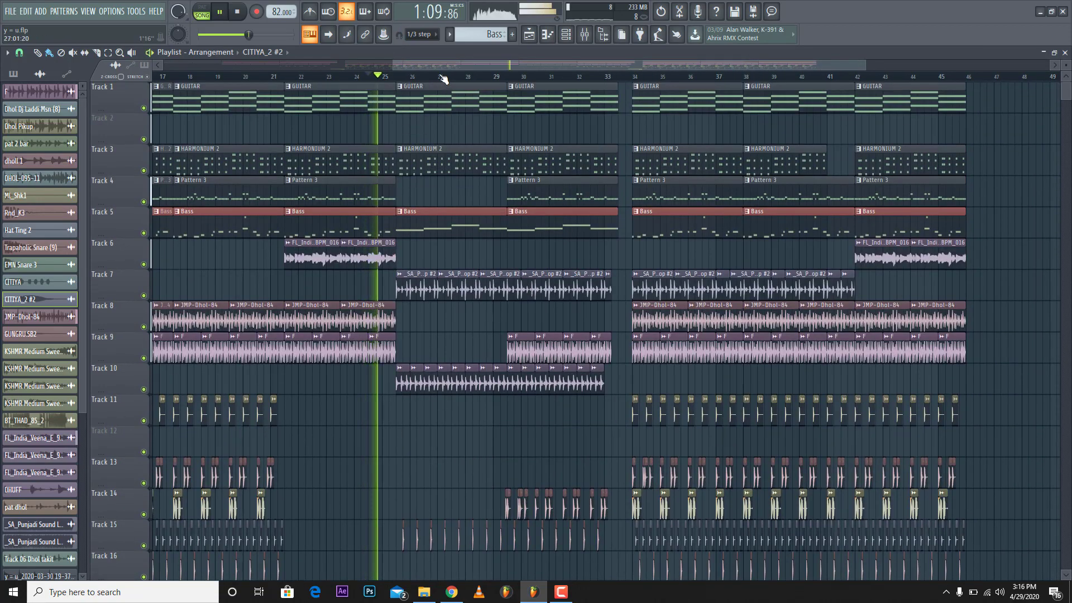
scroll(443, 79, up, 1)
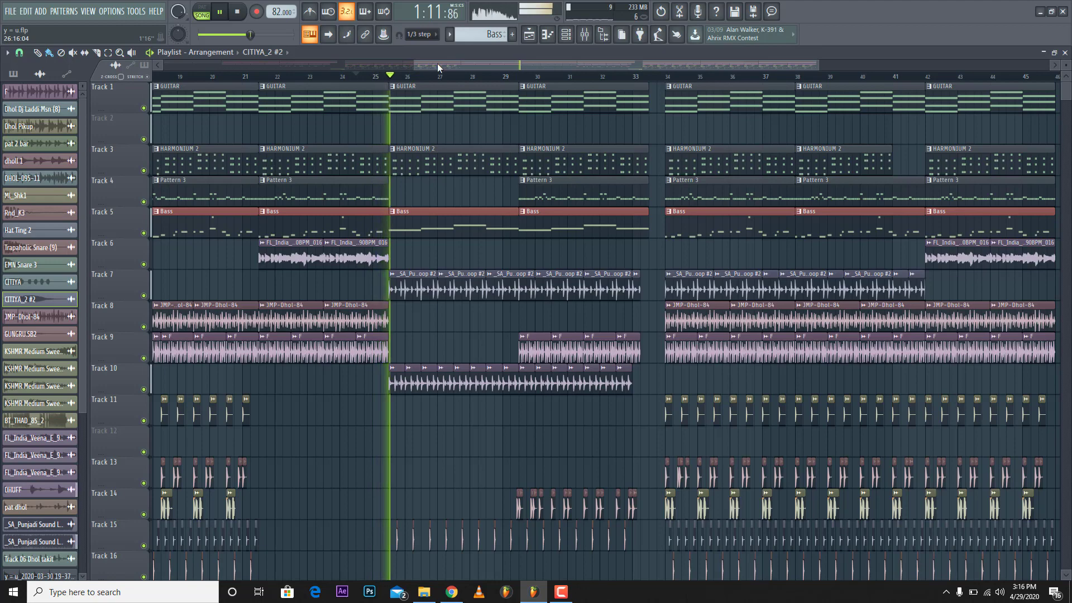
drag(437, 63, 457, 67)
scroll(299, 253, down, 4)
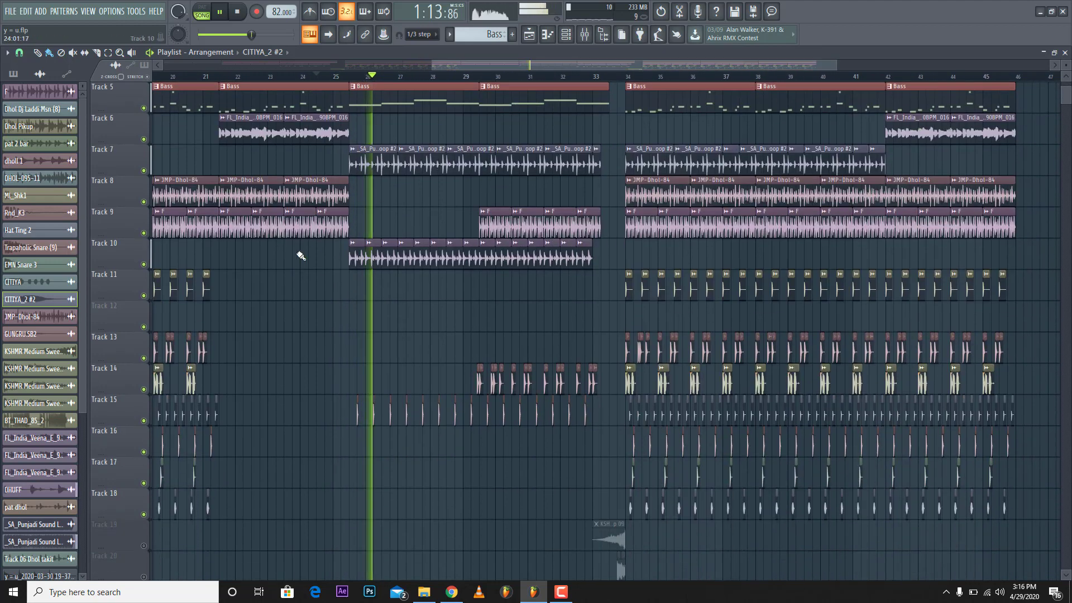
scroll(313, 246, up, 2)
key(space)
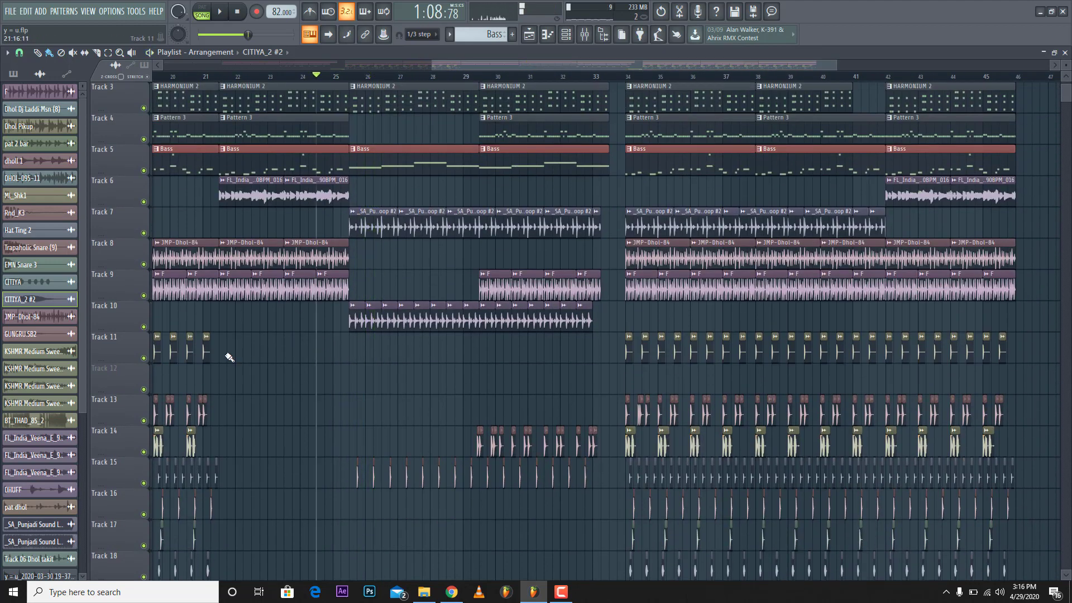
Solo Track 10, check the DHUFF clip's channel settings, and close them
right_click(147, 326)
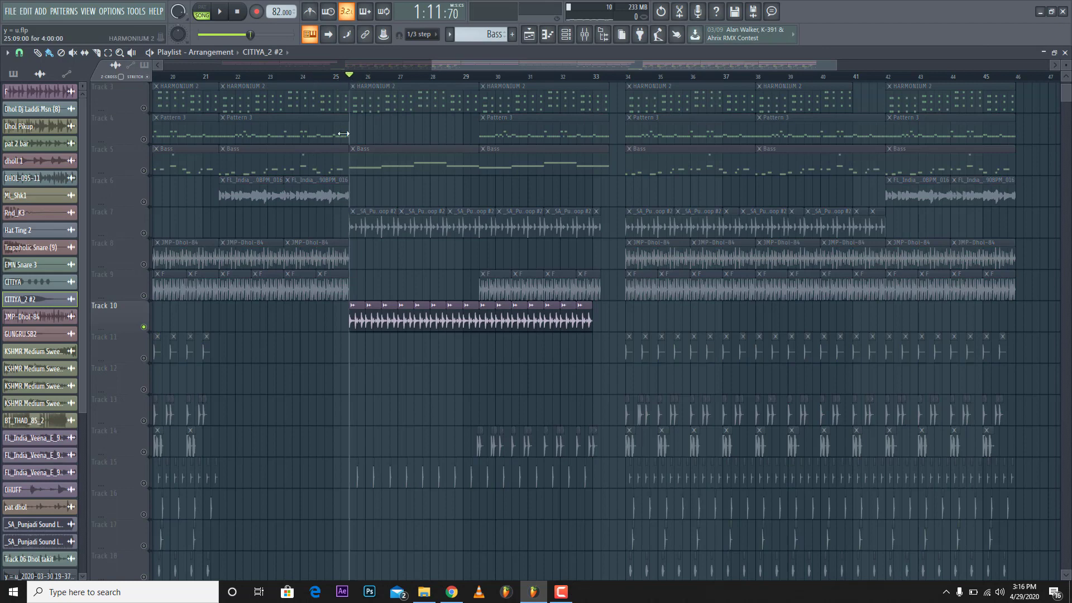
double_click(355, 322)
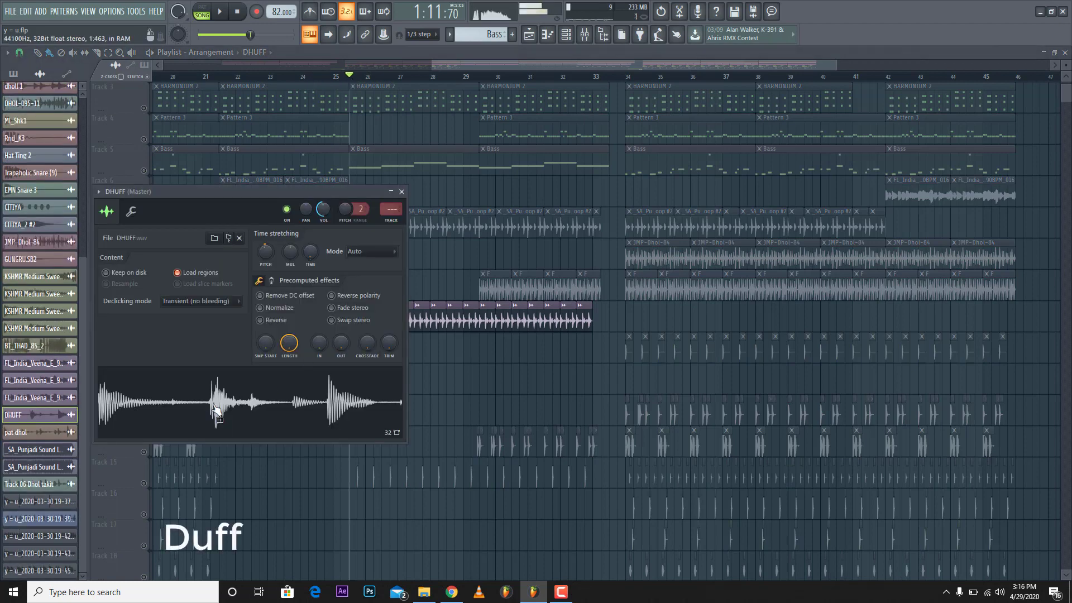
click(403, 191)
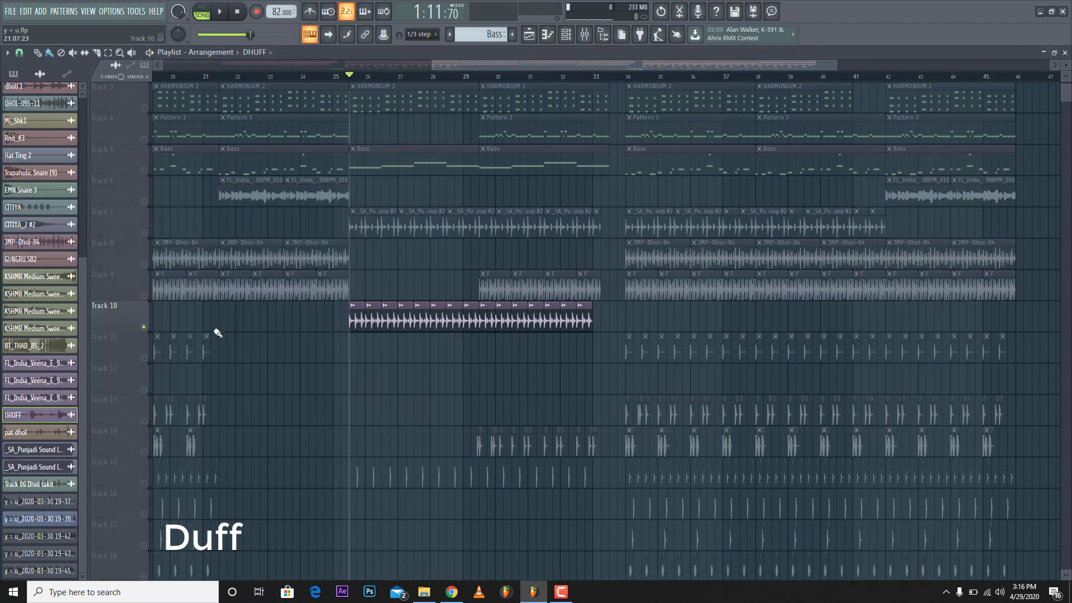
Play the duff section from just after bar 25 while unmuting Tracks 7, 5, 3 and 1 one by one
scroll(358, 79, up, 7)
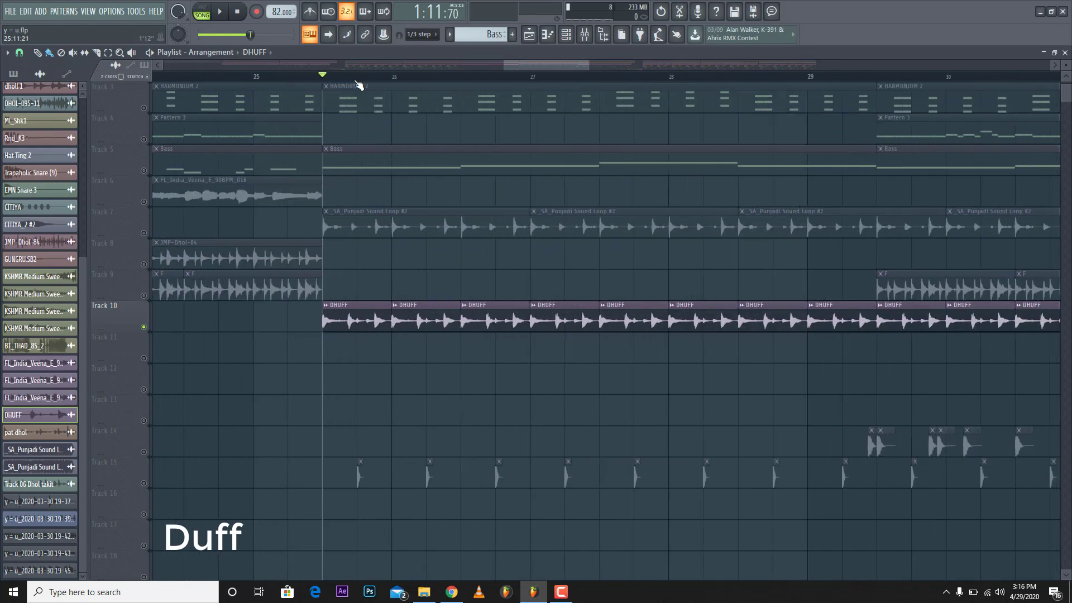
click(144, 233)
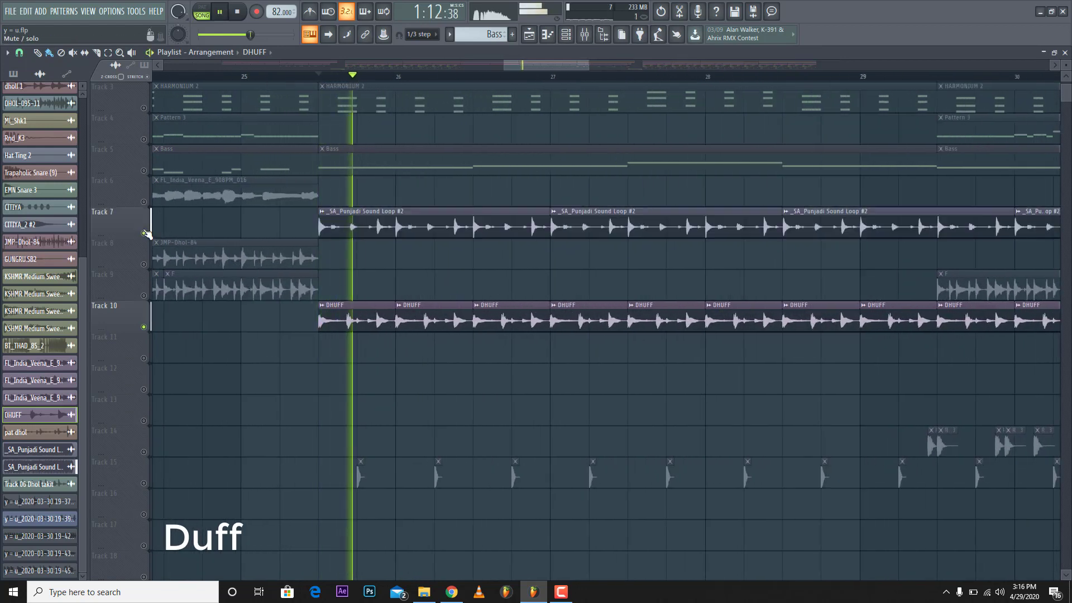
click(143, 171)
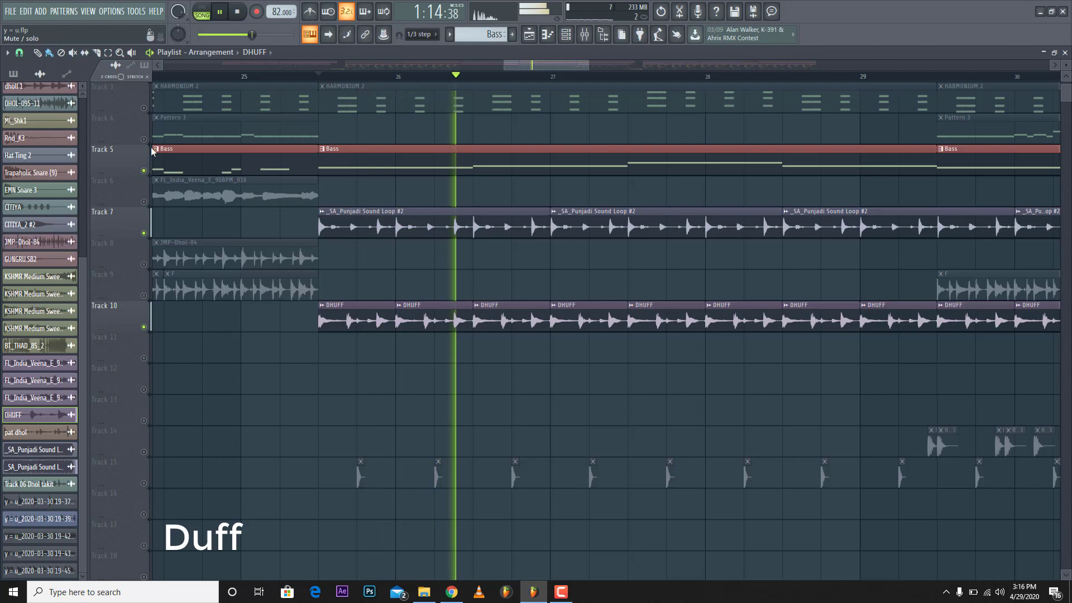
click(143, 108)
scroll(158, 157, up, 2)
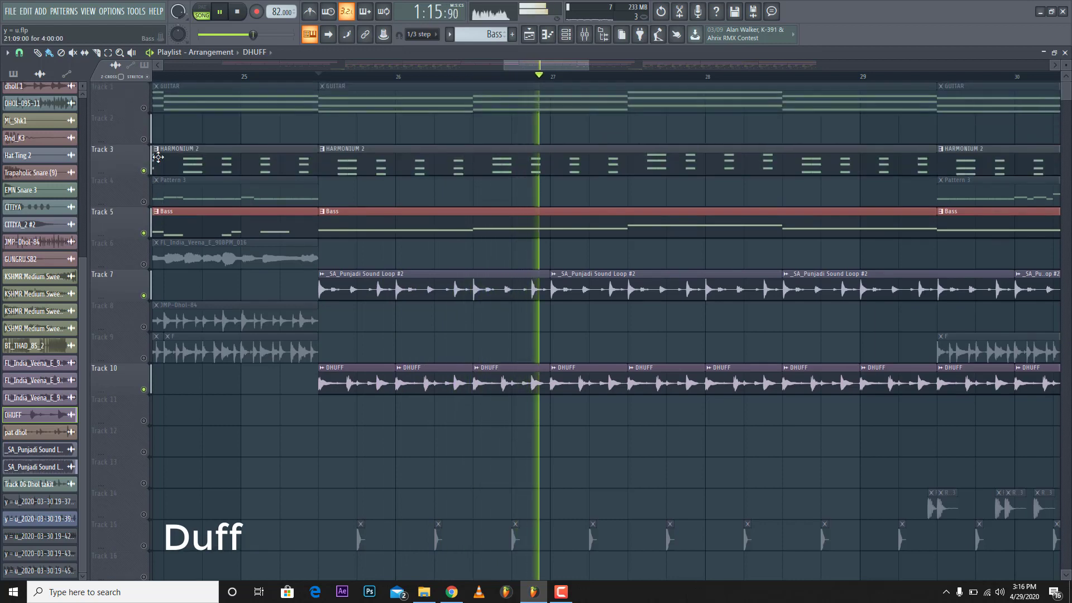
click(144, 108)
Replay the section from just after bar 25 and unmute Track 15 to layer its percussion hits in
scroll(239, 193, down, 2)
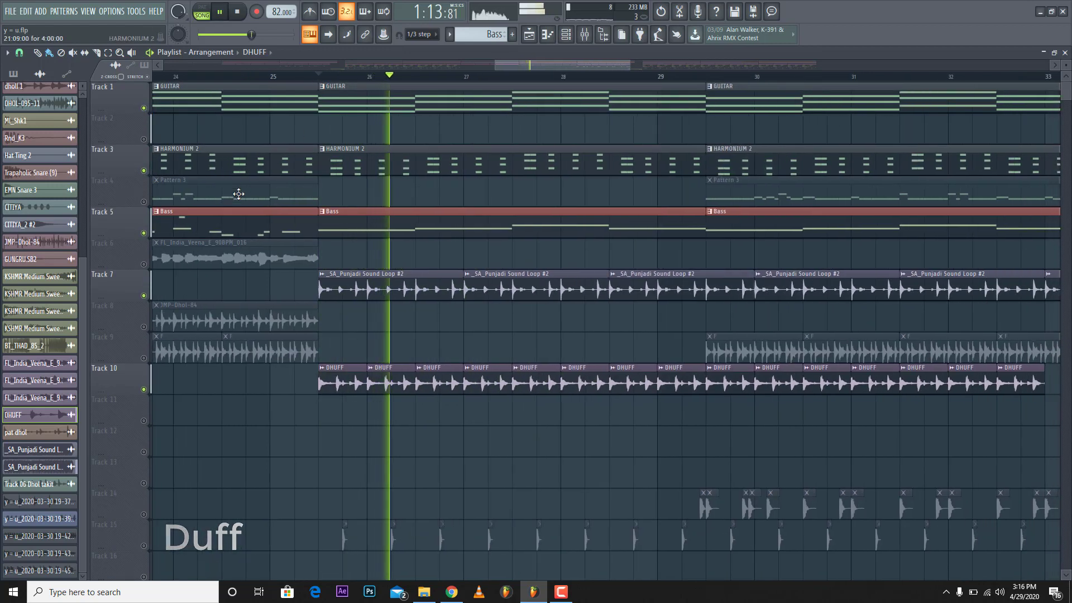
scroll(239, 194, down, 3)
scroll(246, 307, down, 2)
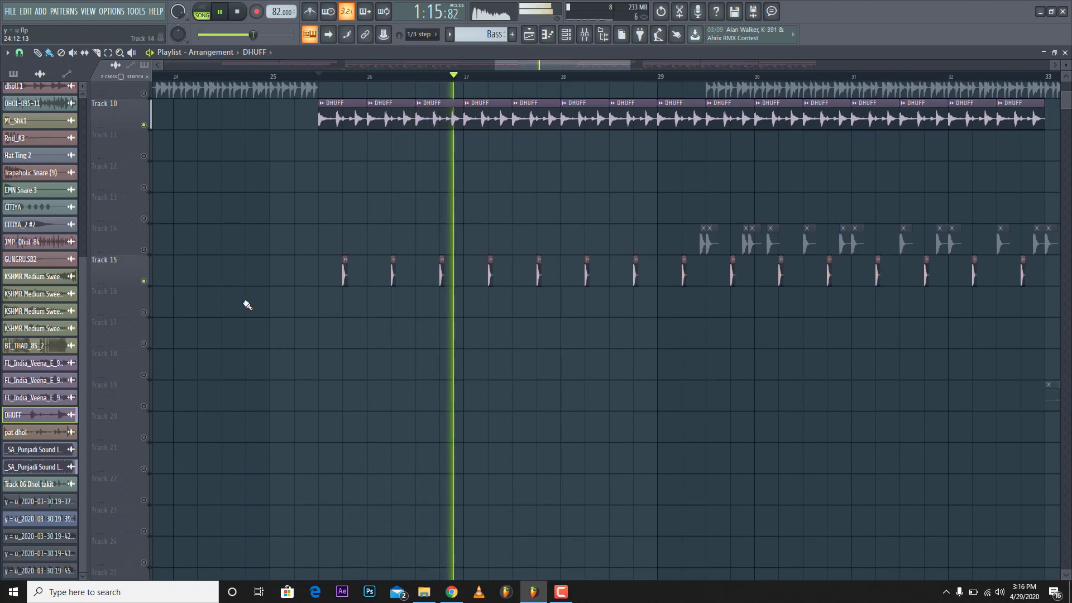
scroll(246, 304, up, 4)
scroll(317, 77, down, 2)
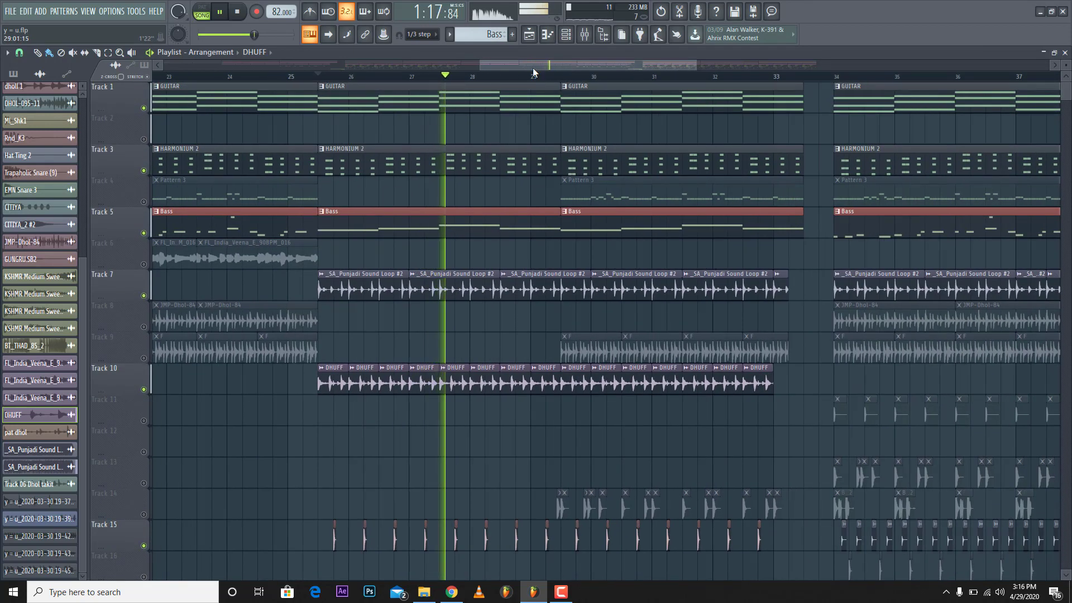
Unmute Tracks 9 and 14 during playback to bring in their percussion for the part after bar 29
drag(533, 68, 558, 69)
scroll(503, 83, up, 3)
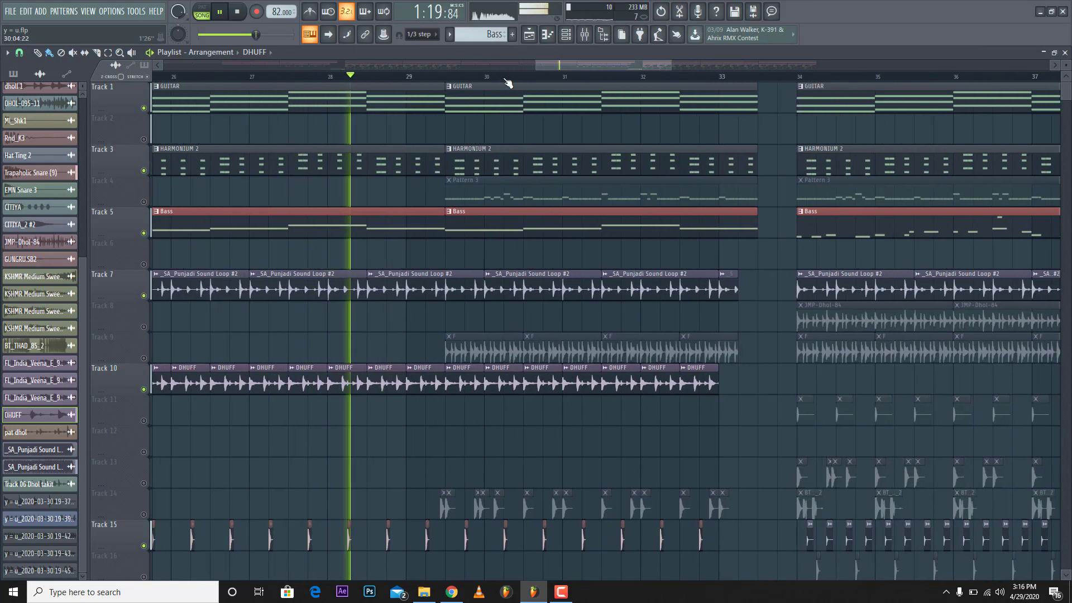
click(144, 358)
click(144, 514)
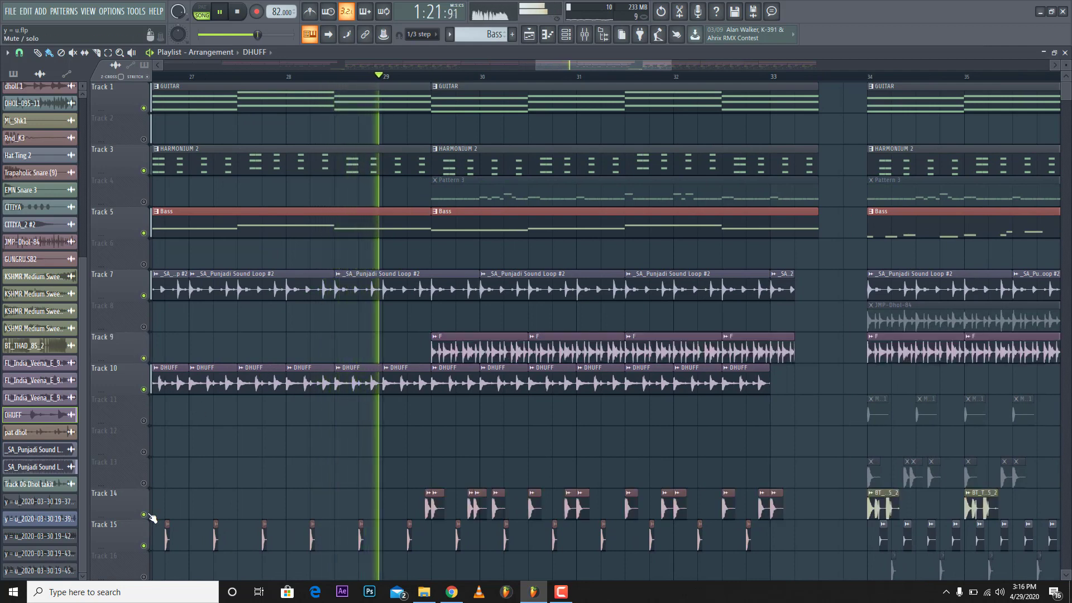
Unmute Track 4 during playback to add its Pattern 3 melody to the section after bar 29, following playback towards bar 33
click(144, 202)
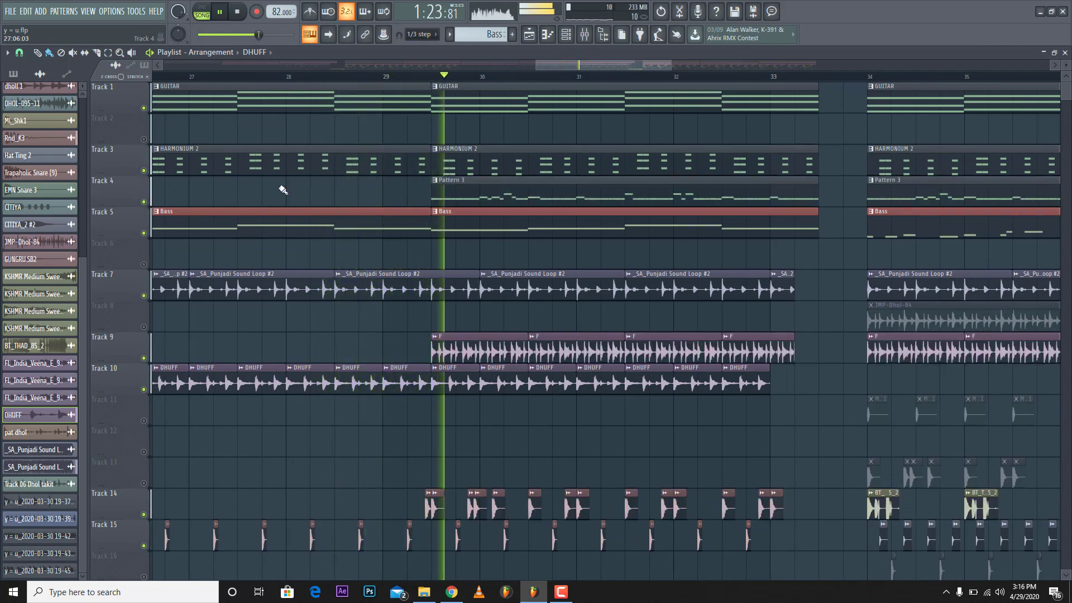
scroll(605, 76, down, 2)
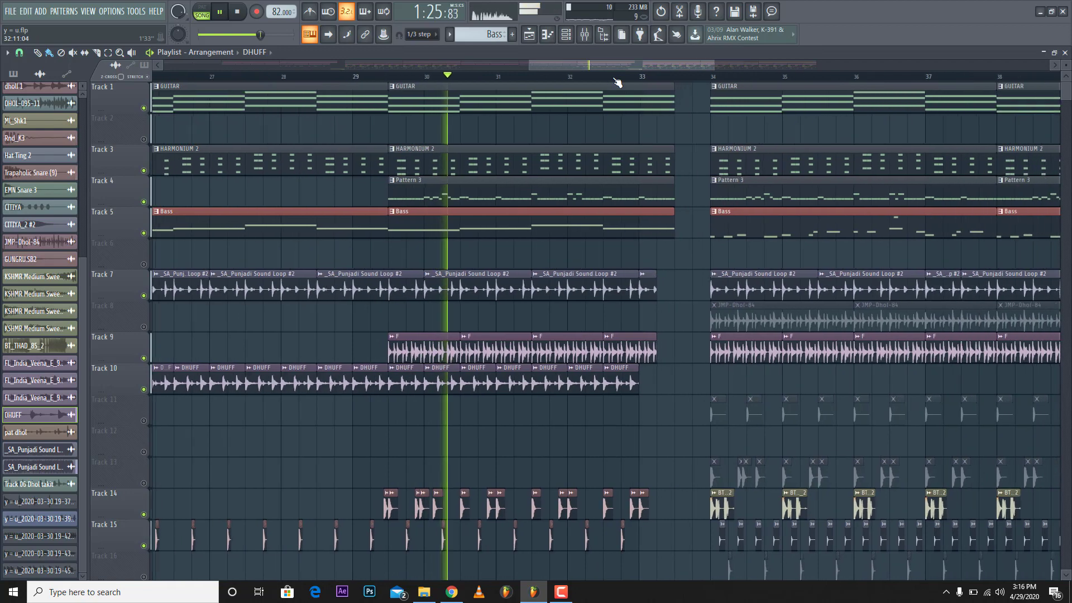
scroll(657, 201, down, 3)
scroll(653, 199, up, 3)
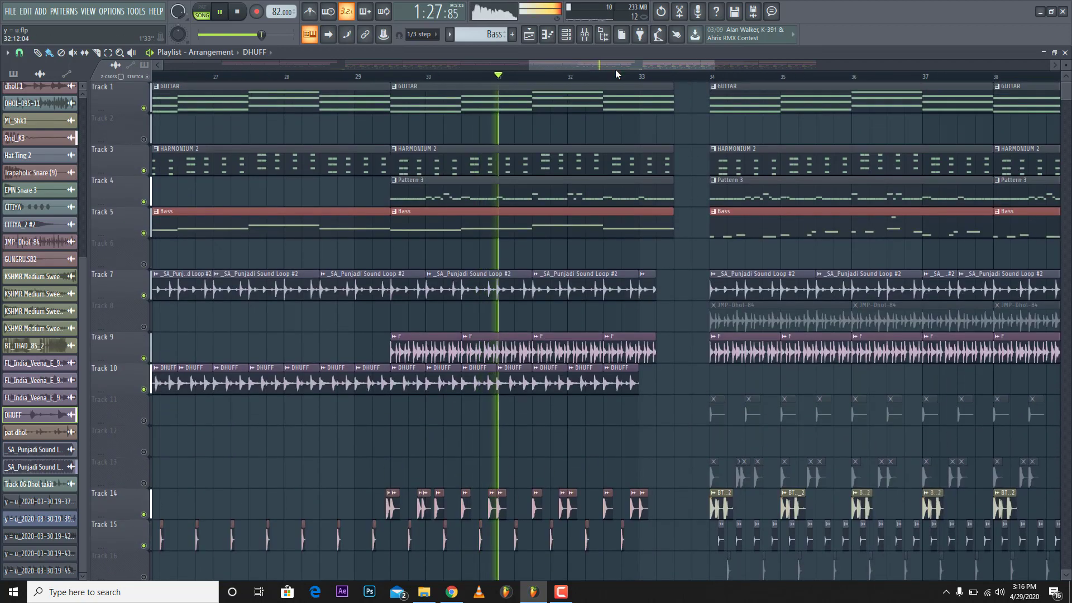
drag(616, 69, 686, 68)
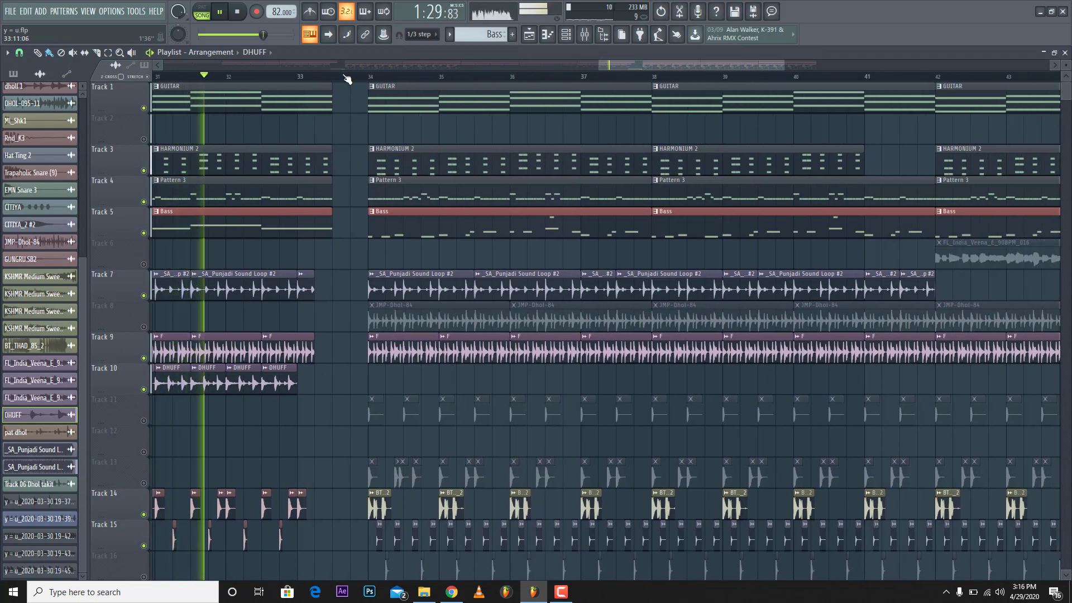
Unmute all tracks, inspect the channel settings of the KSHMR Medium Sweep 09 clip on Track 19, and close them
scroll(347, 78, down, 1)
scroll(343, 78, up, 4)
scroll(234, 235, down, 4)
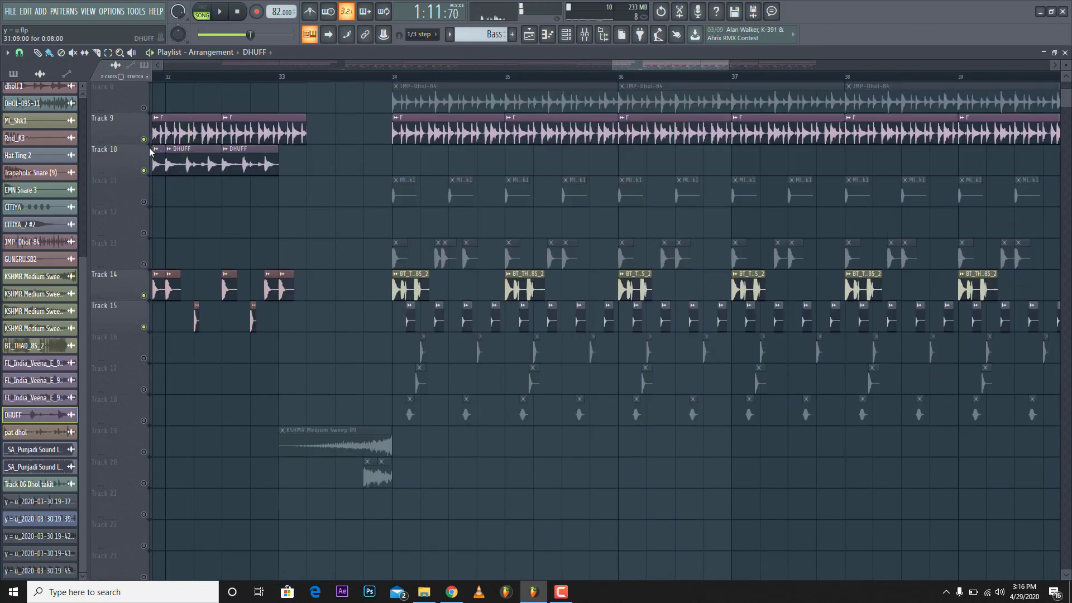
scroll(191, 256, down, 3)
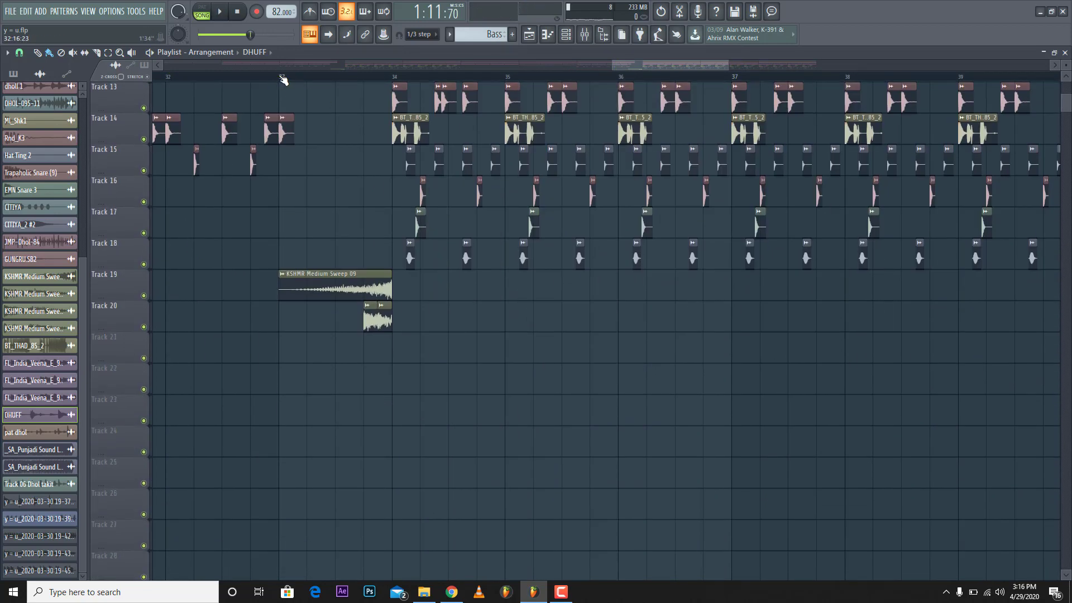
double_click(322, 272)
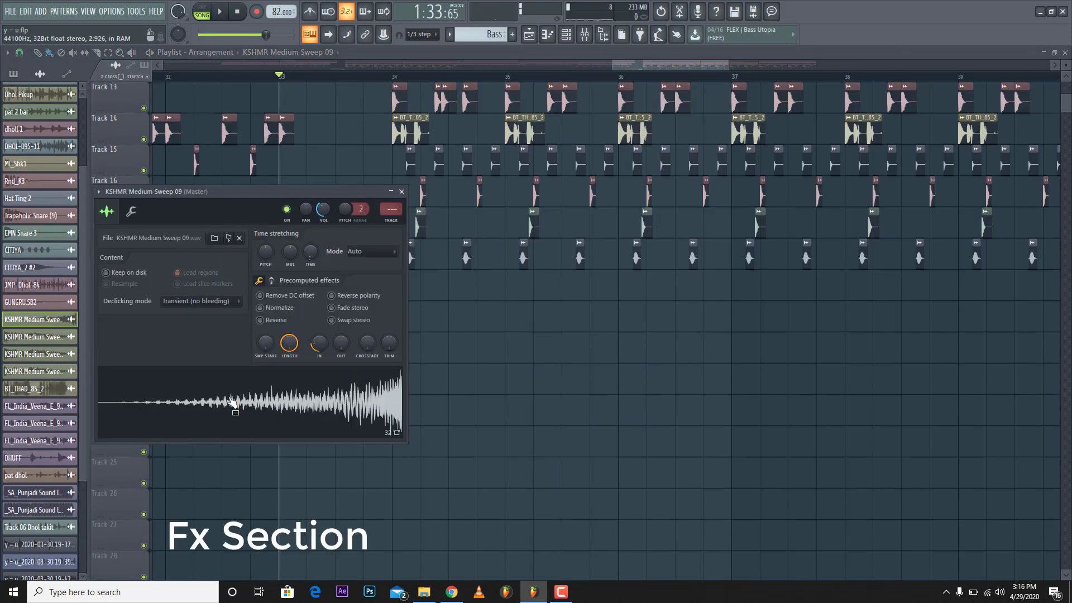
click(402, 192)
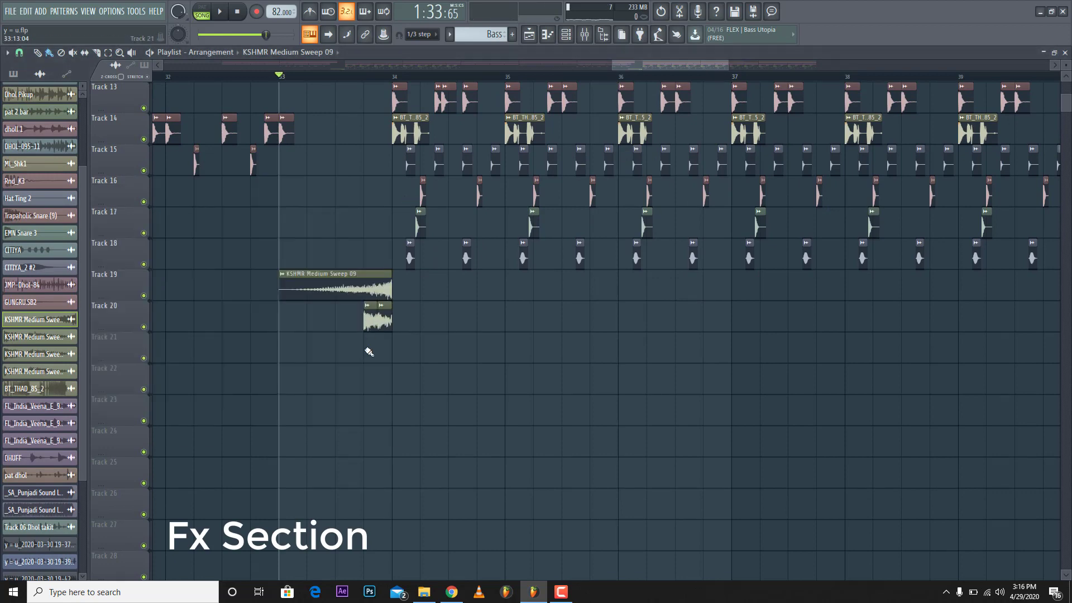
Inspect the channel settings of the two short reversed sweep clips on Track 20, KSHMR Medium Sweep 09 #2 and #3, and close them
double_click(370, 318)
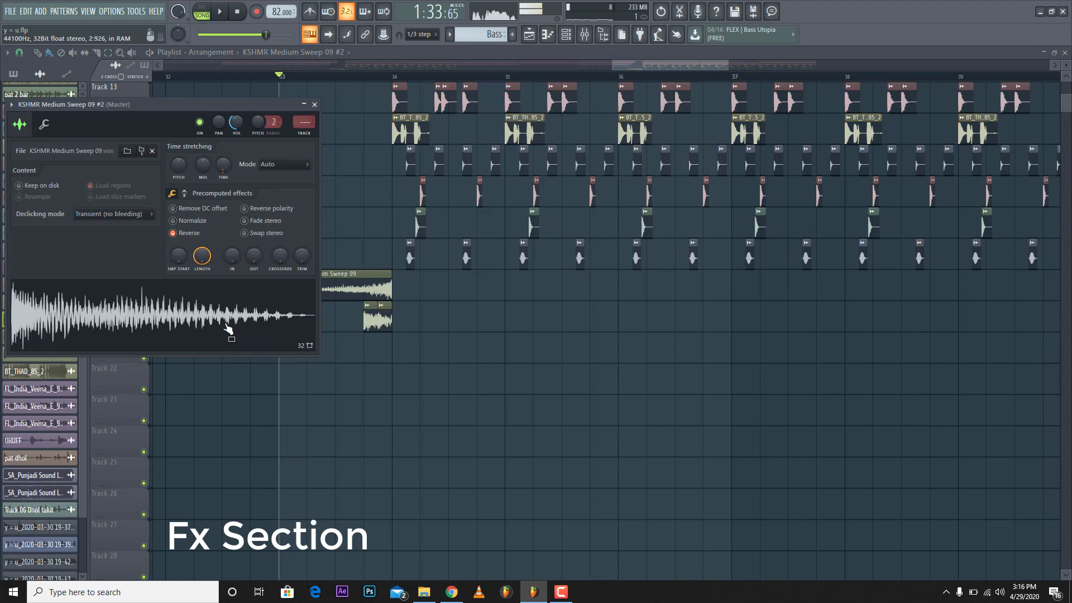
key(space)
double_click(387, 328)
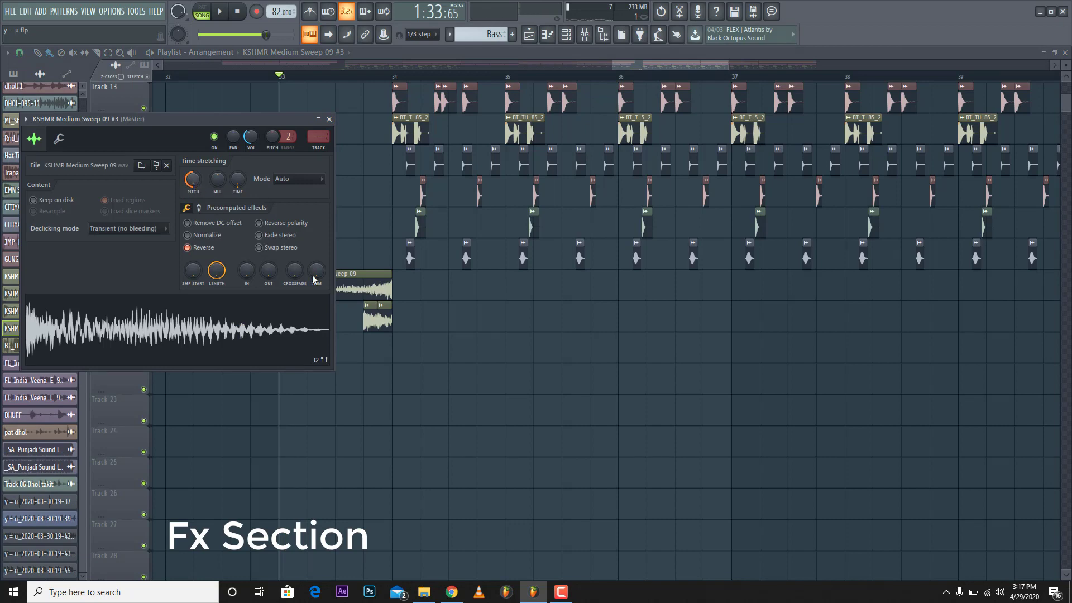
double_click(368, 319)
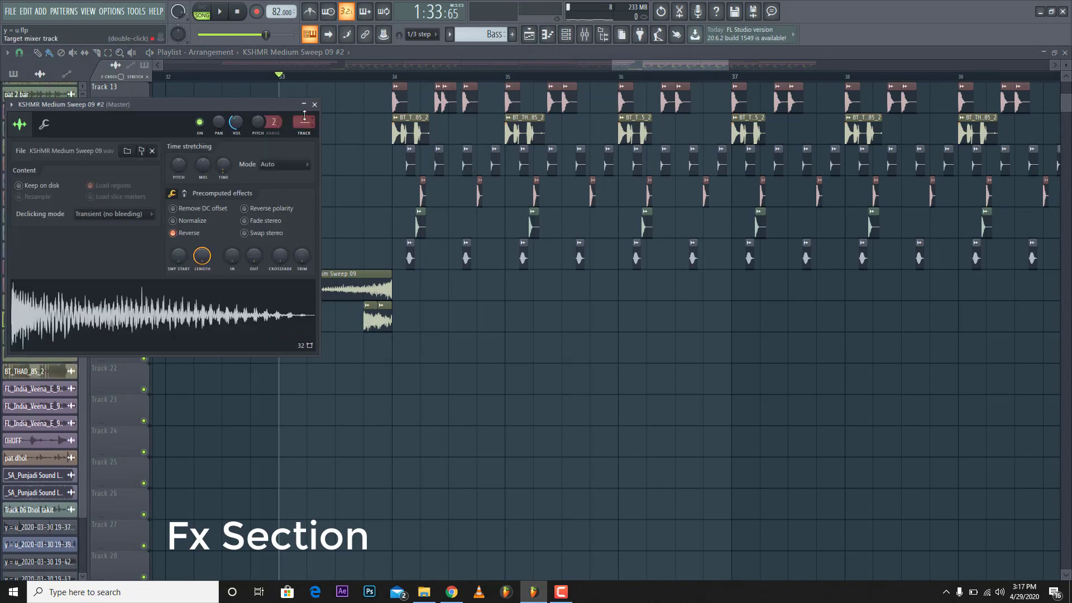
click(314, 104)
Move the KSHMR Medium Sweep 09 #2 clip down to Track 21 and audition that track in solo
ctrl+scroll(374, 371, up, 4)
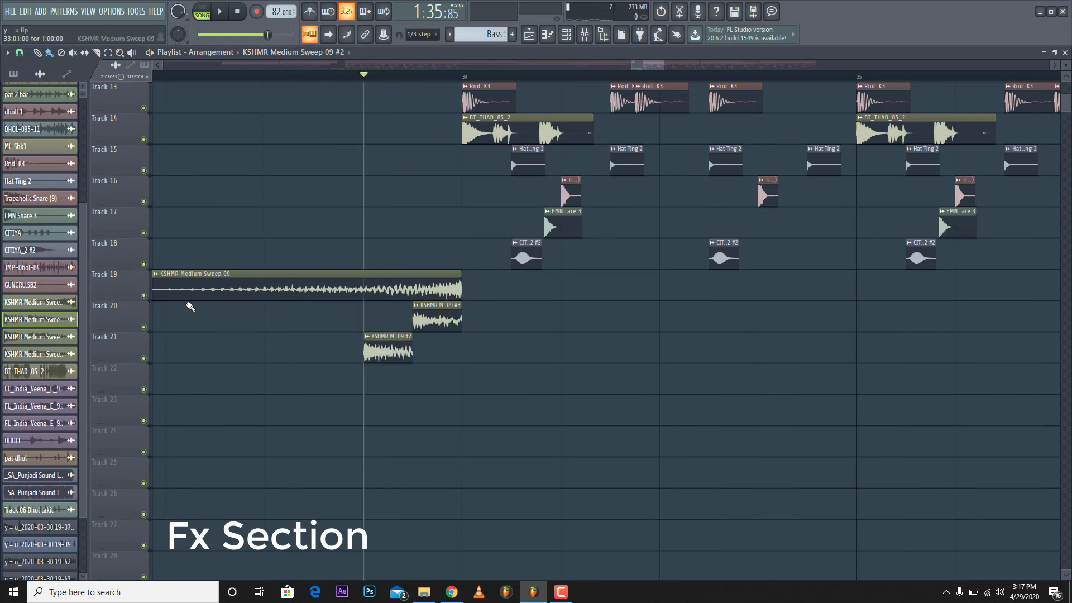
right_click(144, 359)
key(space)
key(space)
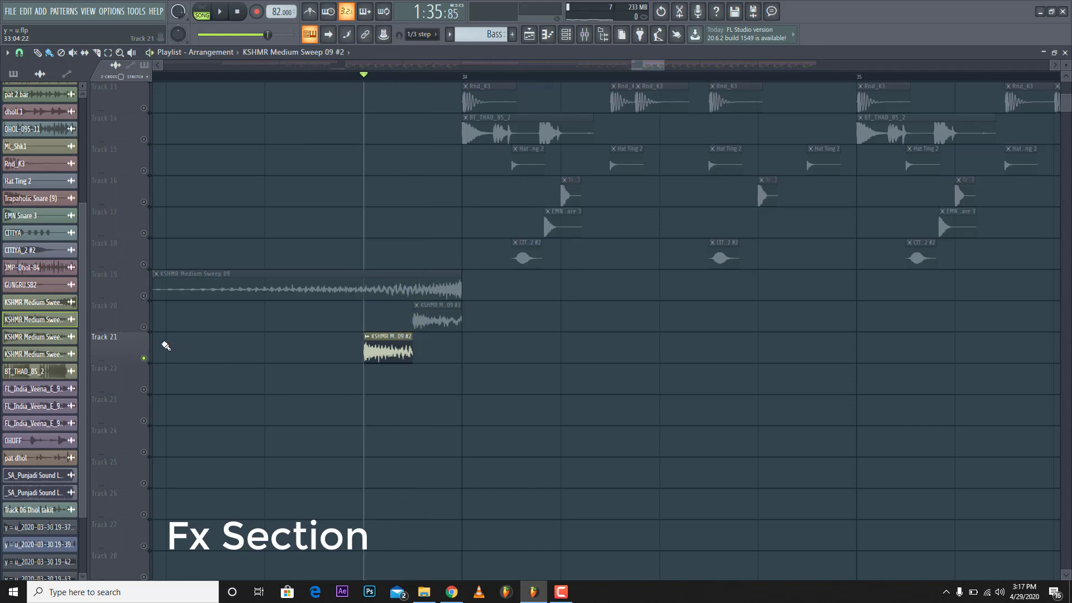
key(space)
key(space)
Unmute Track 20 and play its reversed sweep together with the one on Track 21
click(145, 326)
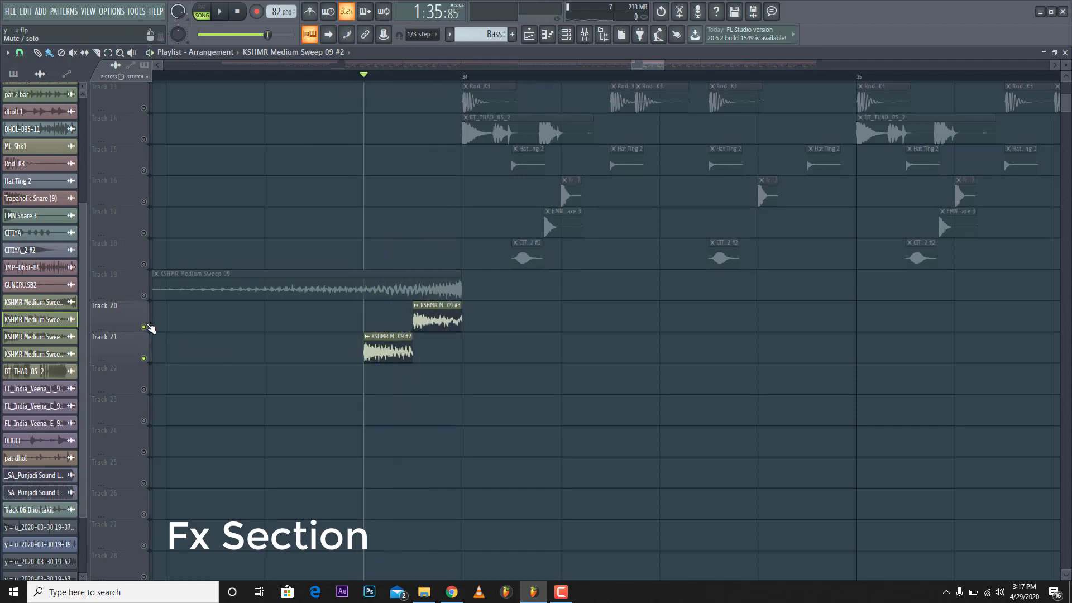
key(space)
key(space)
key(space)
key(space)
Unmute Track 19 and play all three FX sweeps together, starting shortly before bar 33
click(146, 326)
click(144, 296)
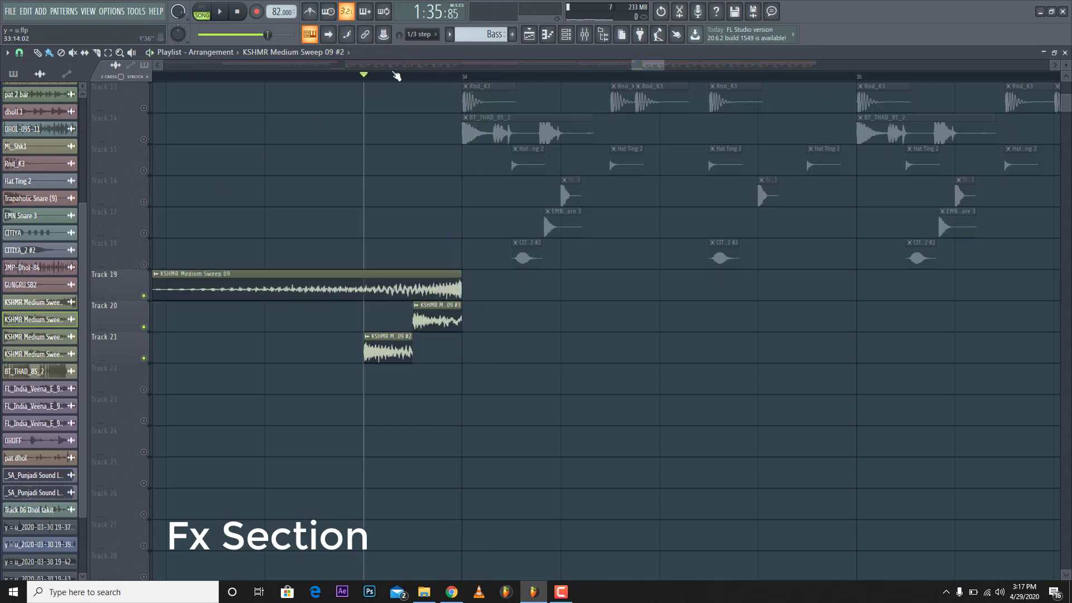
scroll(396, 76, left, 2)
key(space)
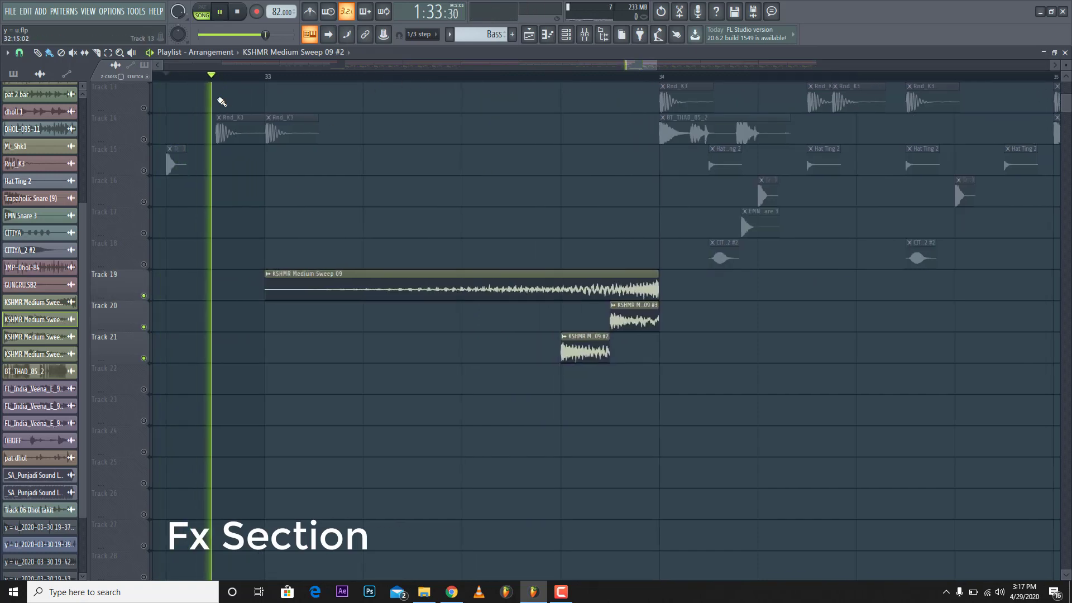
scroll(317, 77, down, 2)
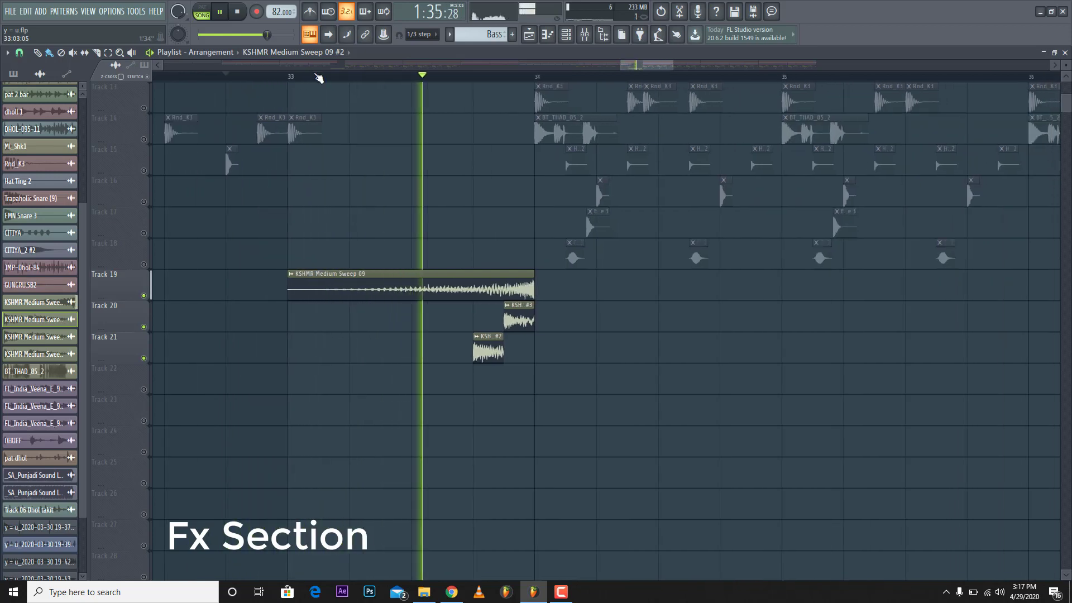
key(space)
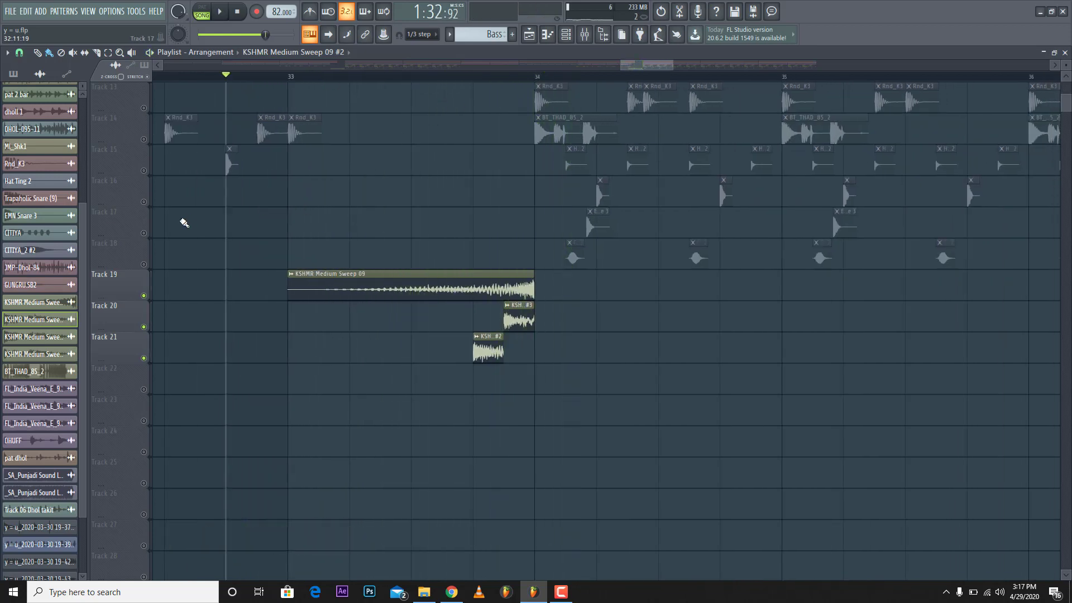
Unmute all tracks and play the full mix from before bar 33 through the FX transition into the section after bar 34
right_click(146, 234)
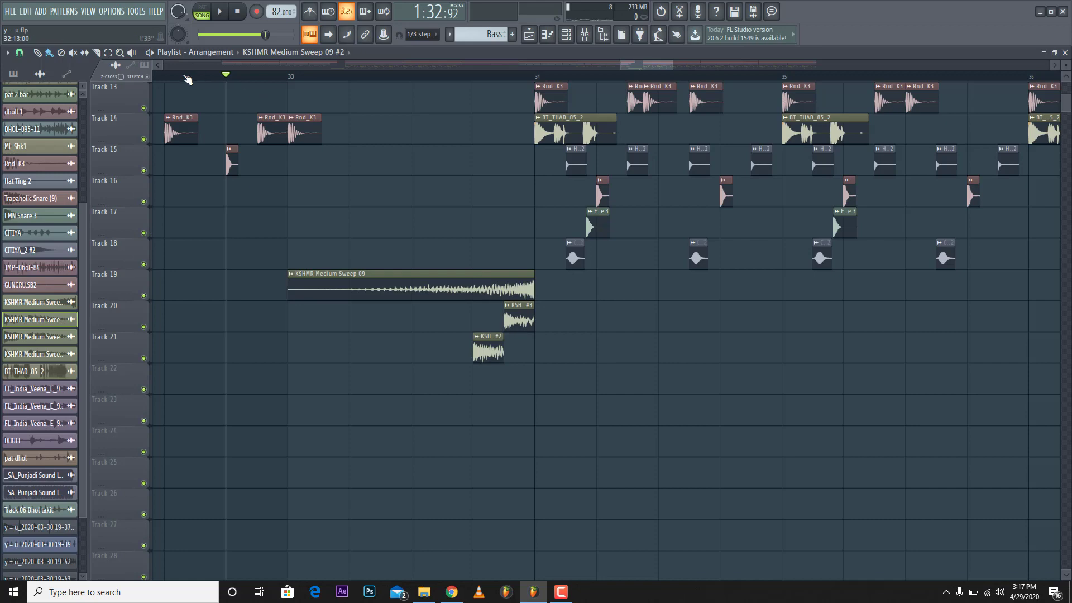
drag(188, 80, 106, 82)
key(space)
scroll(376, 79, down, 4)
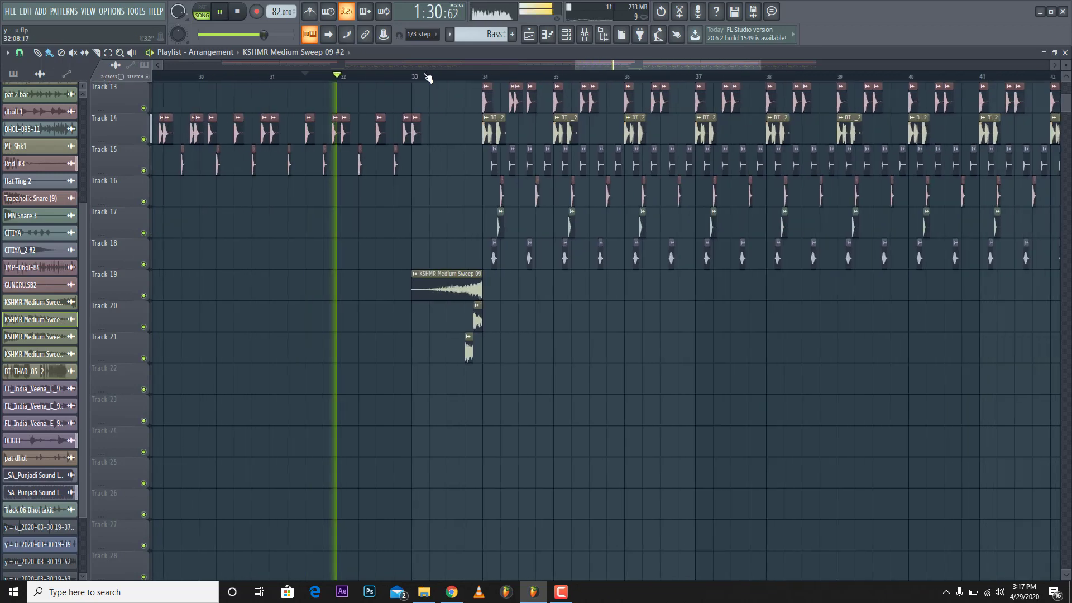
scroll(578, 79, up, 4)
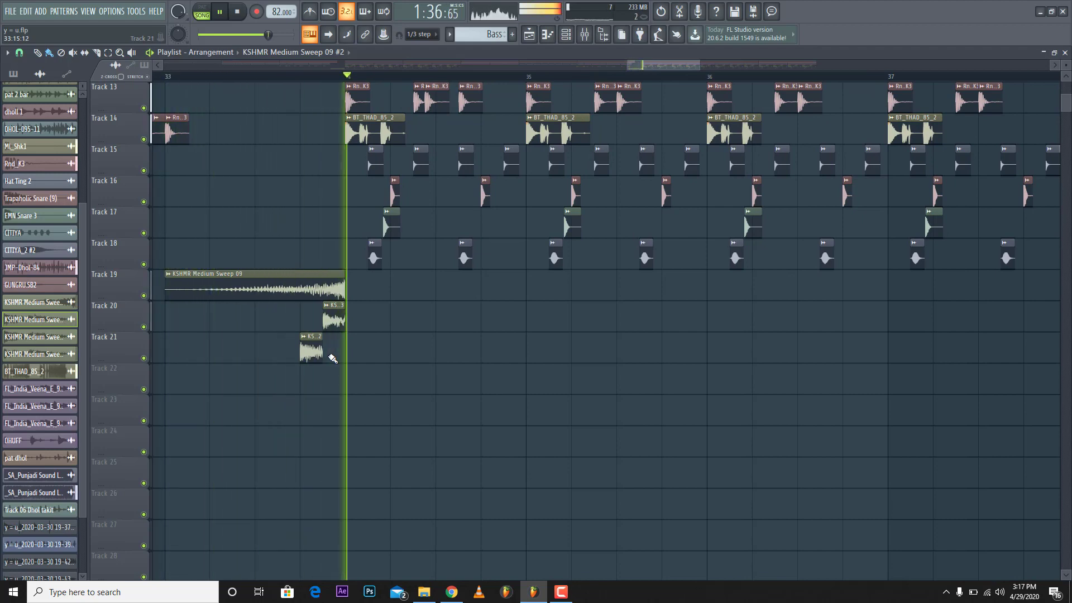
scroll(693, 78, down, 6)
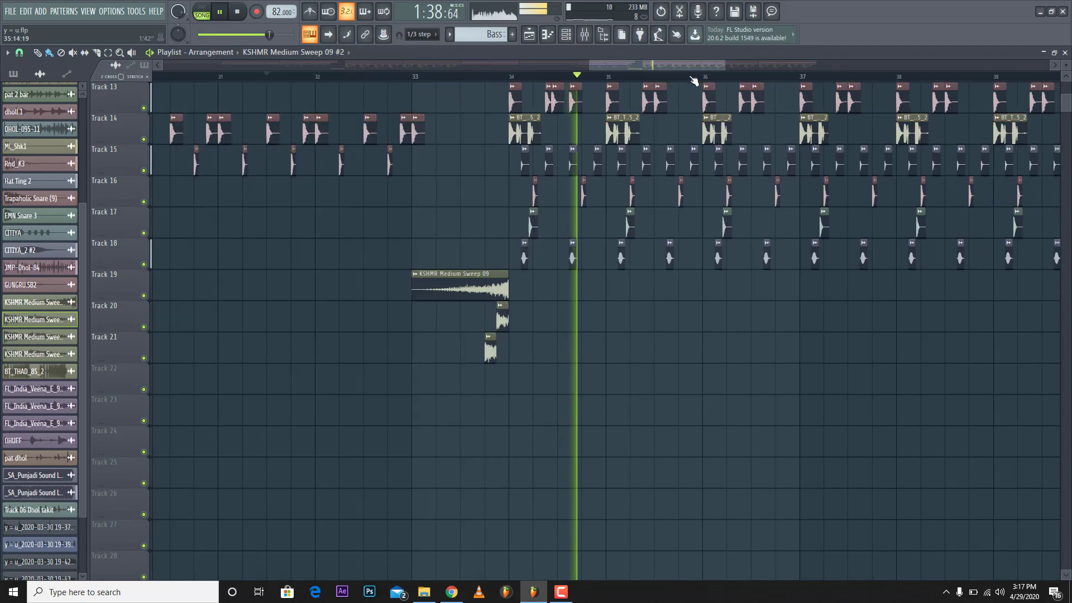
scroll(701, 270, up, 4)
scroll(702, 270, up, 5)
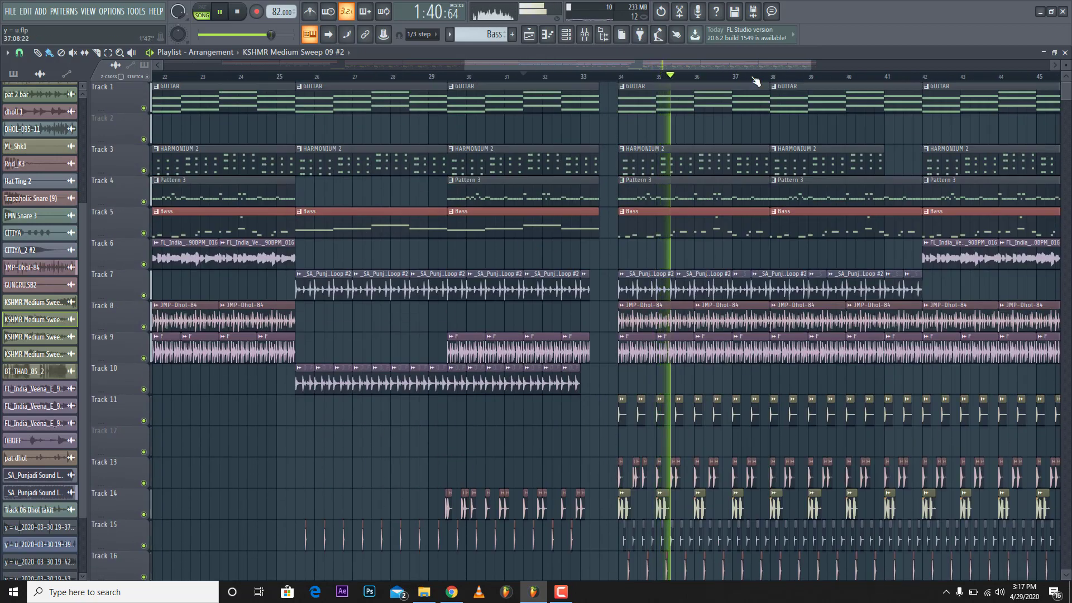
Play the complete arrangement from bar 1 and follow the playback across the tracks
scroll(755, 81, down, 4)
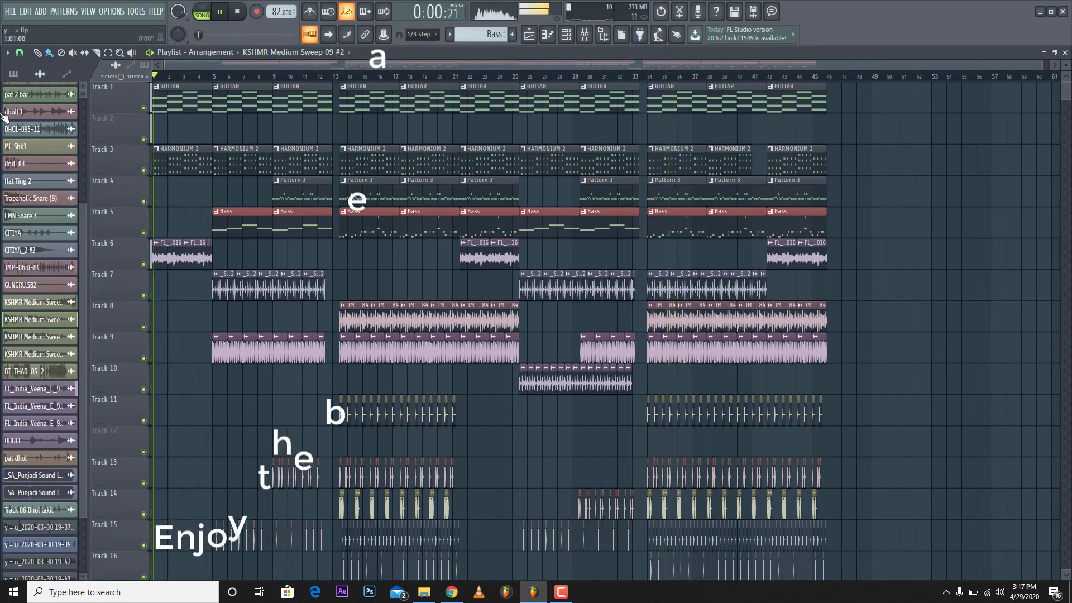
scroll(166, 83, up, 3)
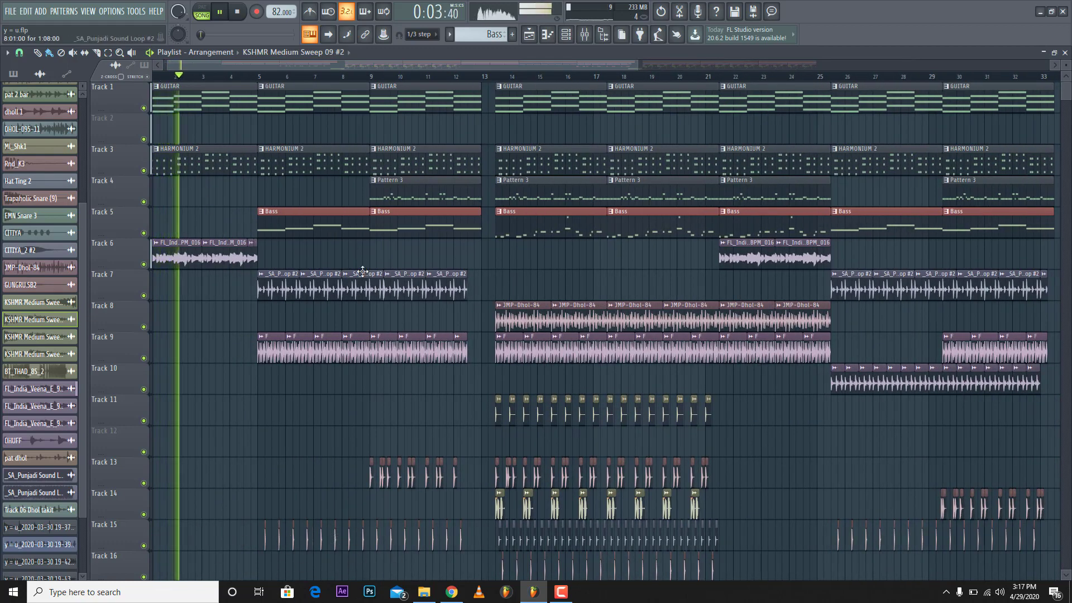
mouse_move(561, 592)
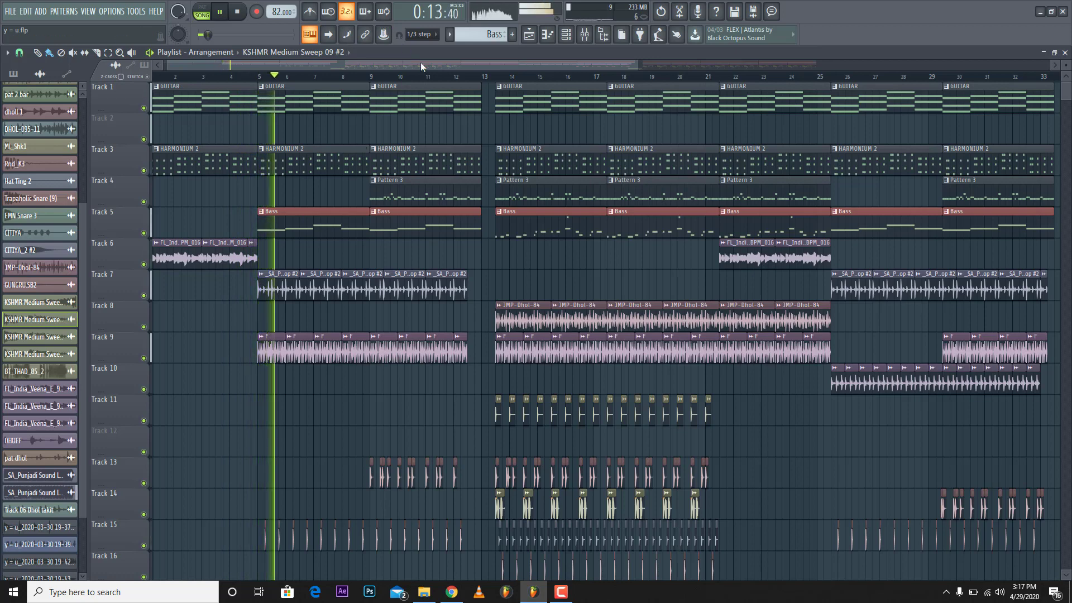
drag(424, 62, 479, 76)
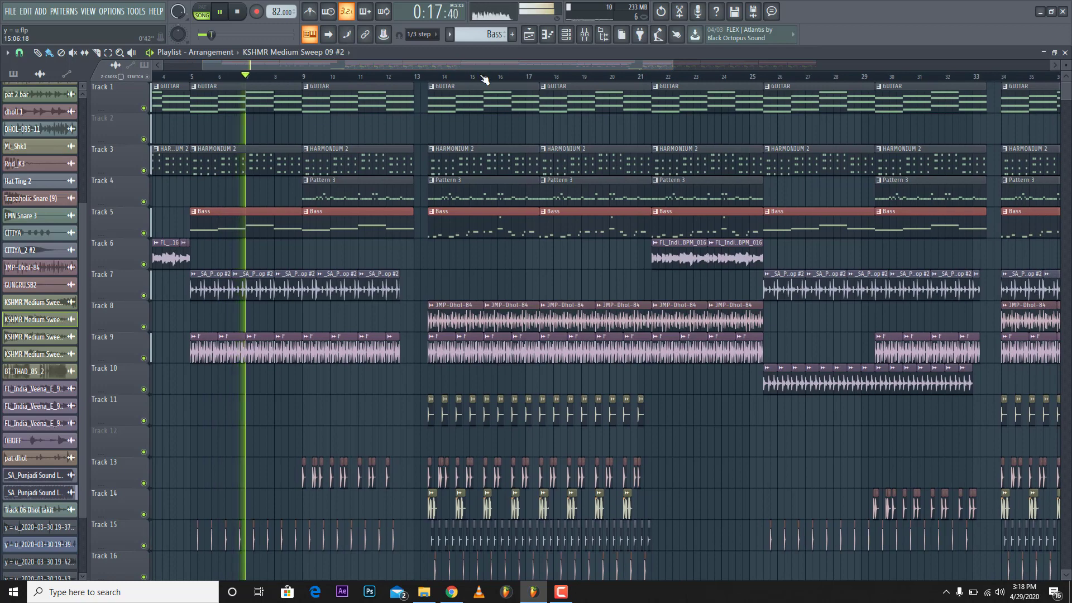
scroll(480, 76, down, 2)
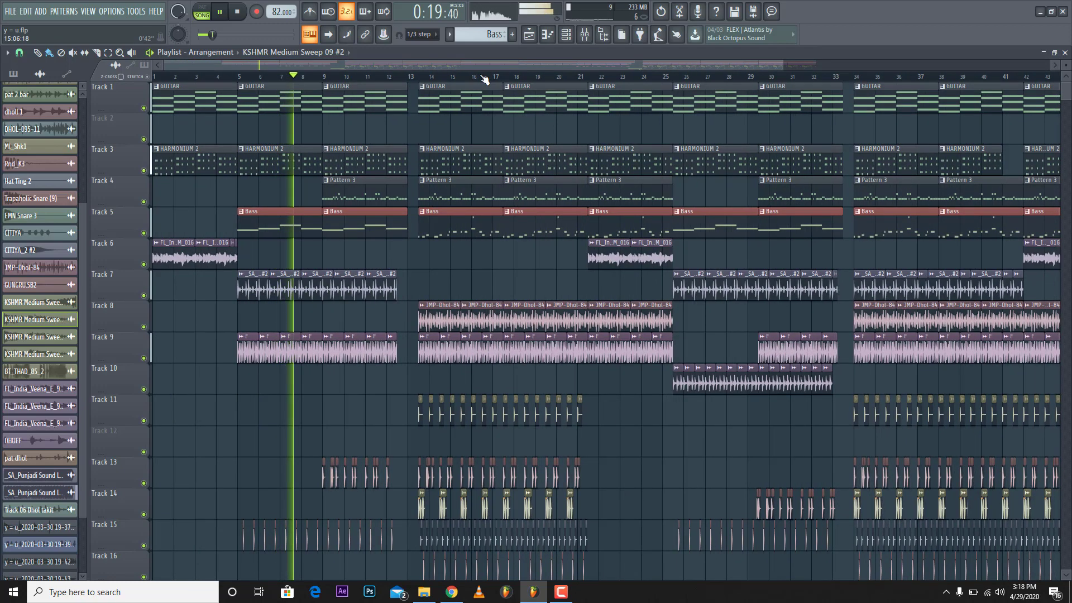